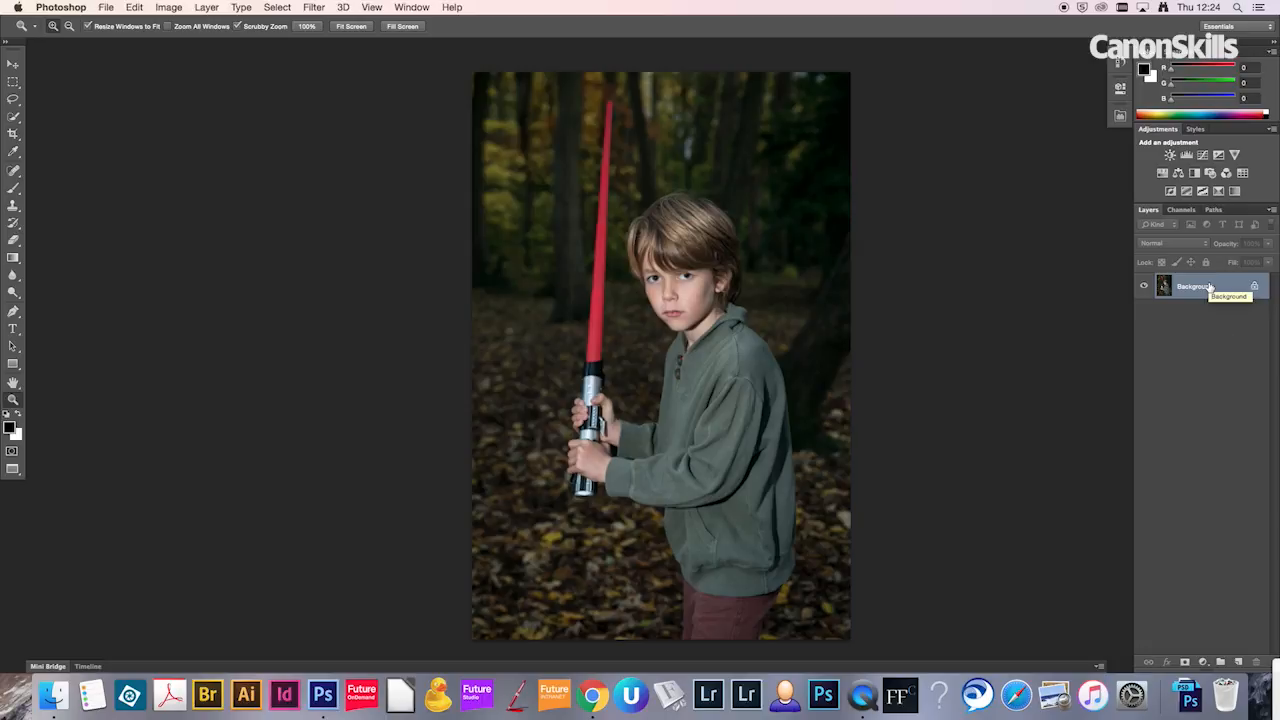
# Step: Create a new empty layer above the Background layer
pyautogui.press('super+shift+n')
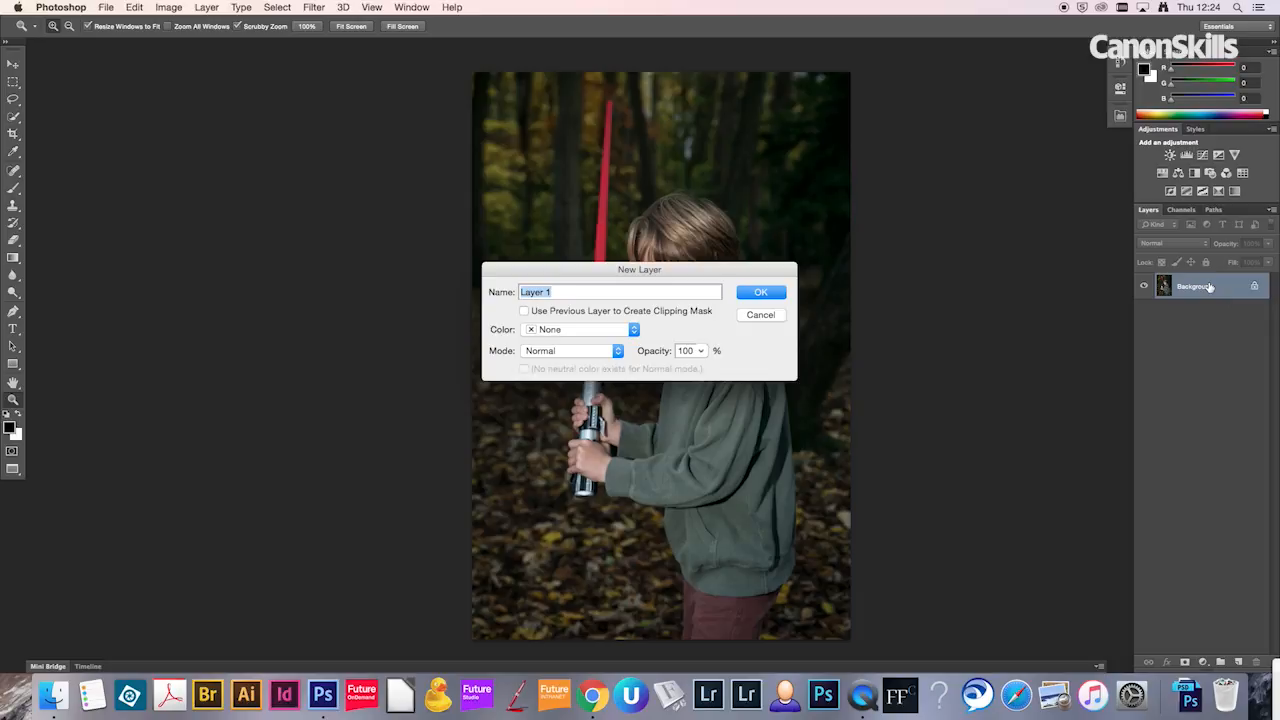
pyautogui.press('Return')
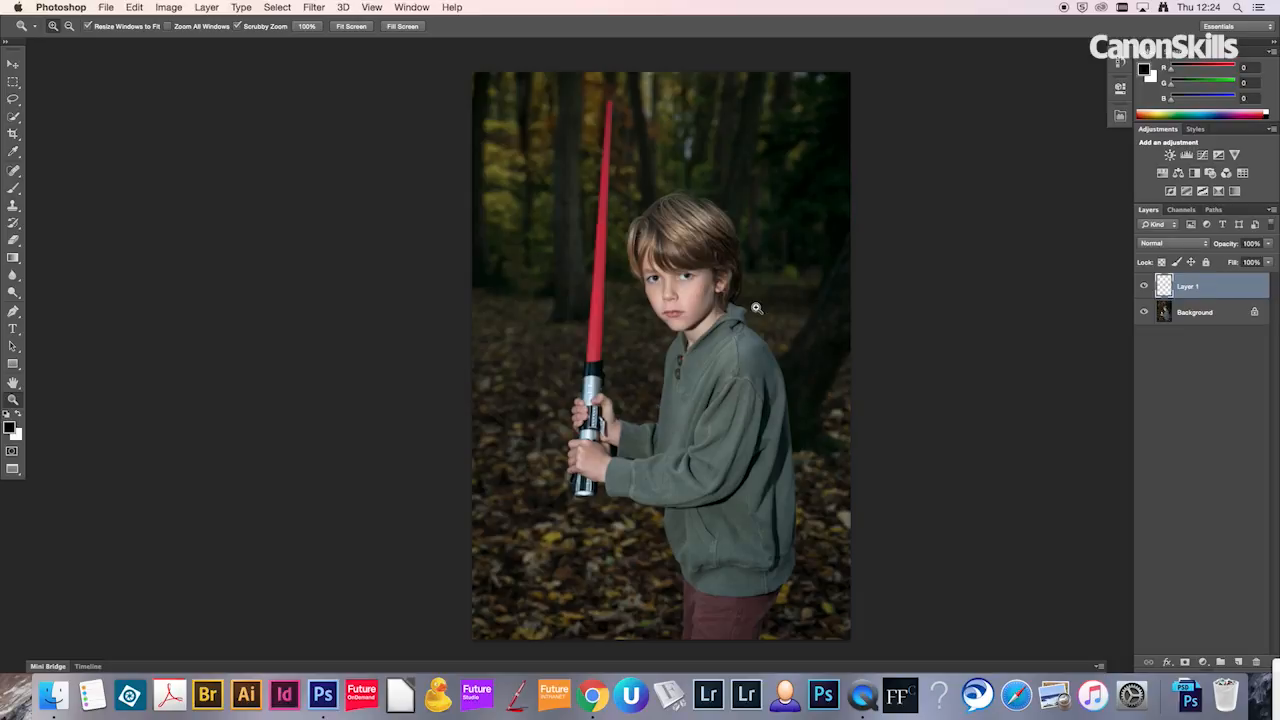
# Step: Set up a hard-edged brush about 202 px wide, with roughly 94% hardness, to fit the blade's width at the hilt
pyautogui.press('b')
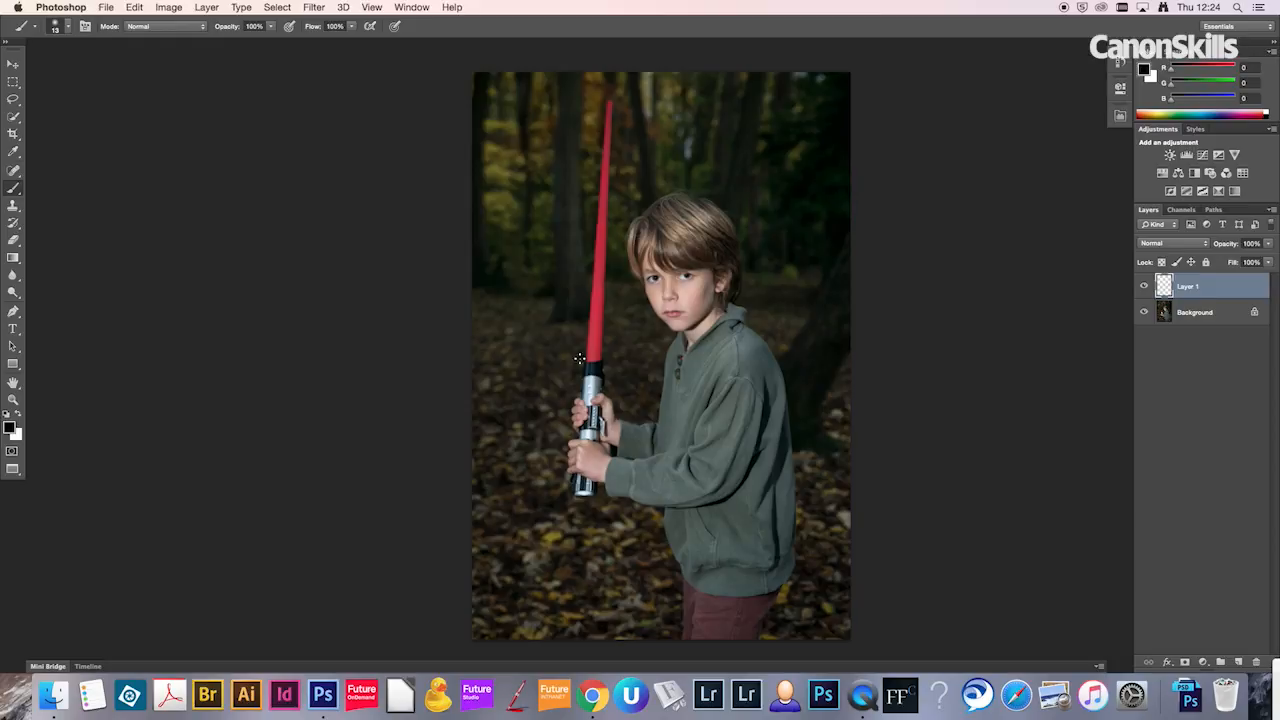
pyautogui.moveTo(587, 358); pyautogui.dragTo(602, 361)
pyautogui.press('z')
pyautogui.moveTo(580, 360); pyautogui.dragTo(694, 366)
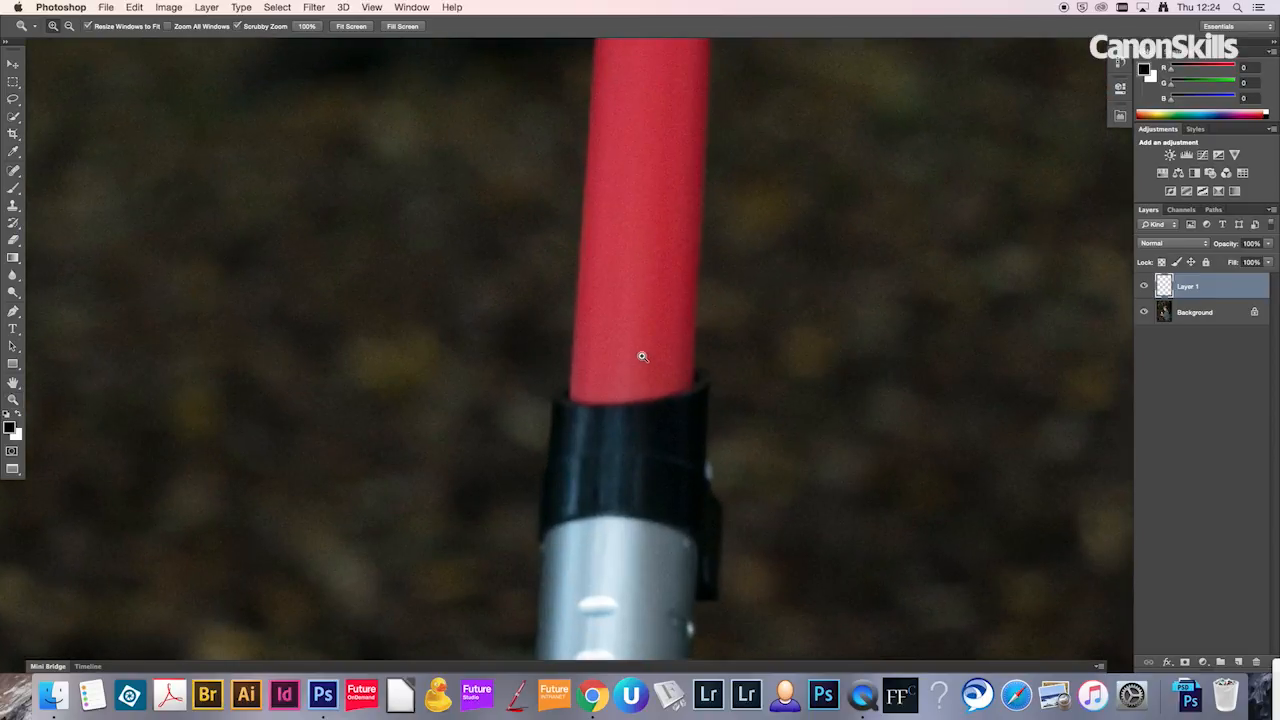
pyautogui.press('b')
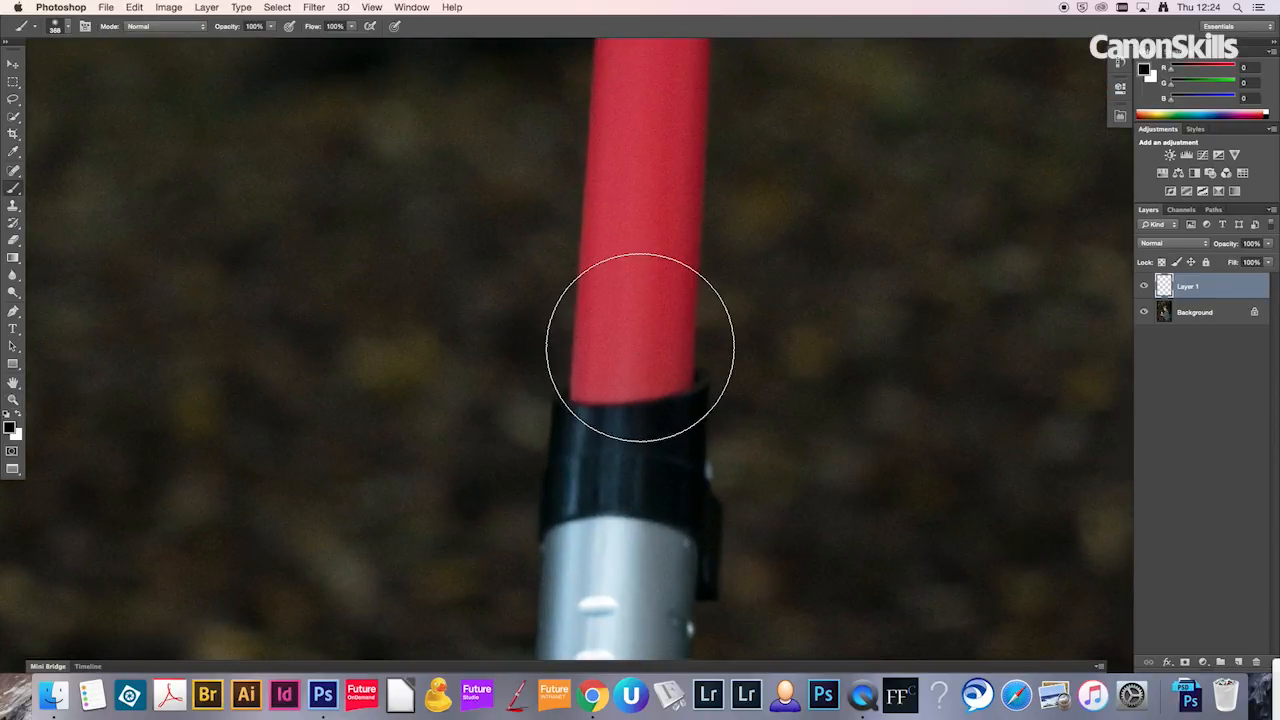
pyautogui.moveTo(640, 345)
pyautogui.mouseDown()
pyautogui.moveTo(632, 405)
pyautogui.moveTo(565, 390)
pyautogui.moveTo(591, 413)
pyautogui.moveTo(581, 502)
pyautogui.mouseUp()
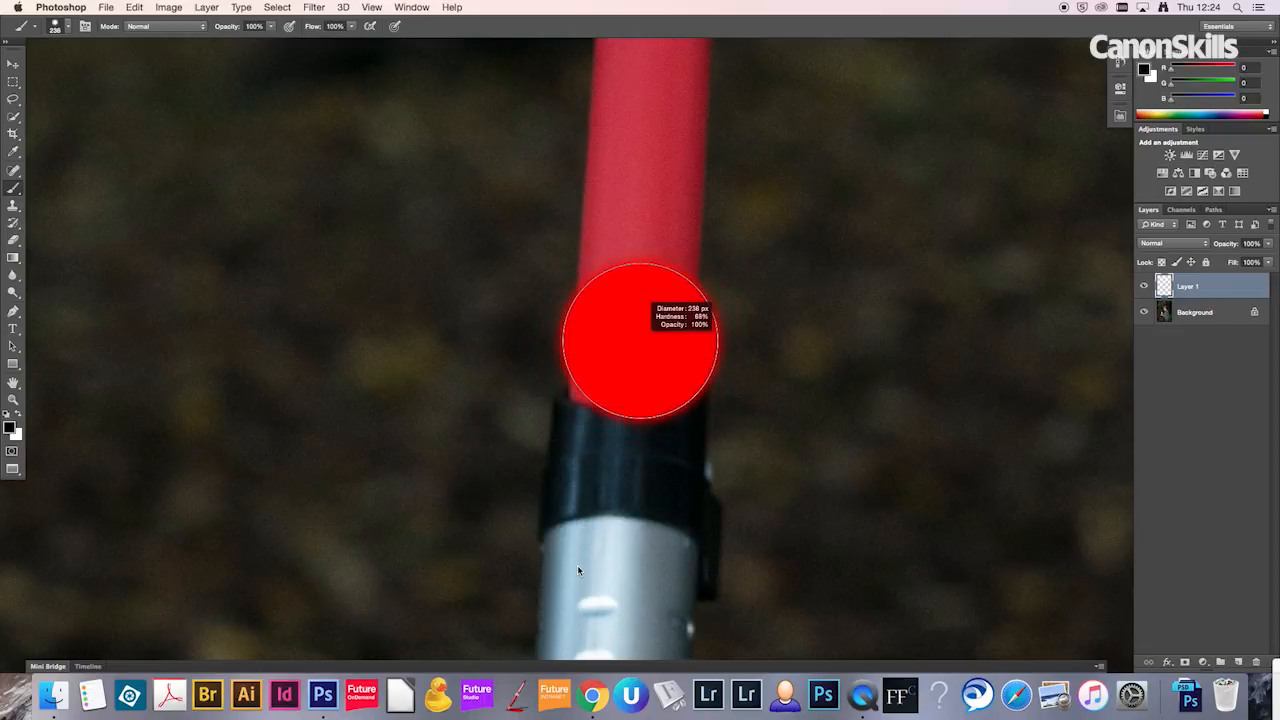
pyautogui.moveTo(577, 581); pyautogui.dragTo(577, 608)
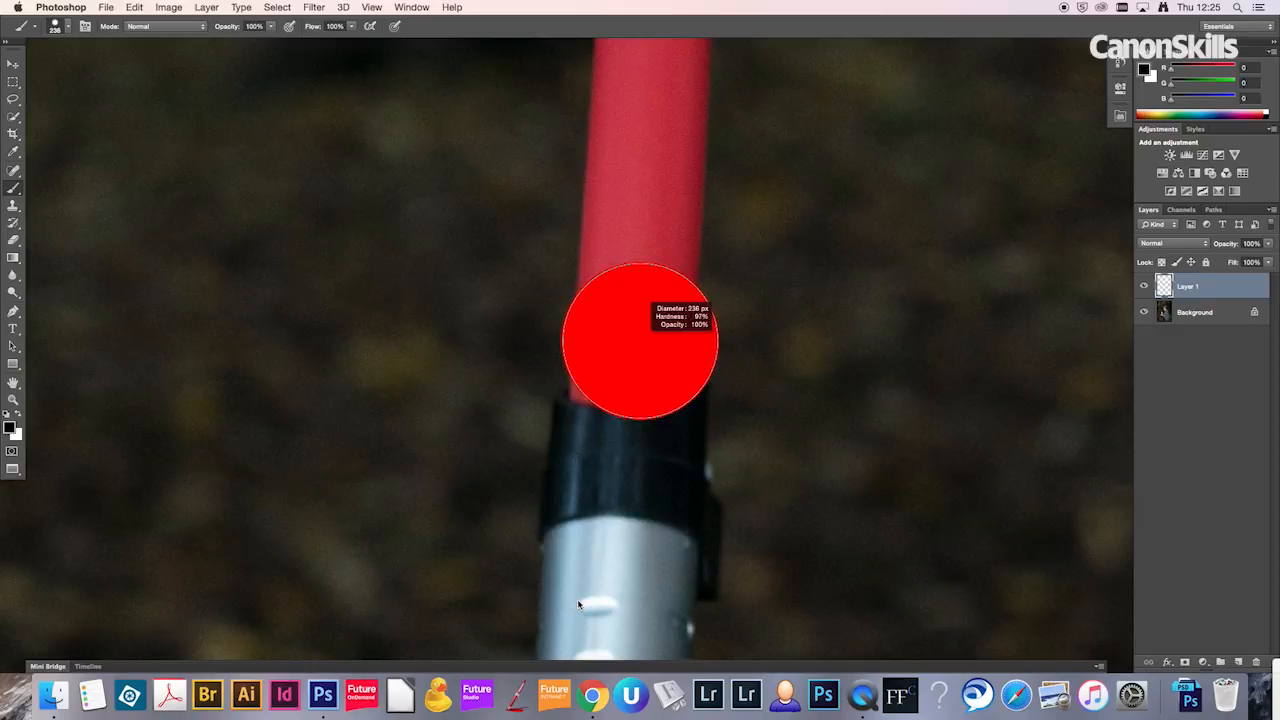
pyautogui.moveTo(612, 530); pyautogui.dragTo(629, 472)
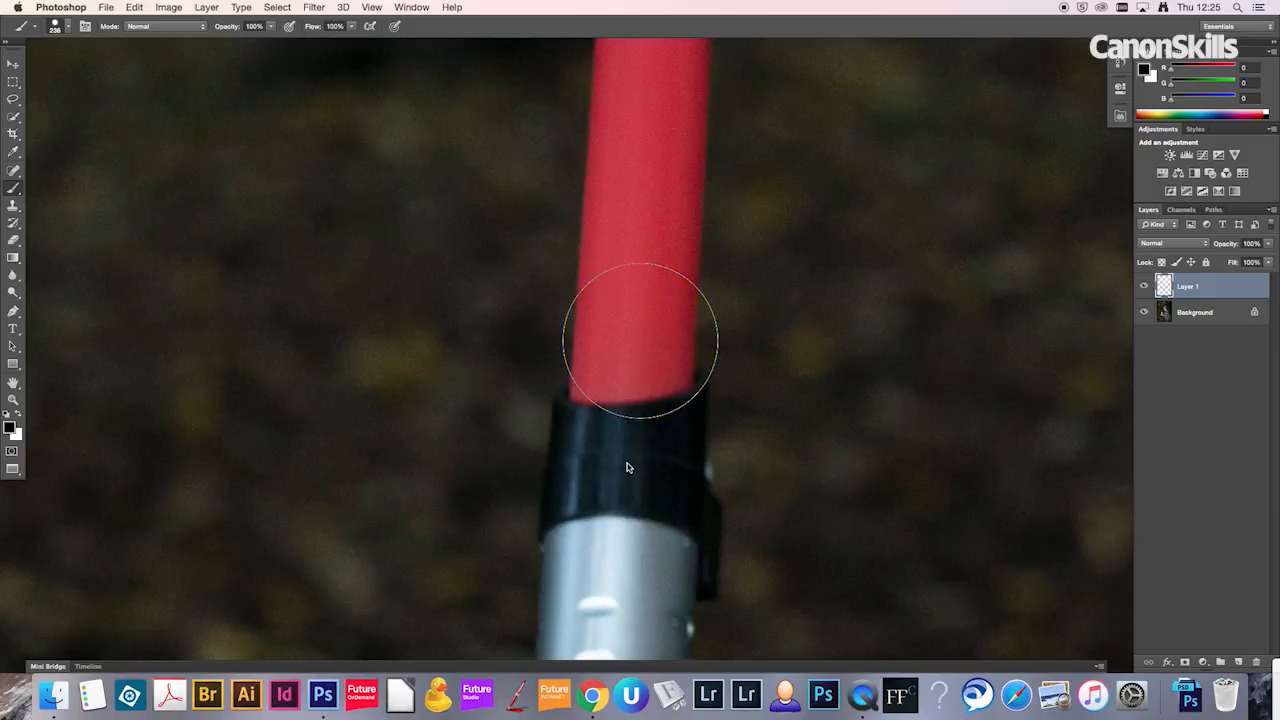
pyautogui.moveTo(634, 390); pyautogui.dragTo(623, 388)
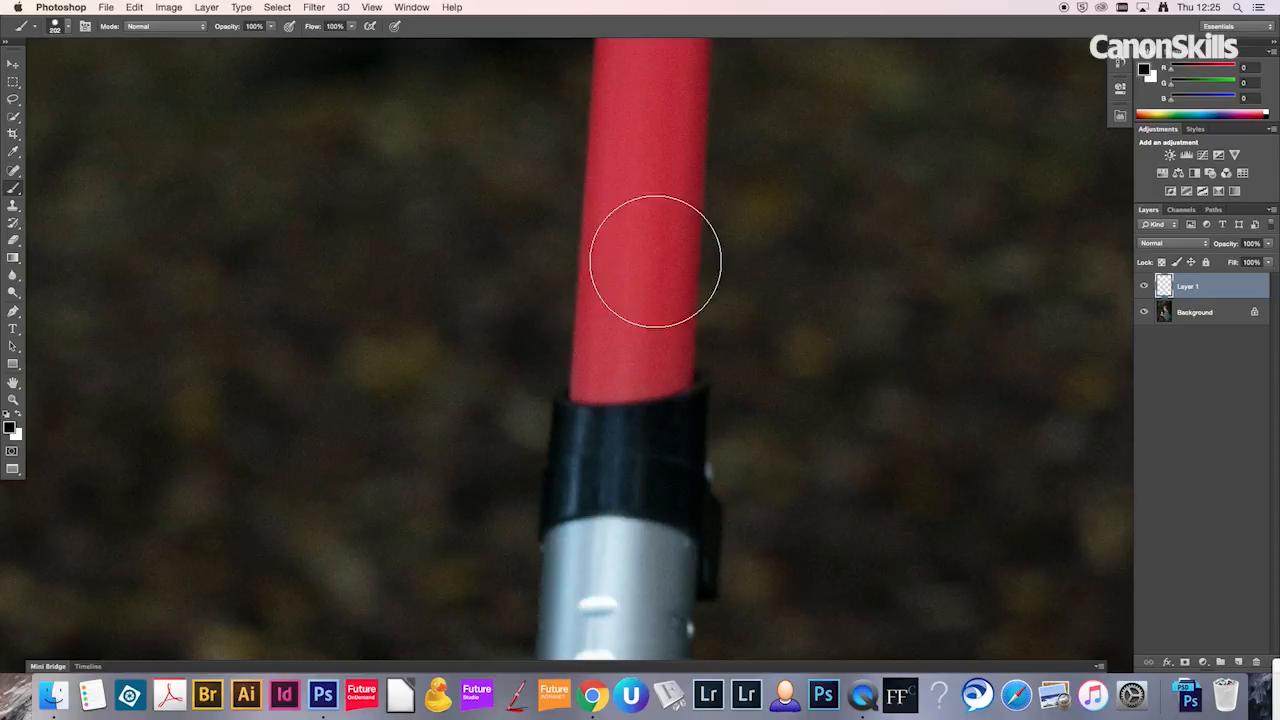
# Step: Set the brush tip's spacing to 1% in the brush settings and close them
pyautogui.click(410, 7)
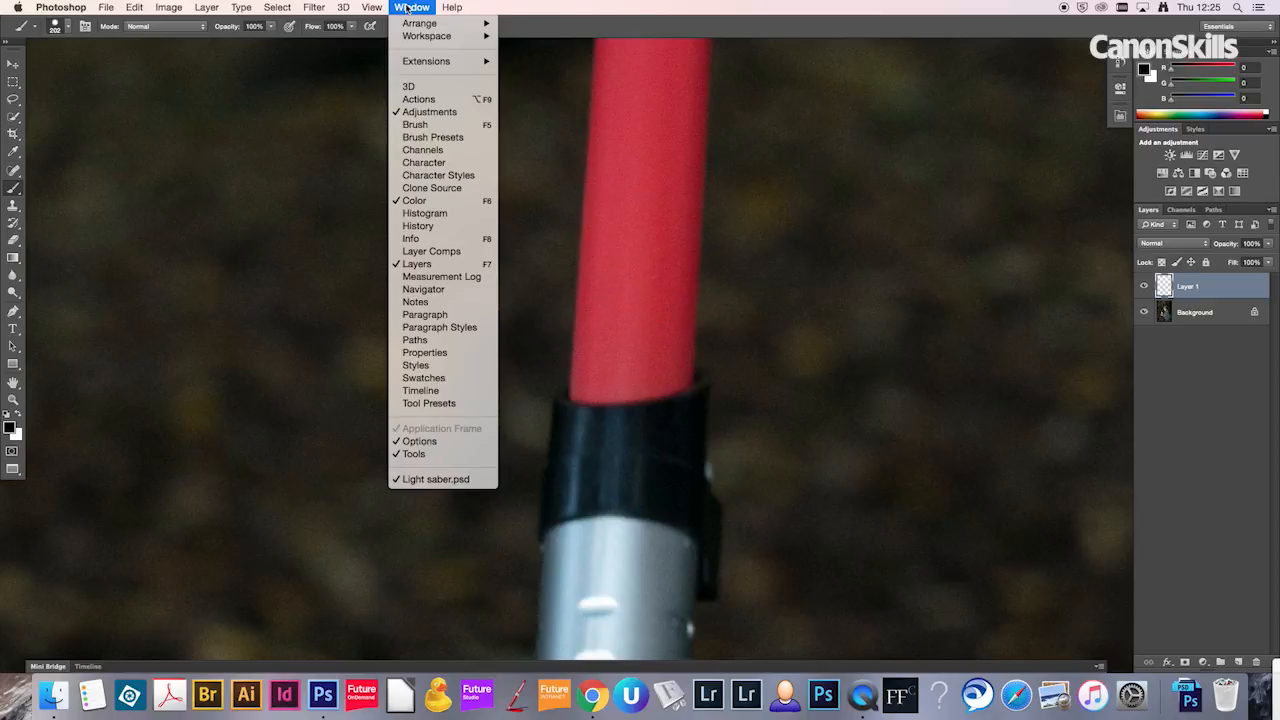
pyautogui.click(428, 125)
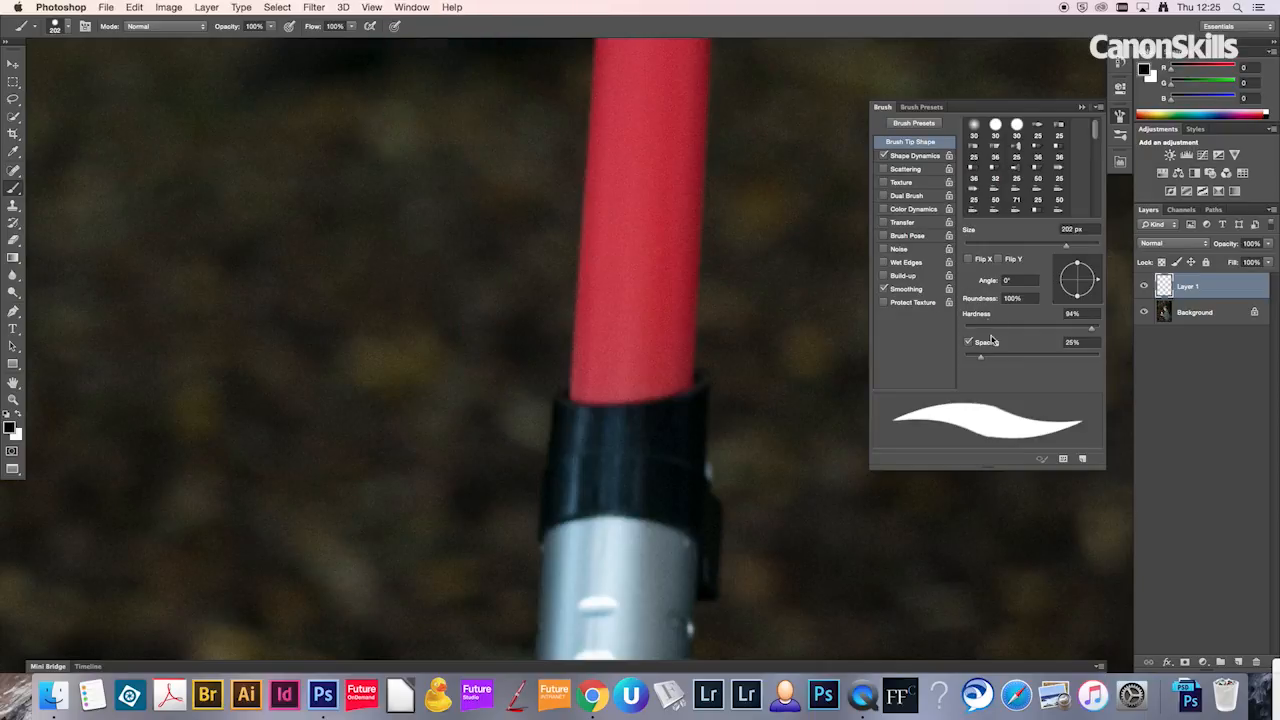
pyautogui.moveTo(982, 362); pyautogui.dragTo(961, 362)
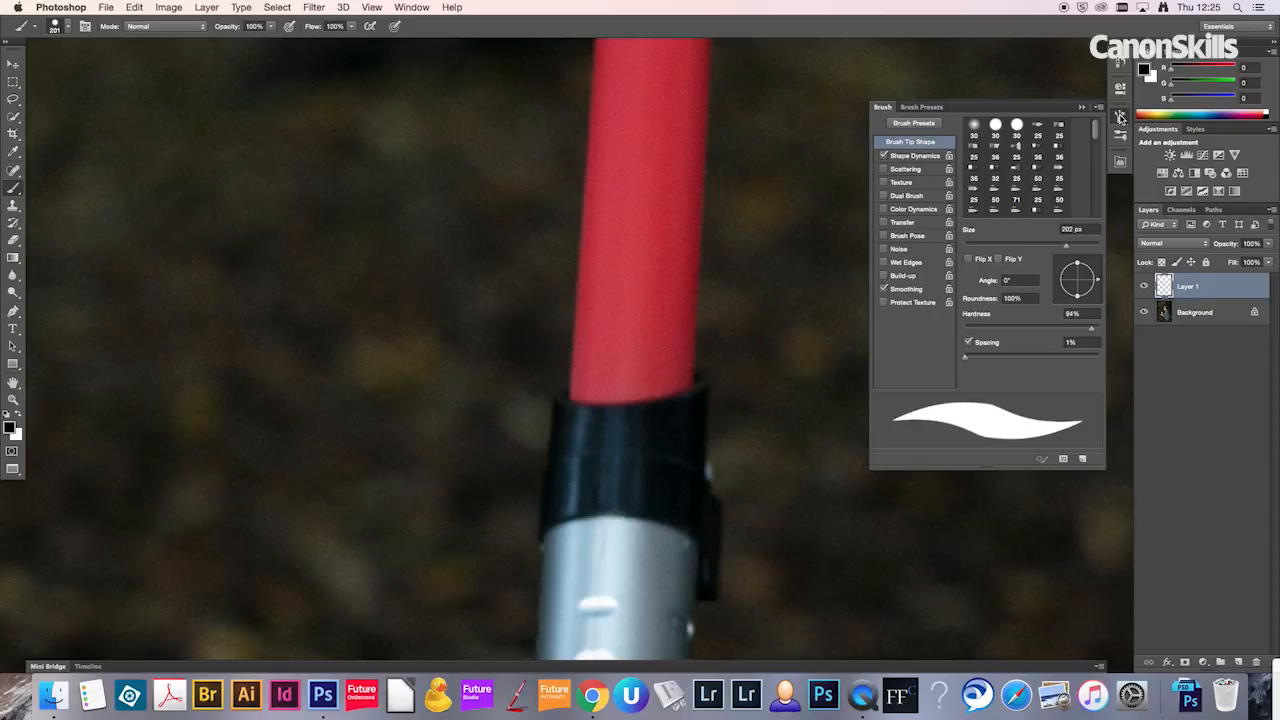
pyautogui.click(1120, 117)
# Step: Paint a black test stroke across the blade on the new layer and undo it
pyautogui.moveTo(400, 352)
pyautogui.mouseDown()
pyautogui.moveTo(684, 261)
pyautogui.moveTo(770, 245)
pyautogui.mouseUp()
pyautogui.moveTo(931, 272)
pyautogui.mouseDown()
pyautogui.moveTo(965, 331)
pyautogui.moveTo(956, 391)
pyautogui.moveTo(925, 430)
pyautogui.moveTo(820, 474)
pyautogui.mouseUp()
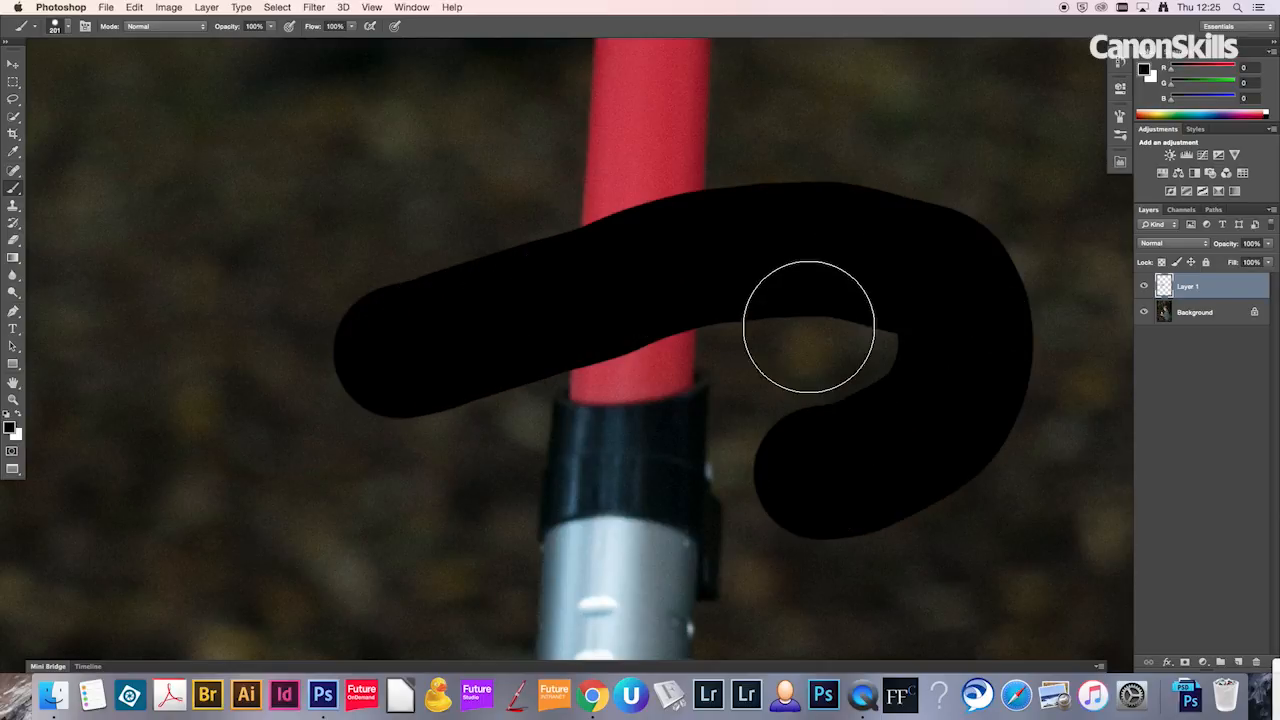
pyautogui.press('super+z')
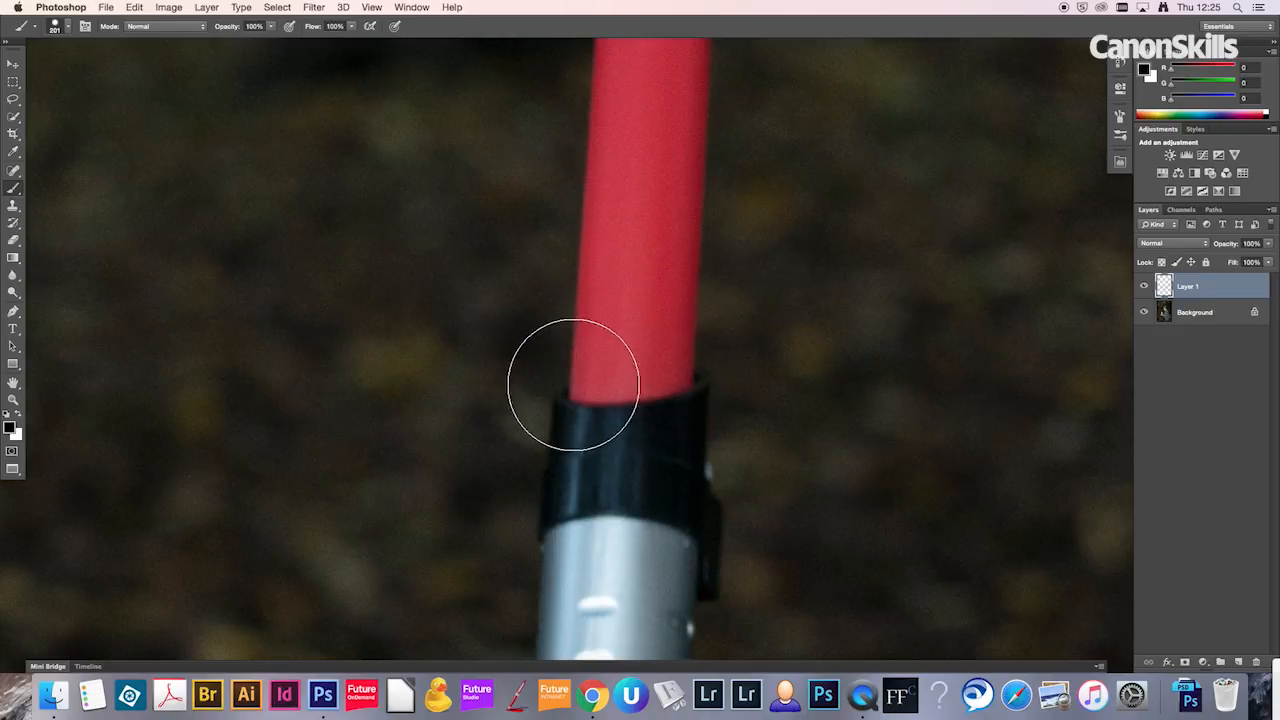
# Step: Set the foreground colour to pure white
pyautogui.press('x')
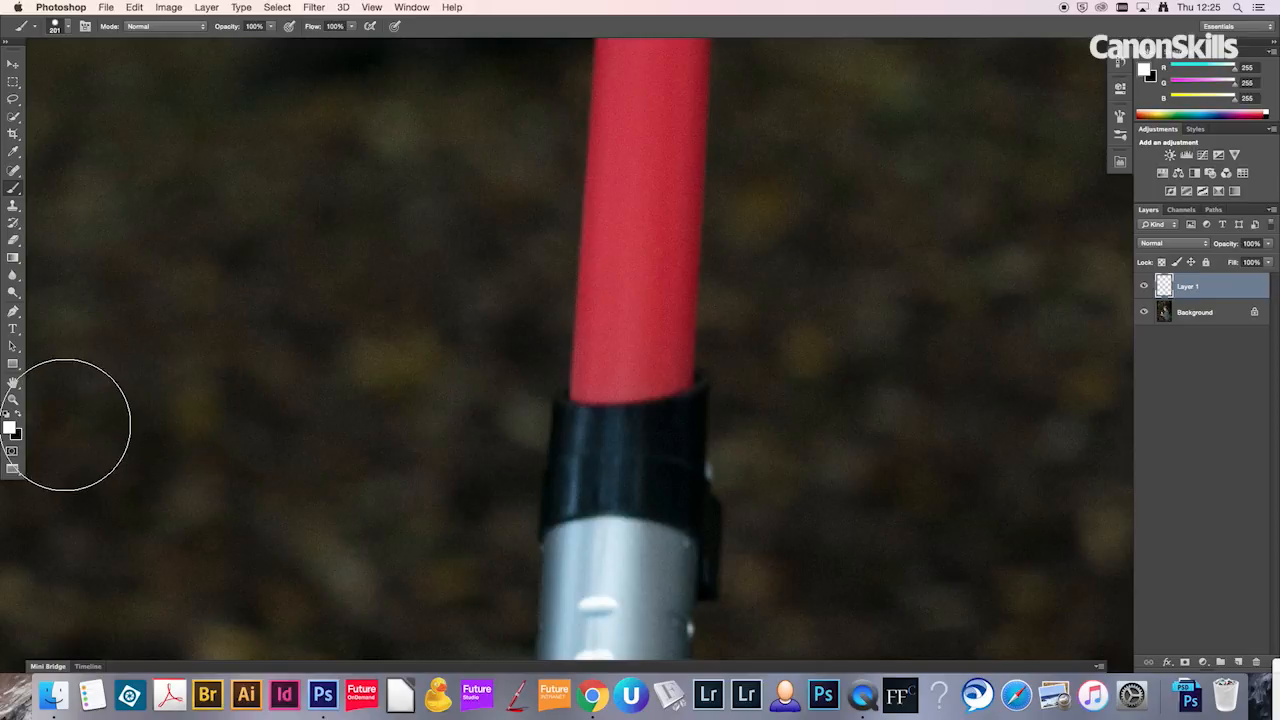
pyautogui.click(10, 428)
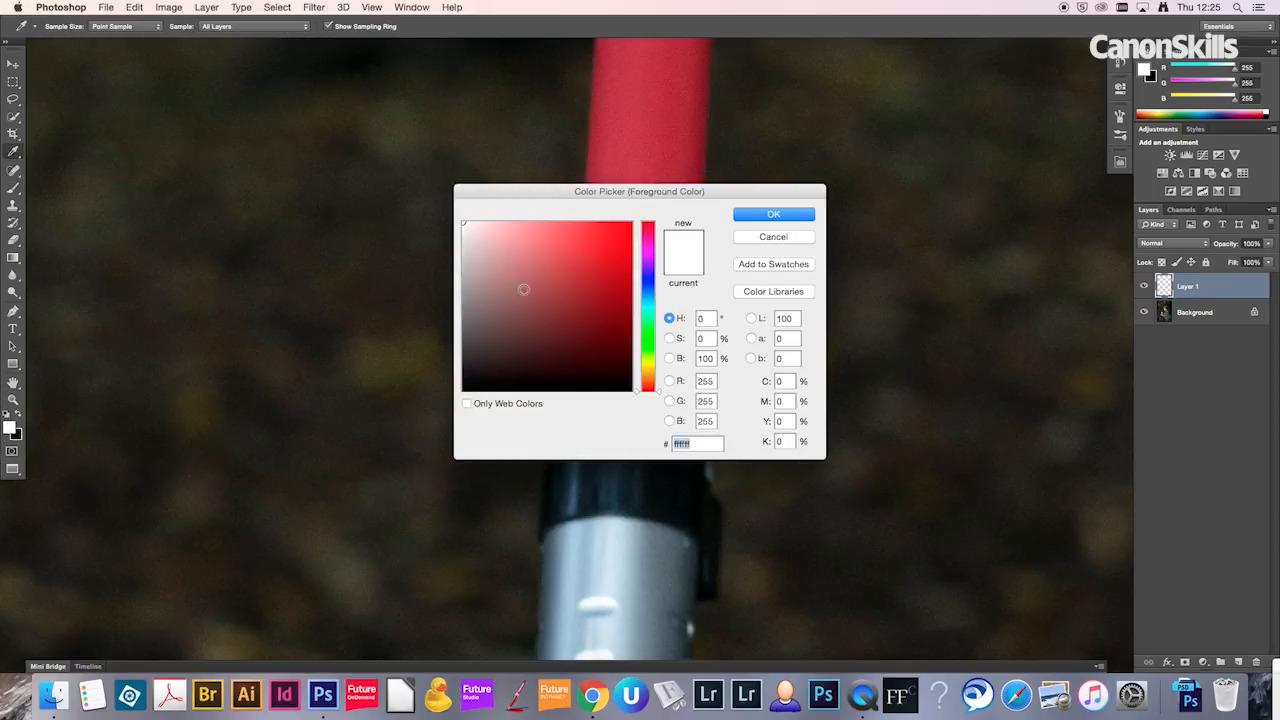
pyautogui.click(762, 220)
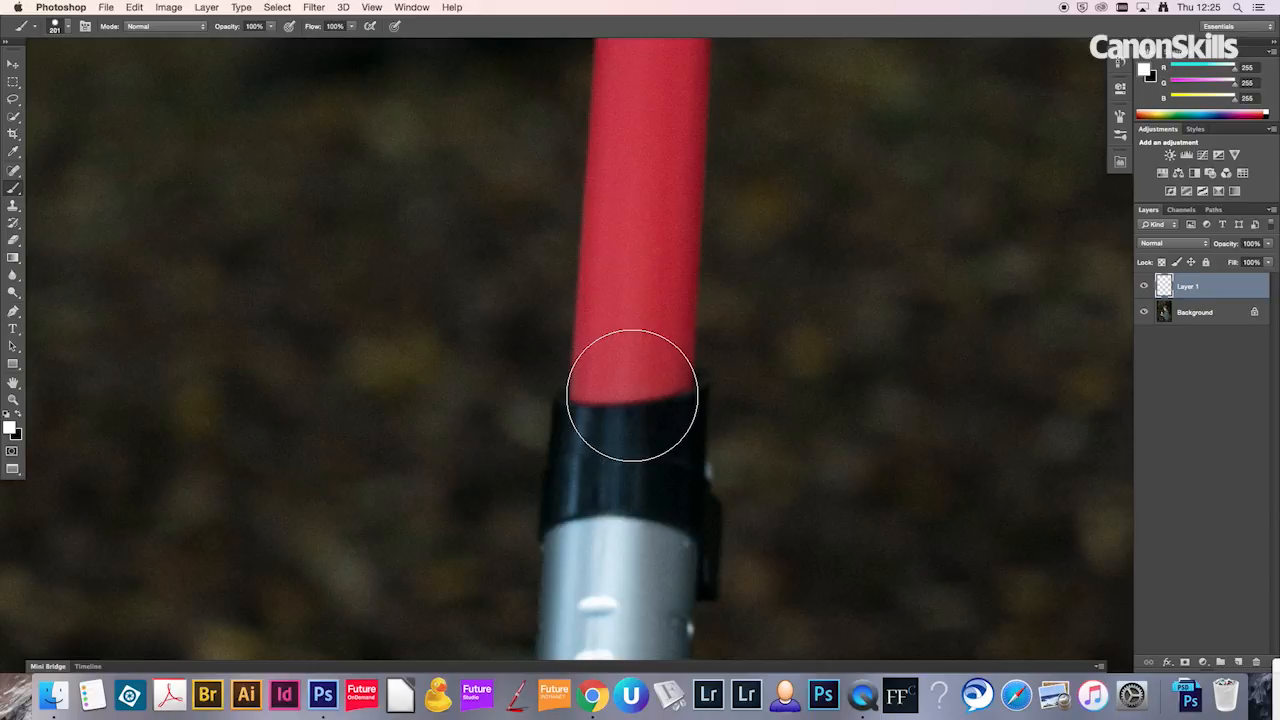
# Step: Paint one straight white brush stroke over the whole lightsaber blade, from its base at the hilt to its tip
pyautogui.click(632, 395)
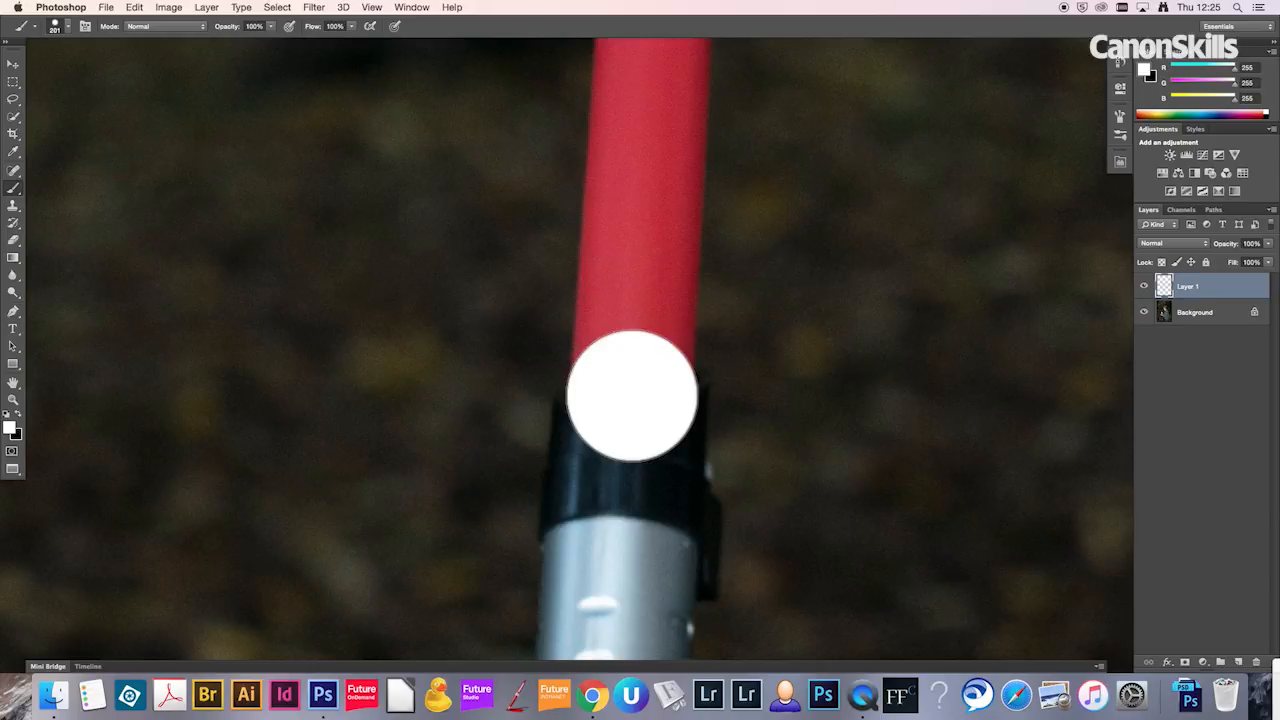
pyautogui.press('space')
pyautogui.moveTo(674, 226); pyautogui.dragTo(636, 524)
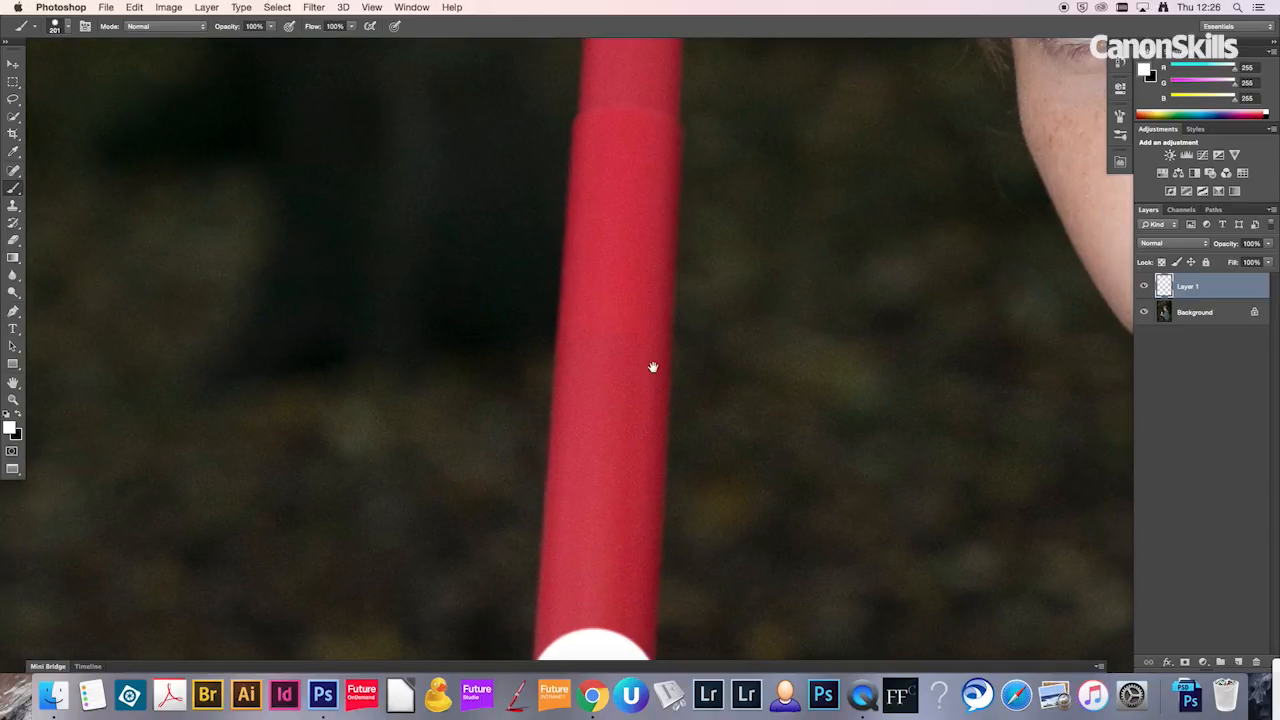
pyautogui.moveTo(646, 284); pyautogui.dragTo(641, 321)
pyautogui.moveTo(663, 234); pyautogui.dragTo(659, 250)
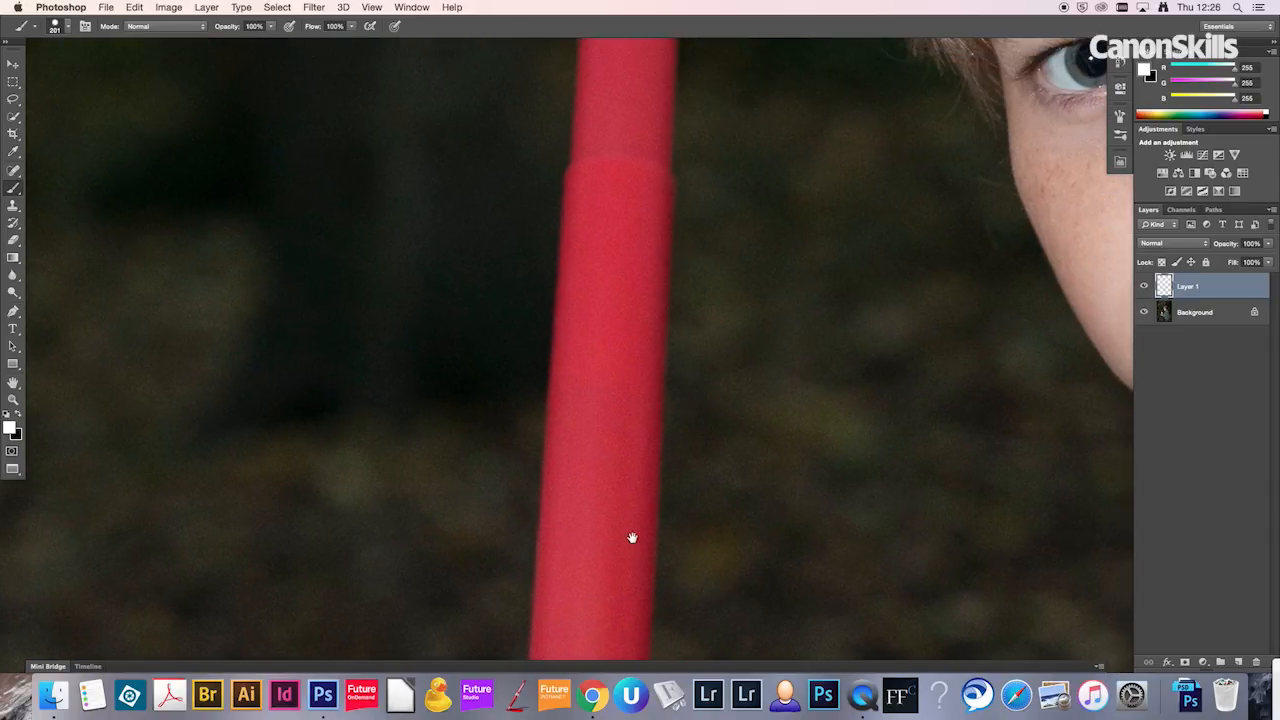
pyautogui.moveTo(641, 189); pyautogui.dragTo(641, 469)
pyautogui.moveTo(637, 166); pyautogui.dragTo(608, 580)
pyautogui.moveTo(612, 161); pyautogui.dragTo(612, 467)
pyautogui.moveTo(624, 150); pyautogui.dragTo(634, 469)
pyautogui.moveTo(632, 180)
pyautogui.mouseDown()
pyautogui.moveTo(638, 326)
pyautogui.moveTo(631, 277)
pyautogui.mouseUp()
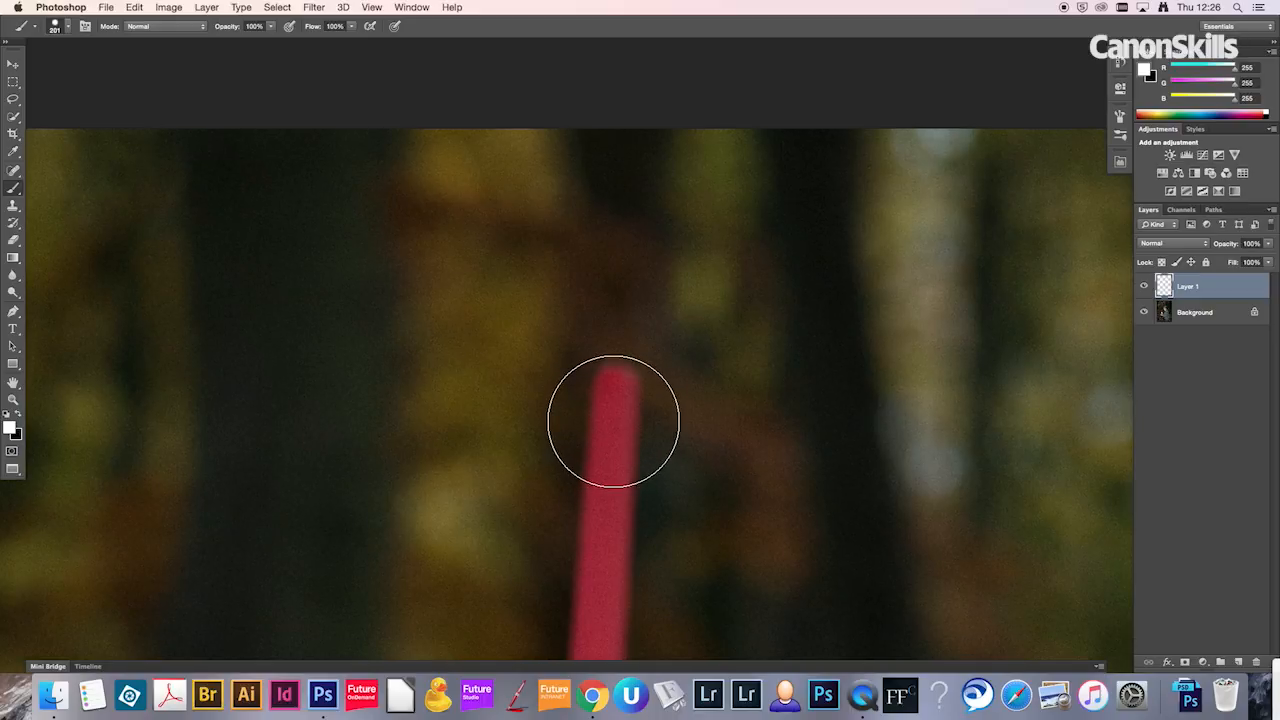
pyautogui.keyDown('shift'); pyautogui.click(613, 421); pyautogui.keyUp('shift')
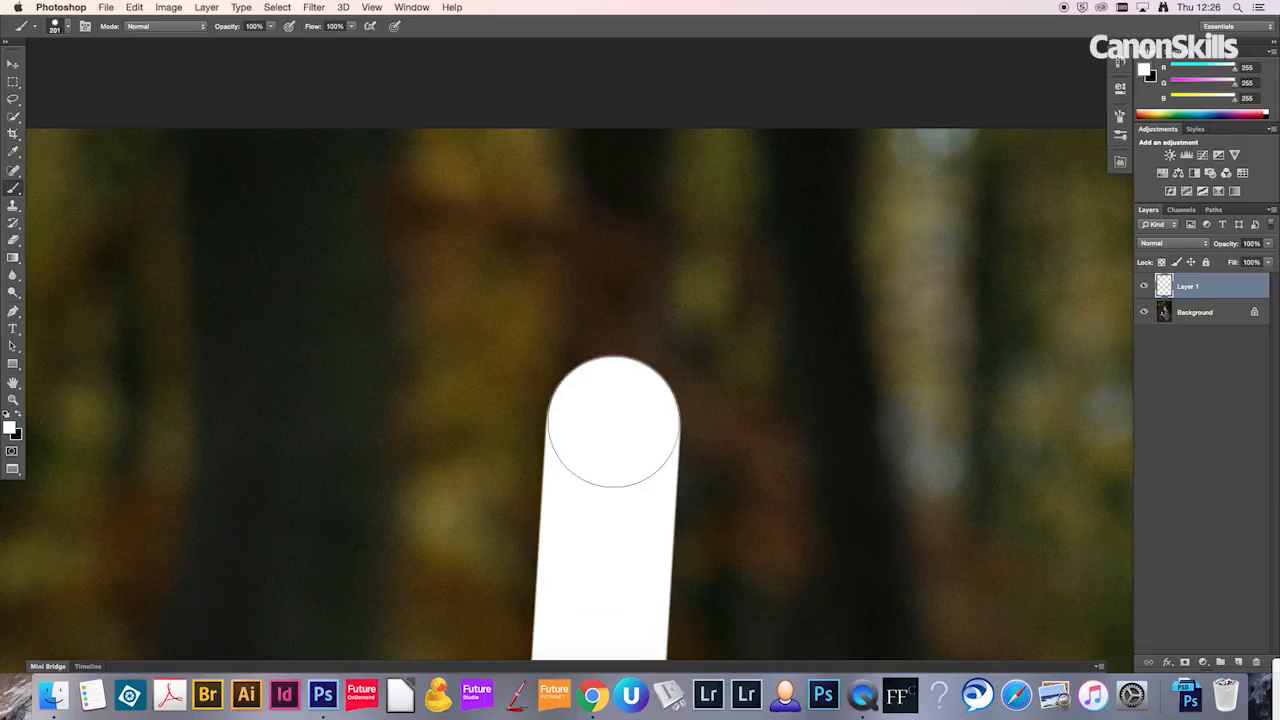
# Step: Add a layer mask to the white blade layer
pyautogui.press('z')
pyautogui.press('super+0')
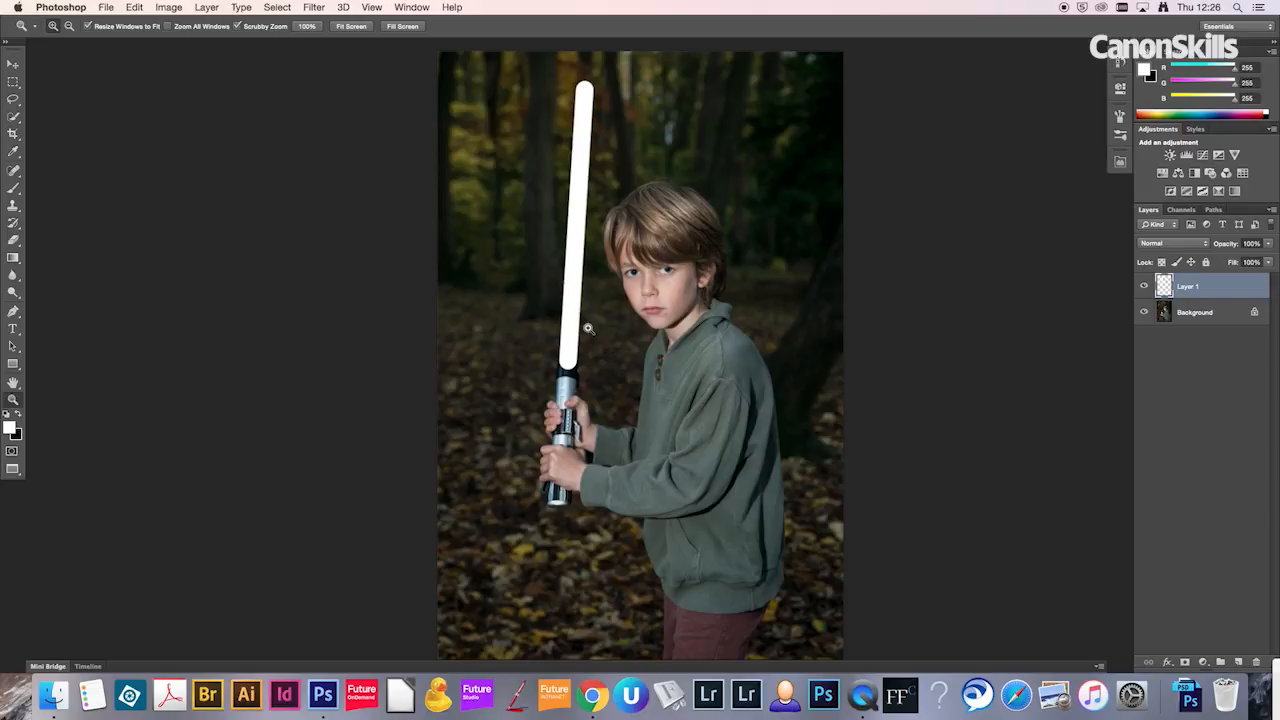
pyautogui.moveTo(572, 370); pyautogui.dragTo(645, 368)
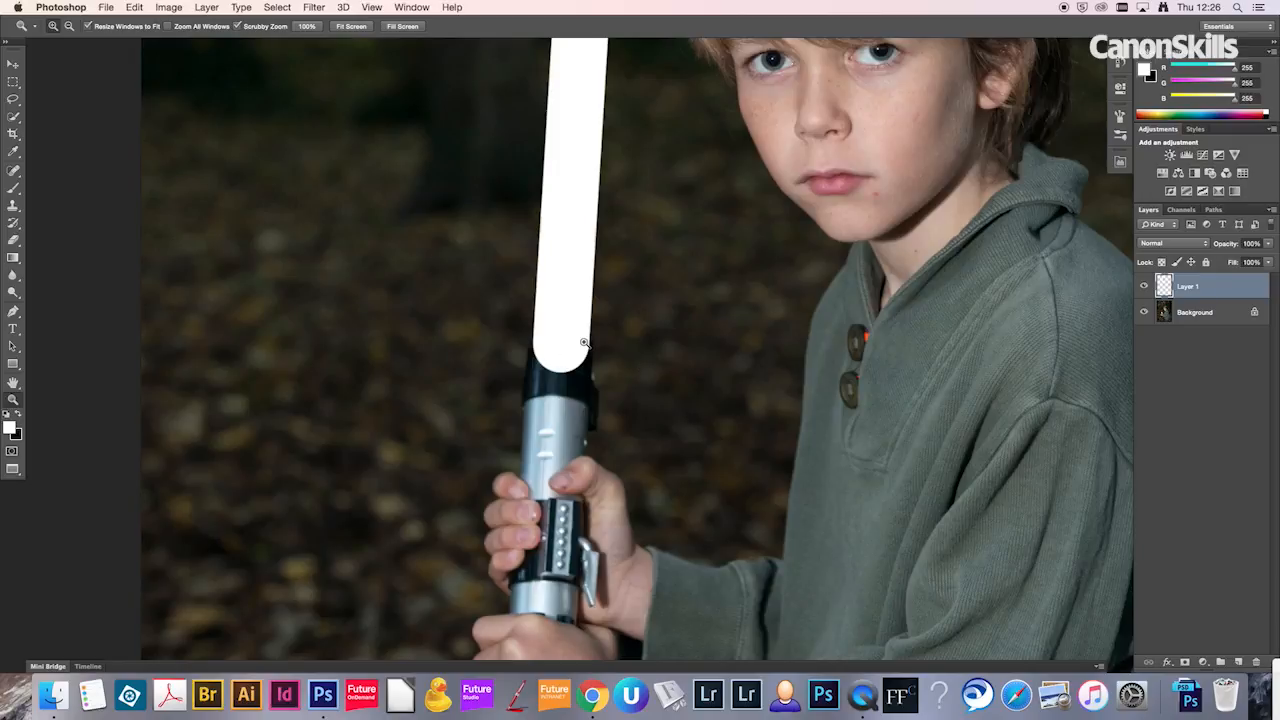
pyautogui.moveTo(564, 359); pyautogui.dragTo(609, 357)
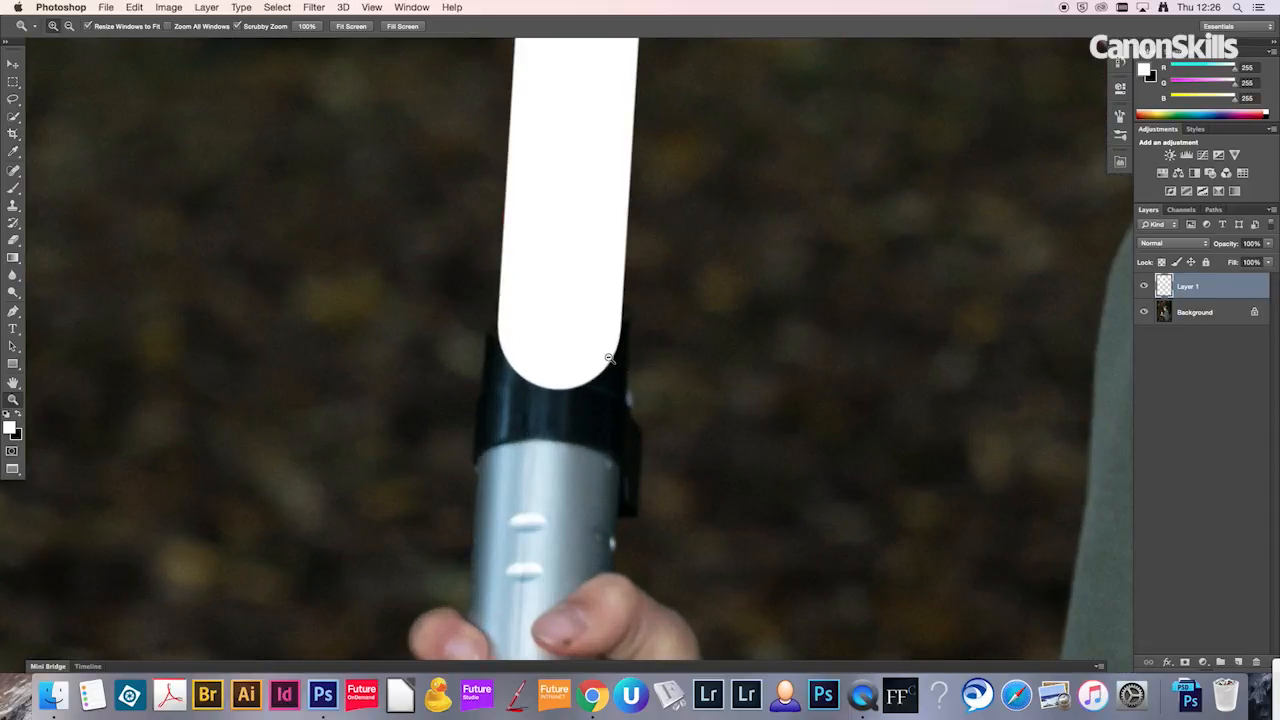
pyautogui.click(1187, 664)
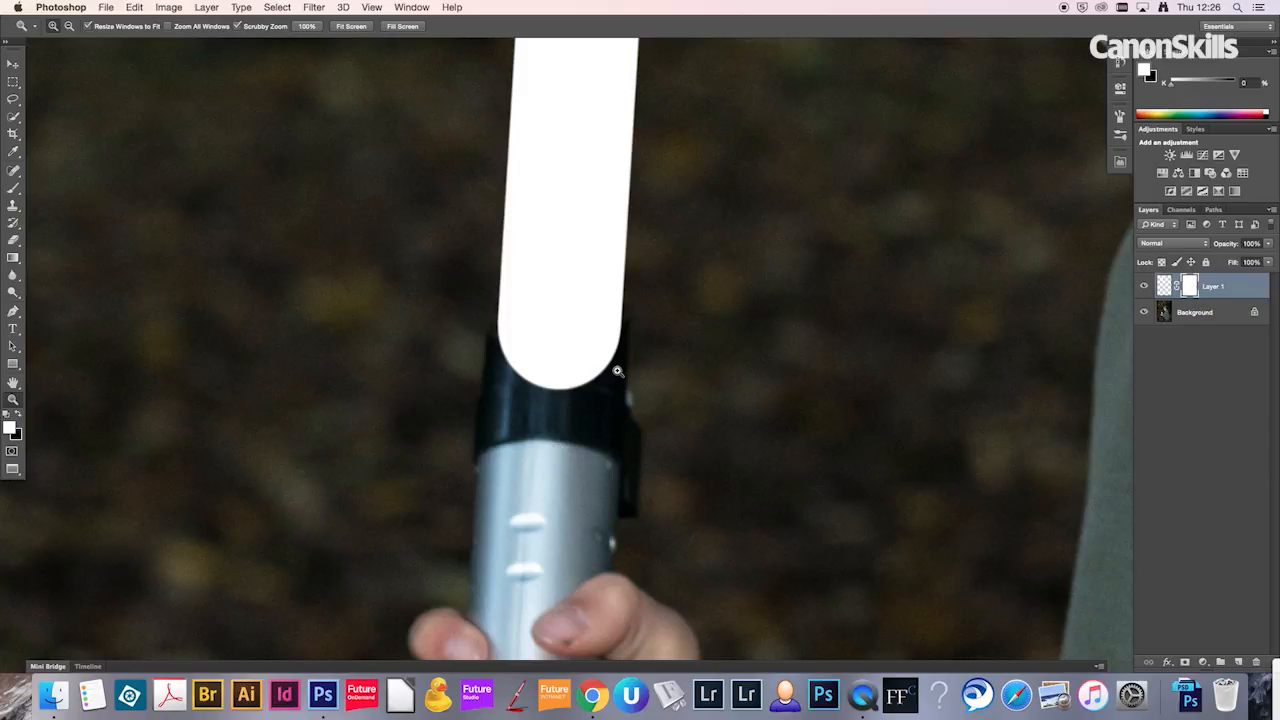
# Step: Make black the foreground colour for brushing on the mask and lower the blade layer's opacity to 67%
pyautogui.press('x')
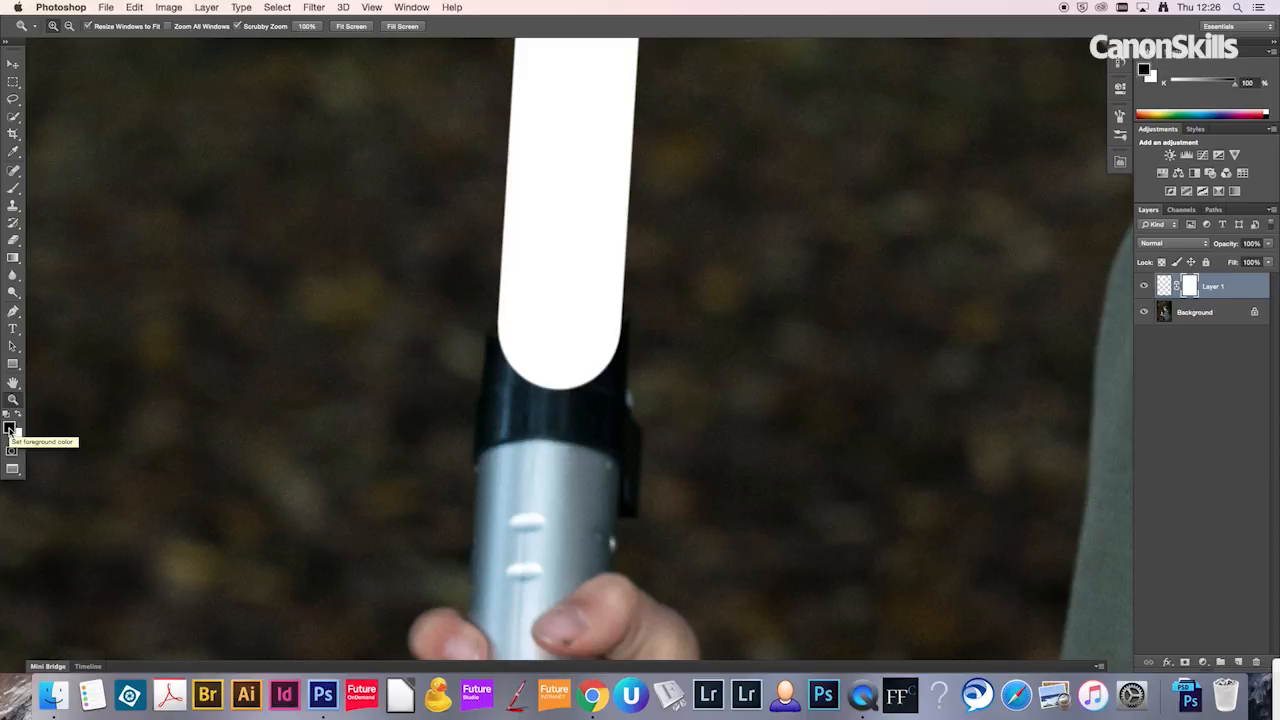
pyautogui.press('x')
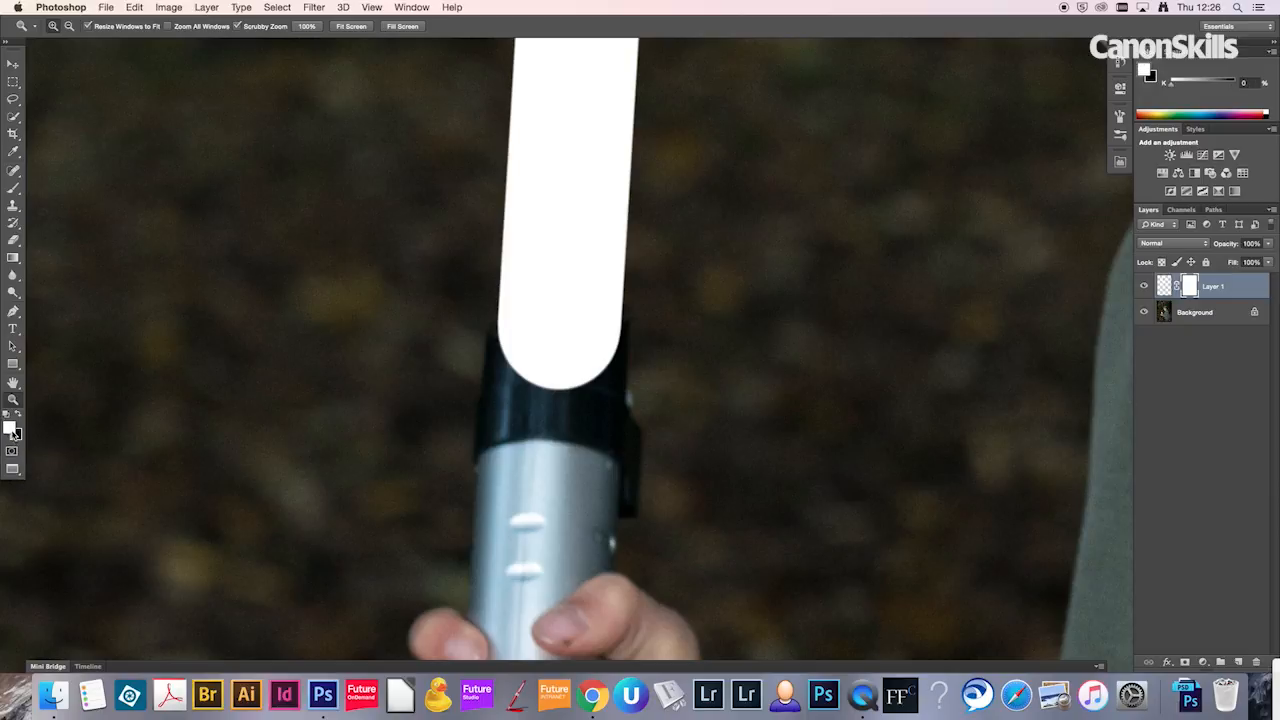
pyautogui.press('x')
pyautogui.press('b')
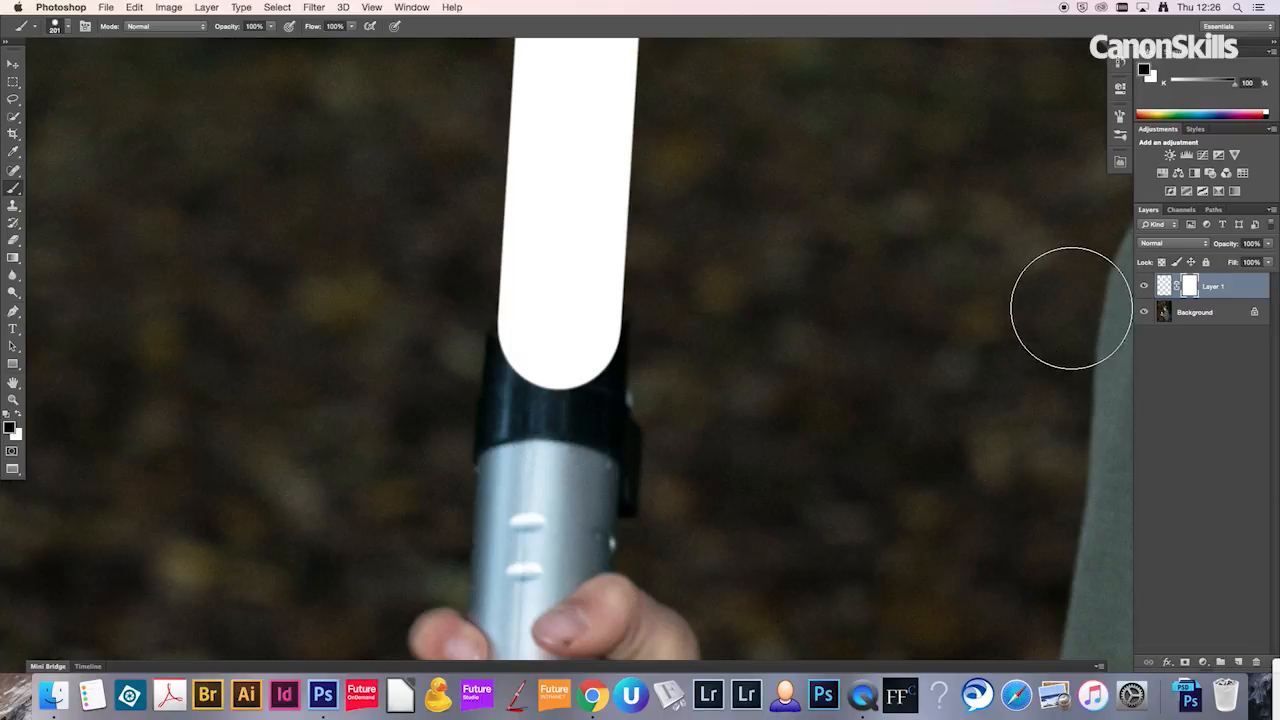
pyautogui.click(1270, 246)
pyautogui.moveTo(1261, 260); pyautogui.dragTo(1255, 260)
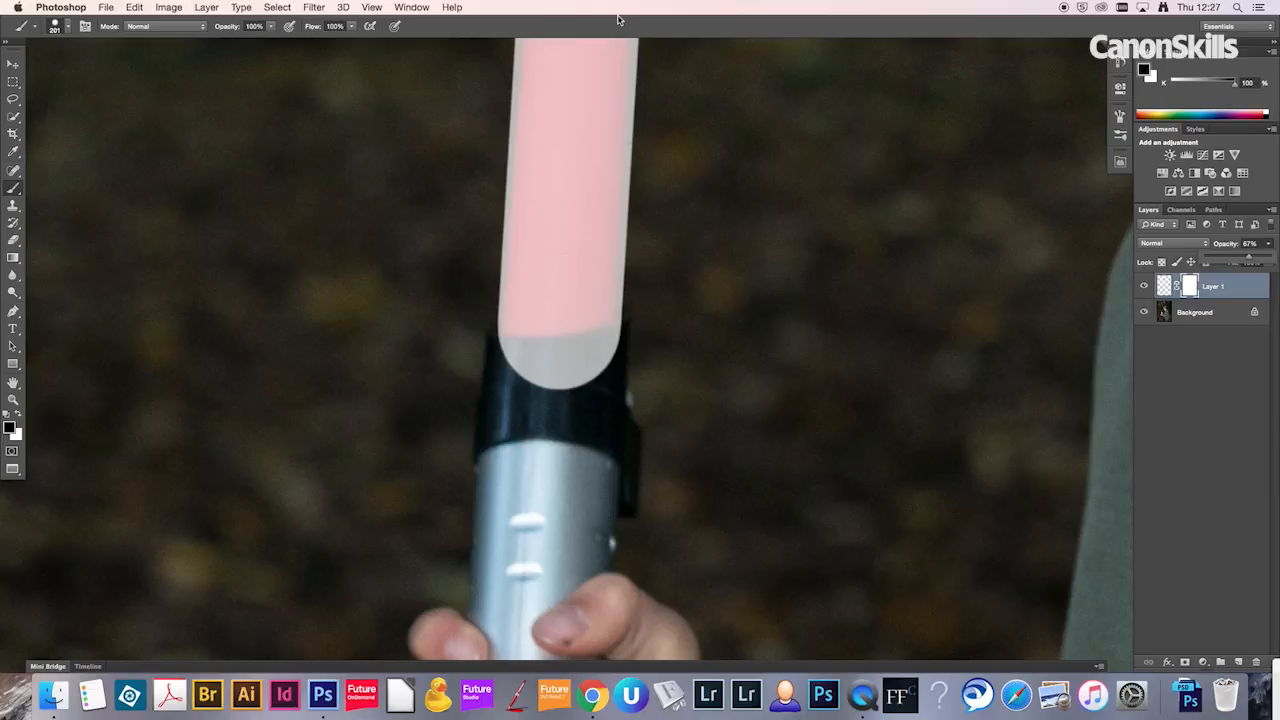
# Step: Reduce the brush to 112 px and paint black on the mask to hide the blade's rounded end overlapping the hilt
pyautogui.press('z')
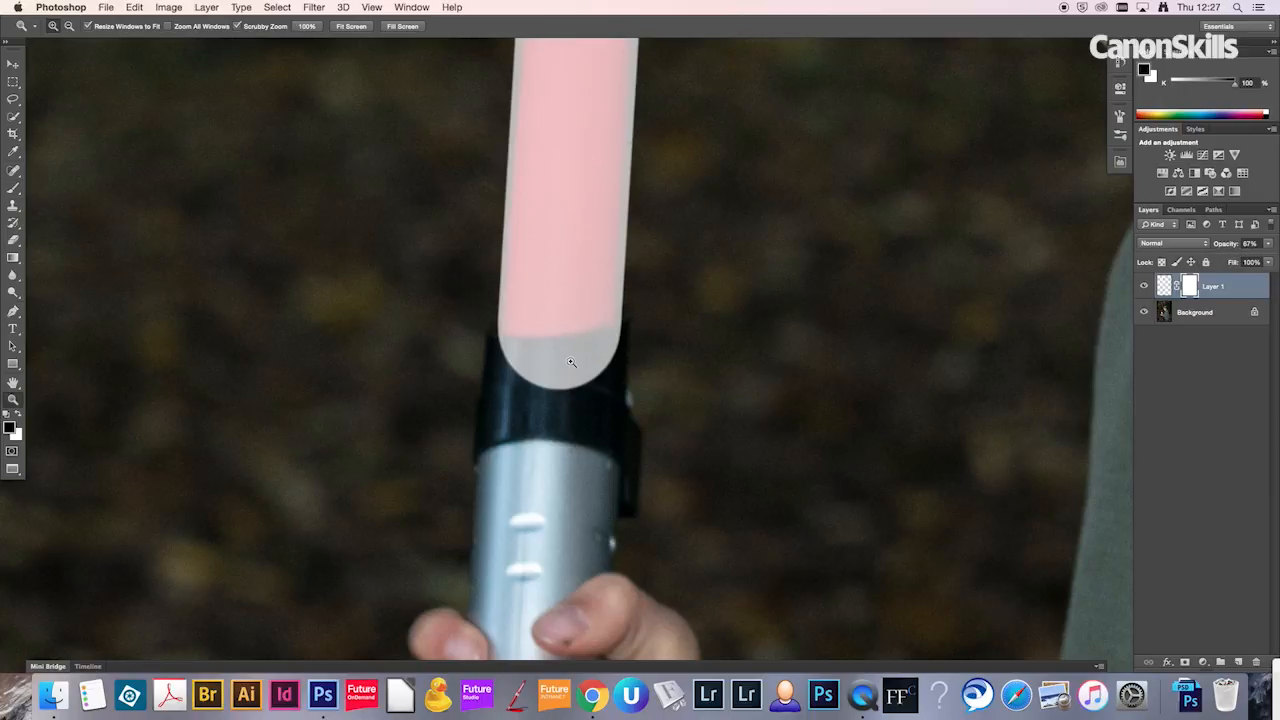
pyautogui.moveTo(583, 362); pyautogui.dragTo(595, 358)
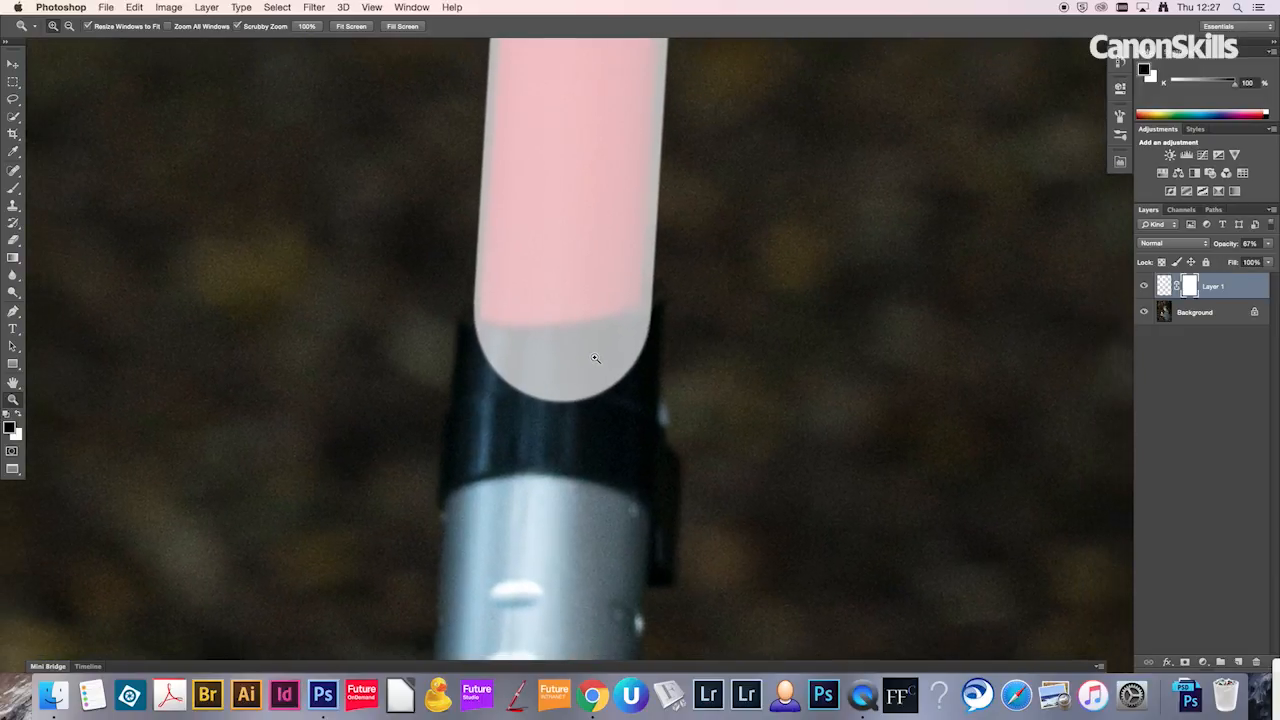
pyautogui.press('b')
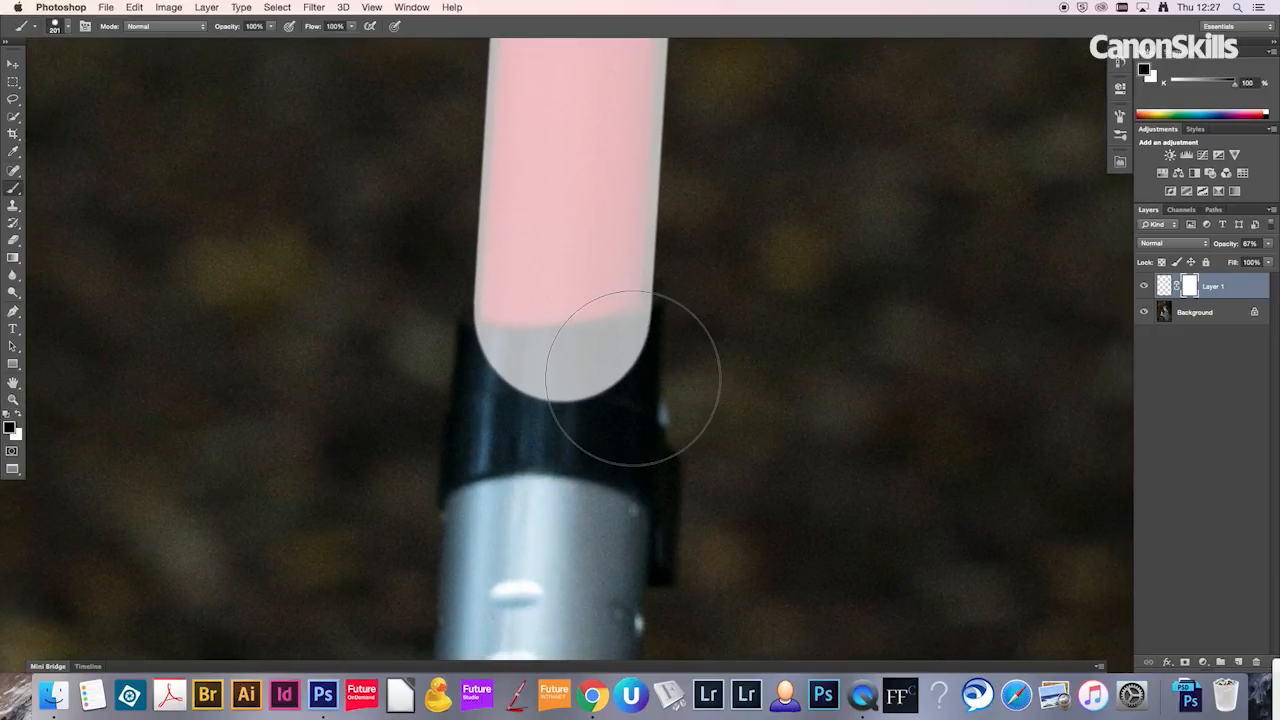
pyautogui.click(617, 380)
pyautogui.moveTo(617, 380); pyautogui.dragTo(577, 381)
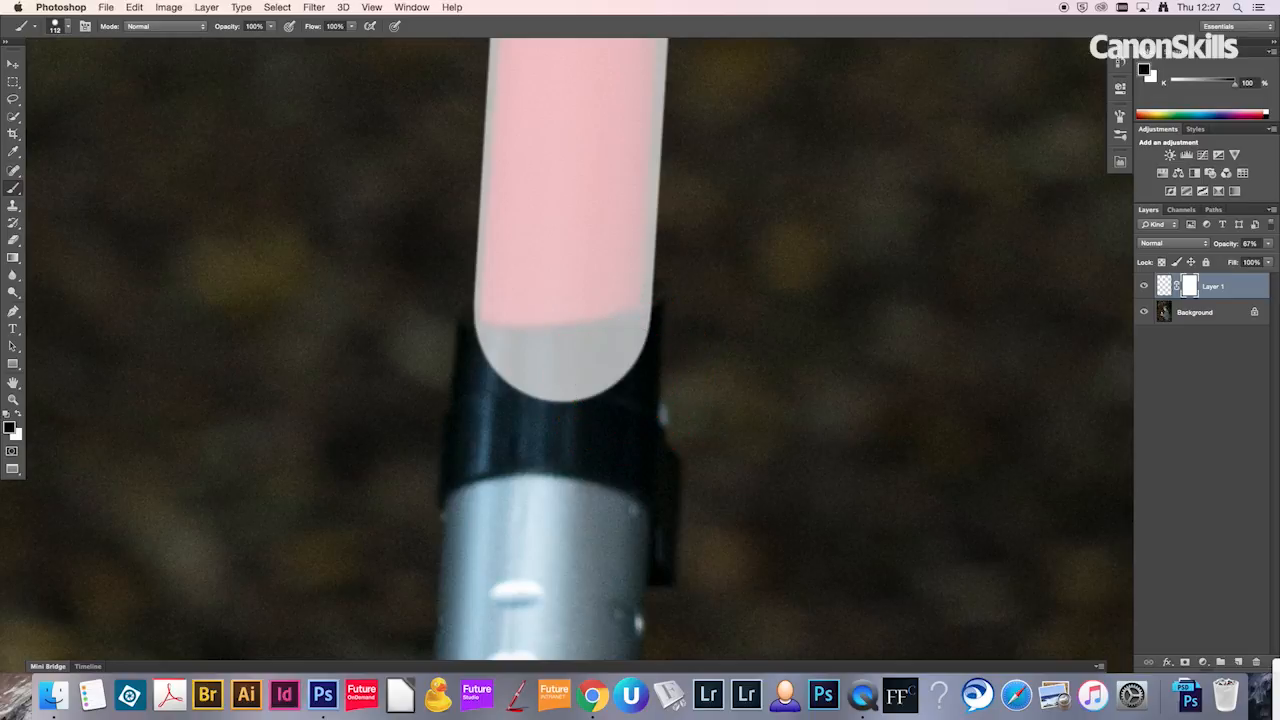
pyautogui.moveTo(663, 344)
pyautogui.mouseDown()
pyautogui.moveTo(571, 374)
pyautogui.moveTo(491, 377)
pyautogui.moveTo(440, 361)
pyautogui.mouseUp()
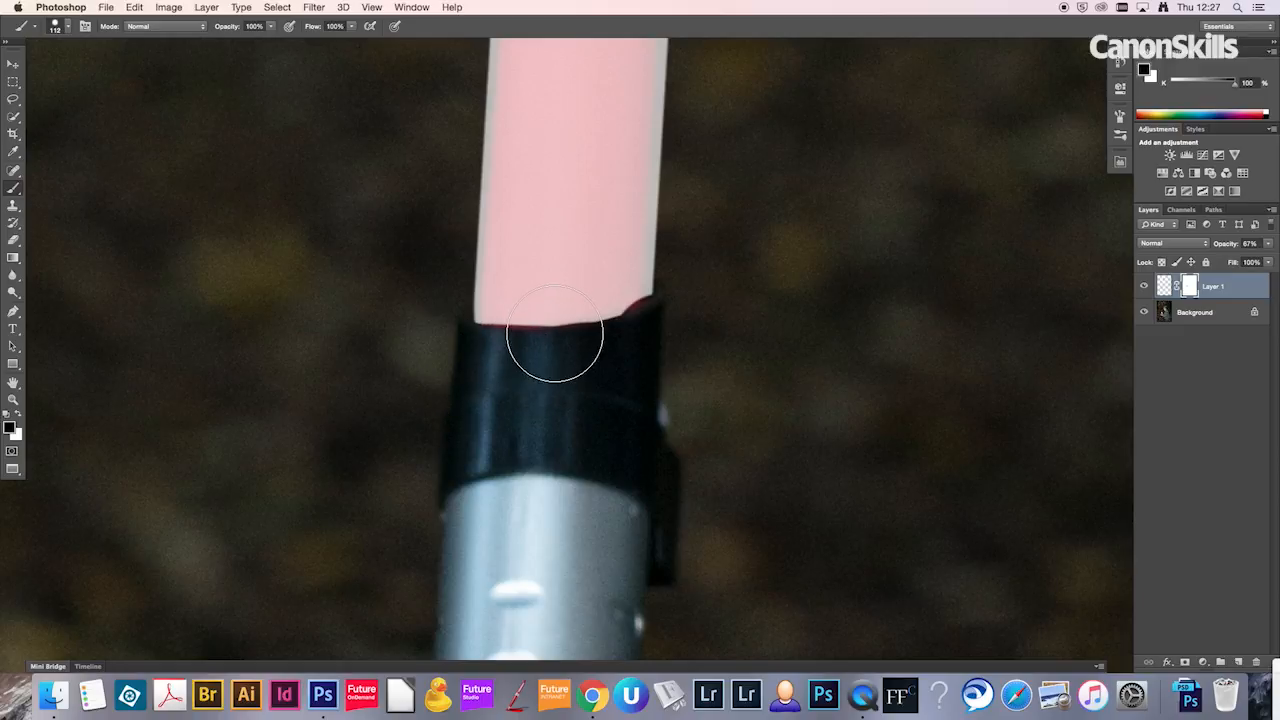
# Step: Paint white on the blade layer's mask with a 60 px brush to restore the blade's lower edge where it meets the hilt
pyautogui.press('x')
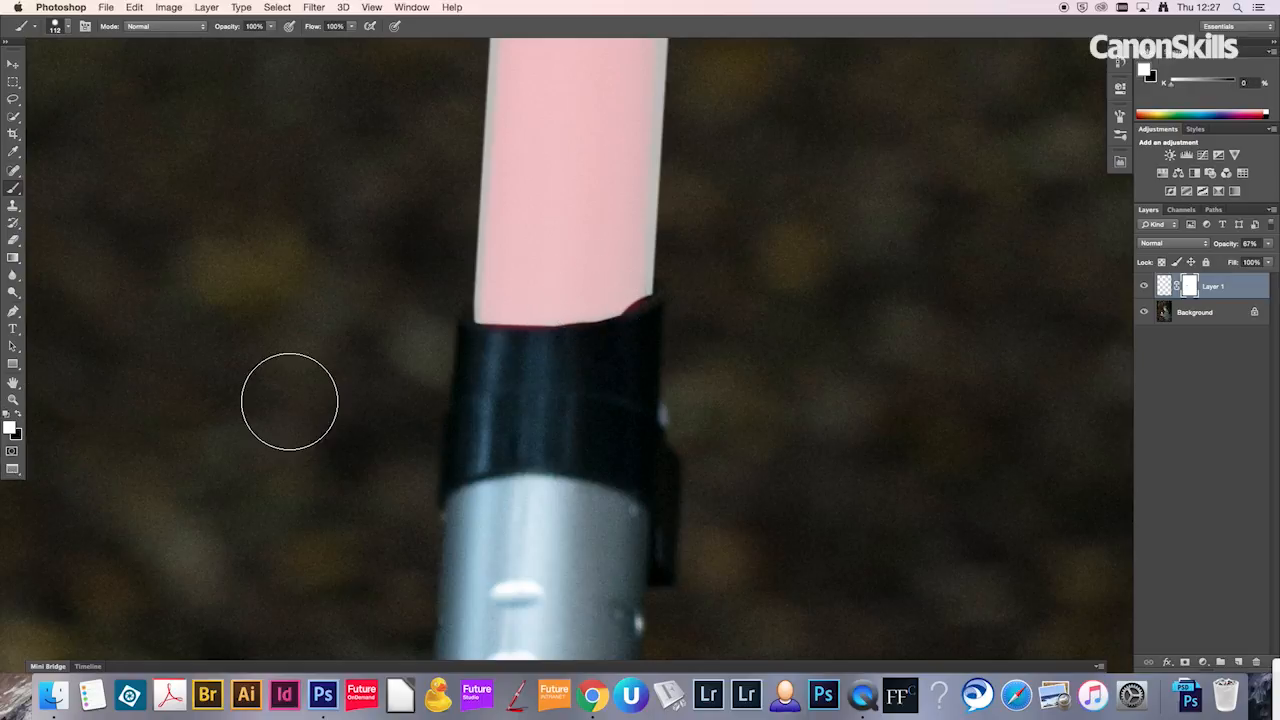
pyautogui.press('[')
pyautogui.press('[')
pyautogui.press('[')
pyautogui.press('[')
pyautogui.press('[')
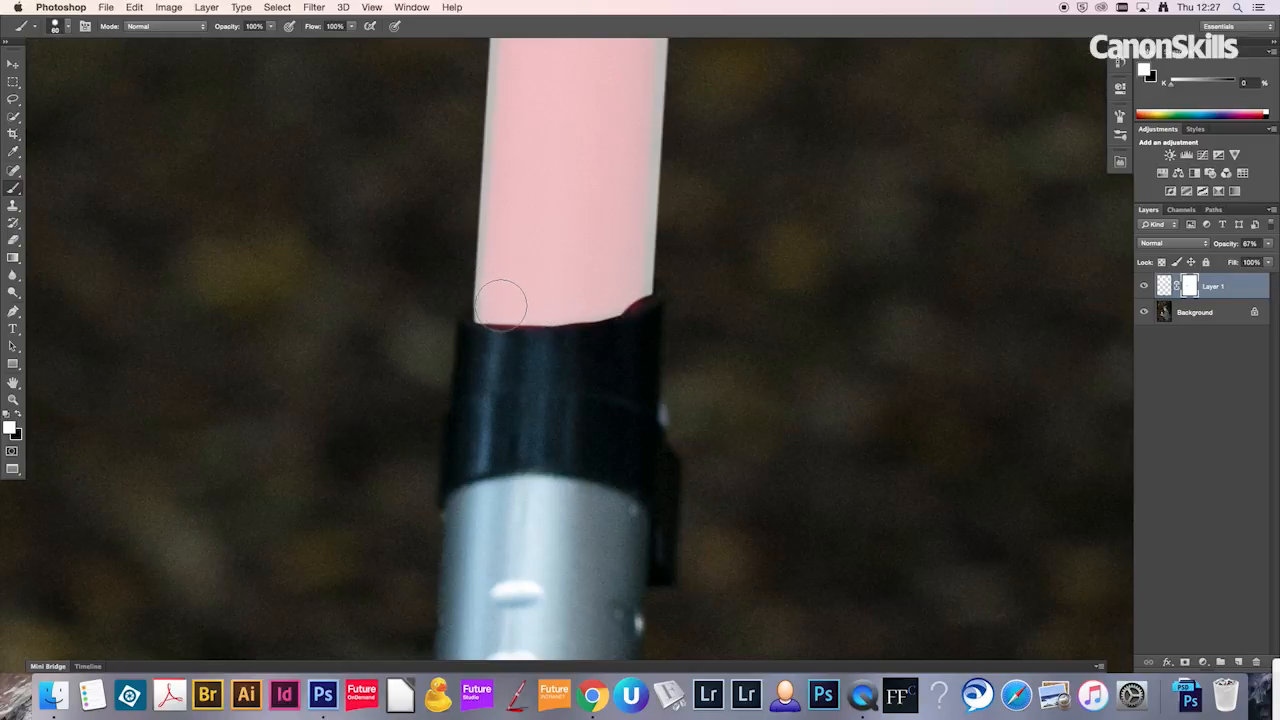
pyautogui.moveTo(507, 302)
pyautogui.mouseDown()
pyautogui.moveTo(543, 302)
pyautogui.moveTo(497, 298)
pyautogui.moveTo(624, 285)
pyautogui.moveTo(561, 300)
pyautogui.moveTo(491, 294)
pyautogui.moveTo(583, 328)
pyautogui.moveTo(640, 326)
pyautogui.mouseUp()
# Step: Raise the white blade layer's opacity to 100%
pyautogui.press('super+minus')
pyautogui.press('super+0')
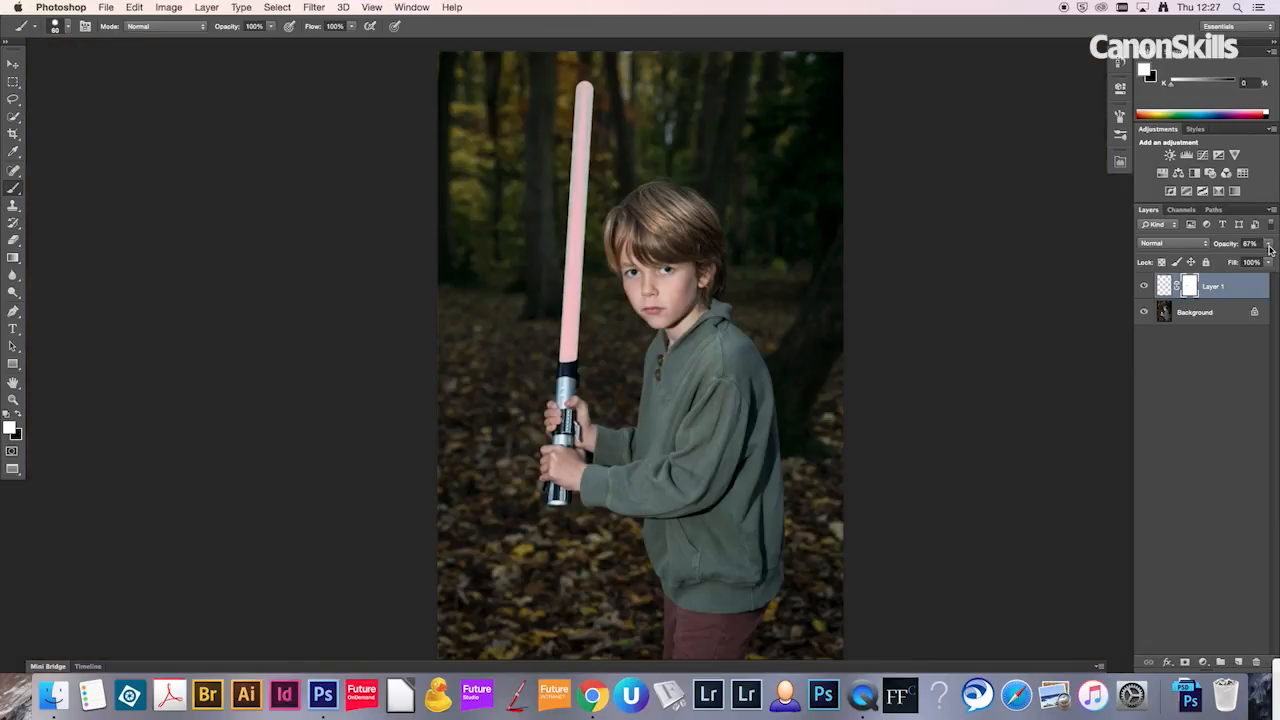
pyautogui.moveTo(1271, 245); pyautogui.dragTo(1276, 261)
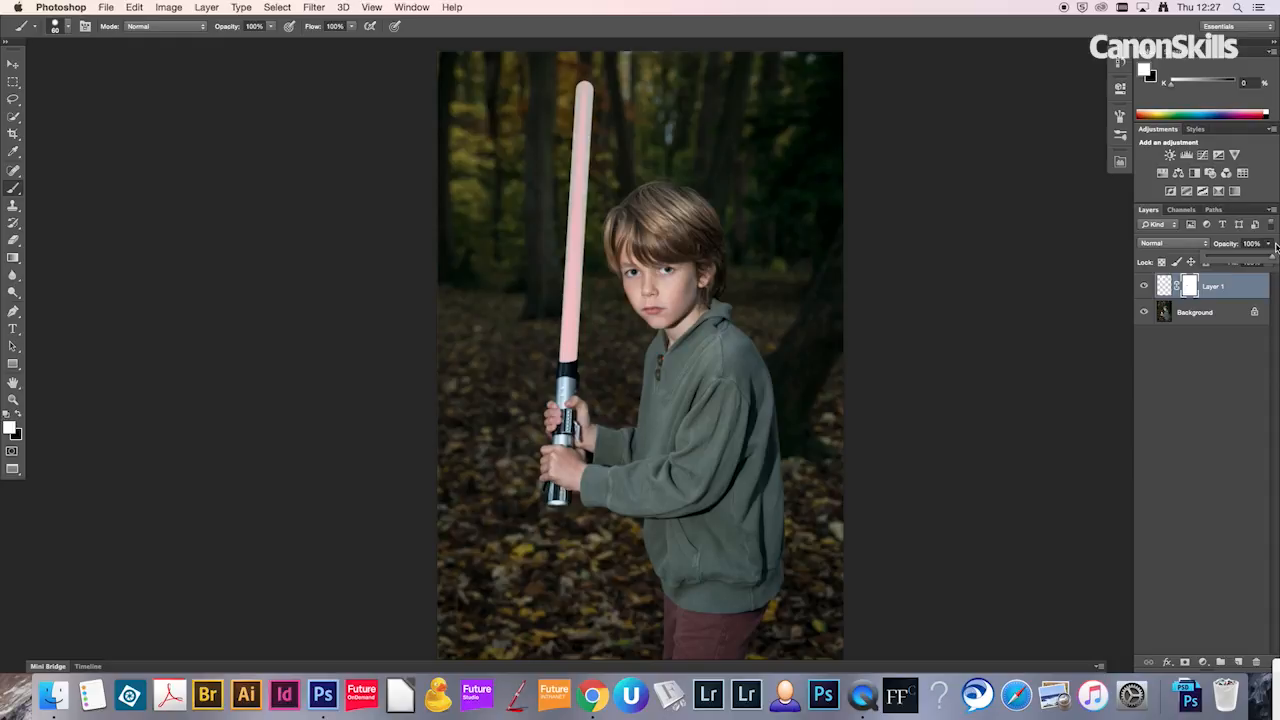
pyautogui.click(1277, 248)
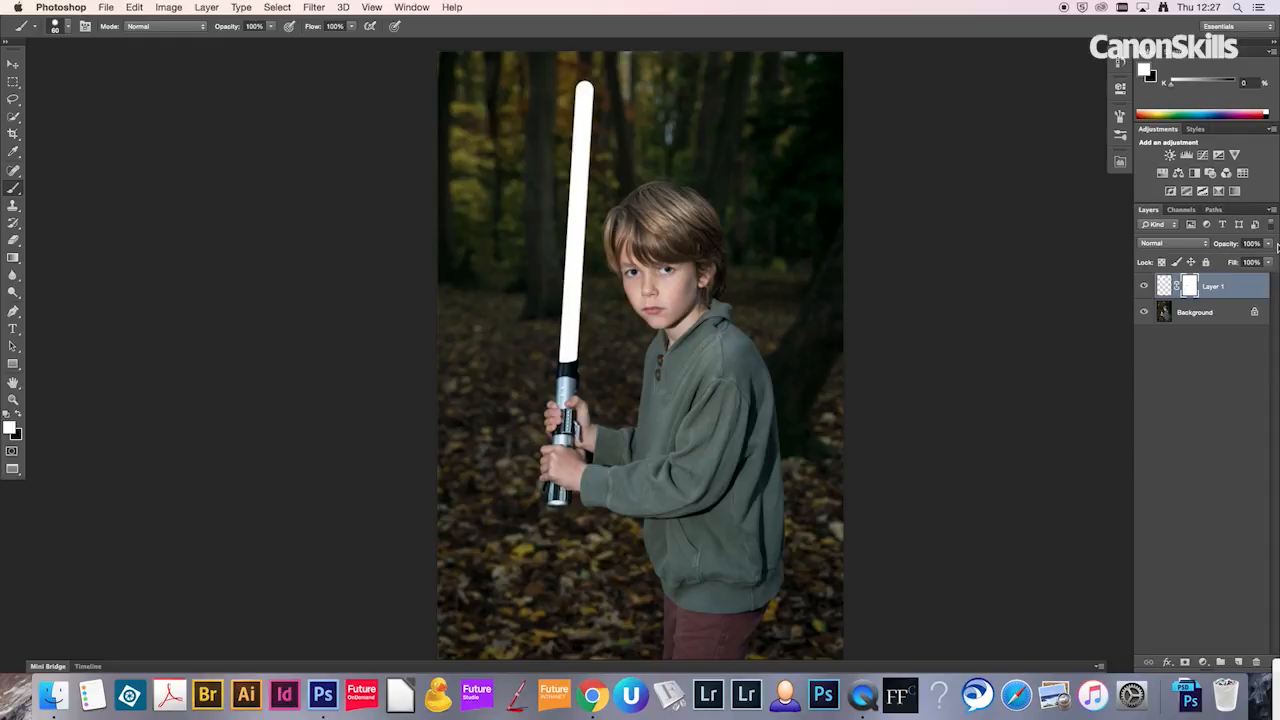
# Step: Duplicate the white blade layer and apply the layer mask of the copy
pyautogui.click(1164, 286)
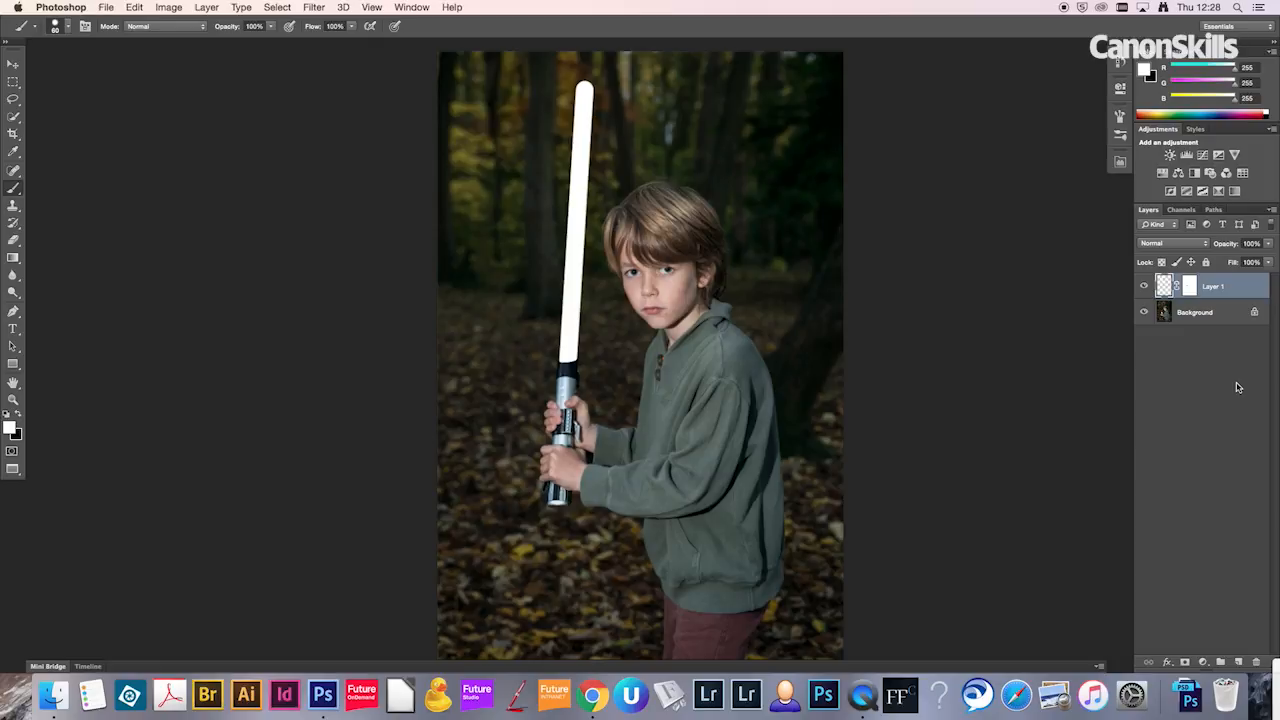
pyautogui.hotkey('ctrl', 'j')
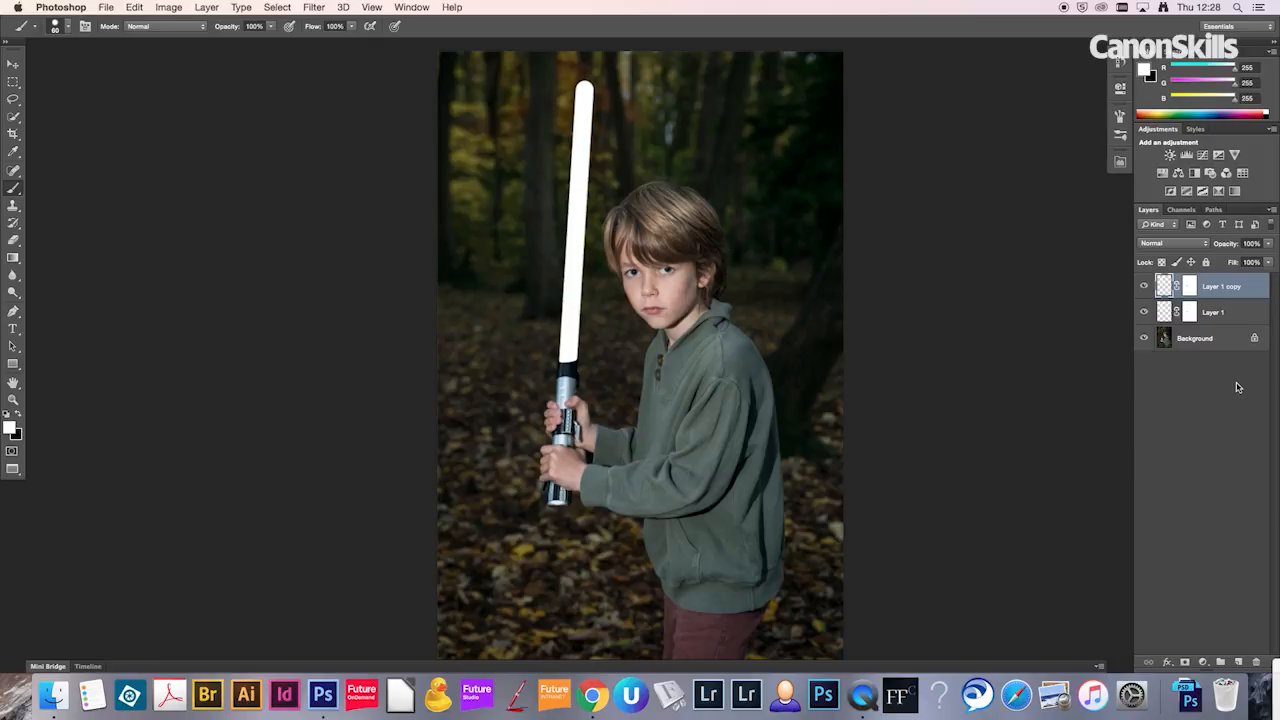
pyautogui.rightClick(1190, 288)
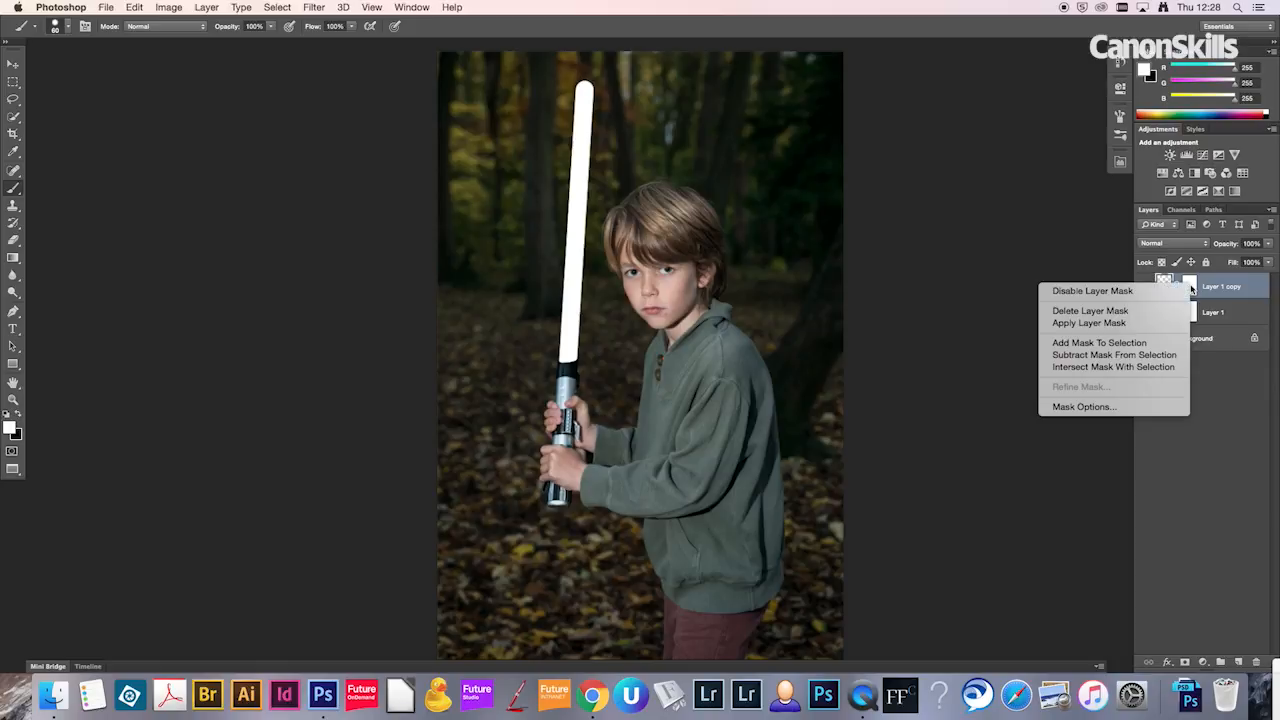
pyautogui.click(1114, 325)
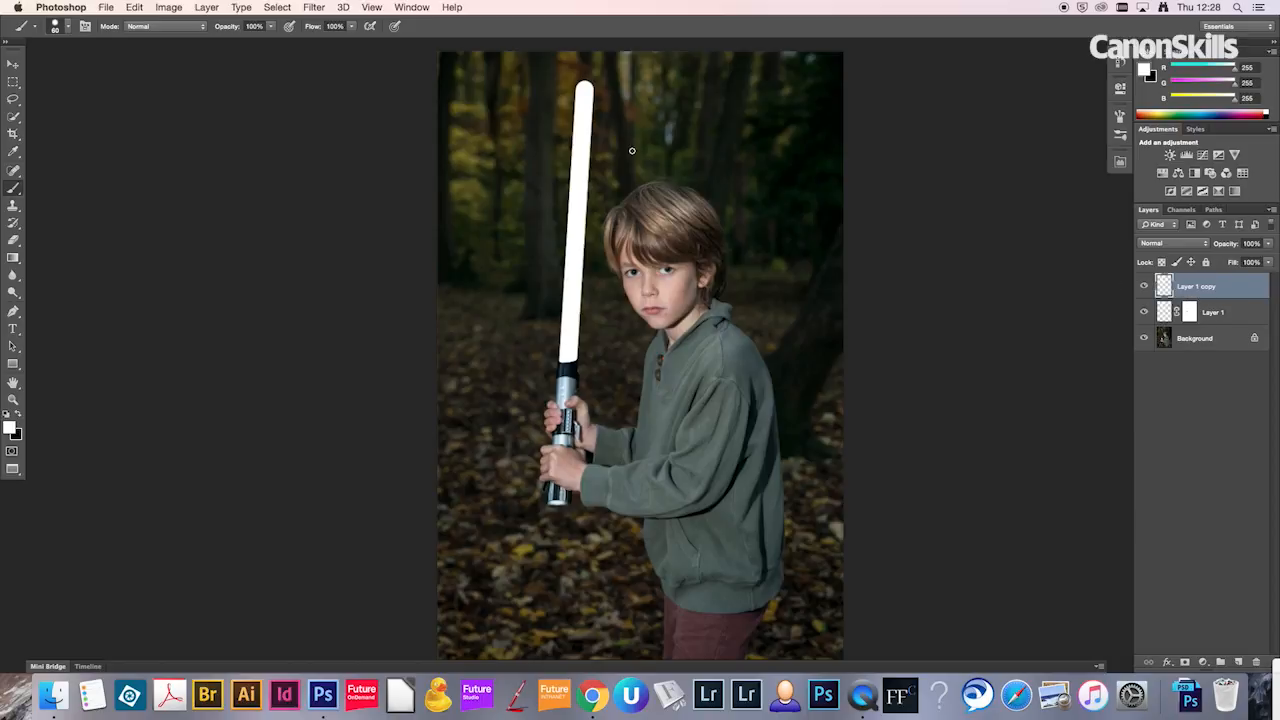
# Step: Apply a Gaussian Blur with a radius of 75 pixels to the blade copy
pyautogui.click(315, 8)
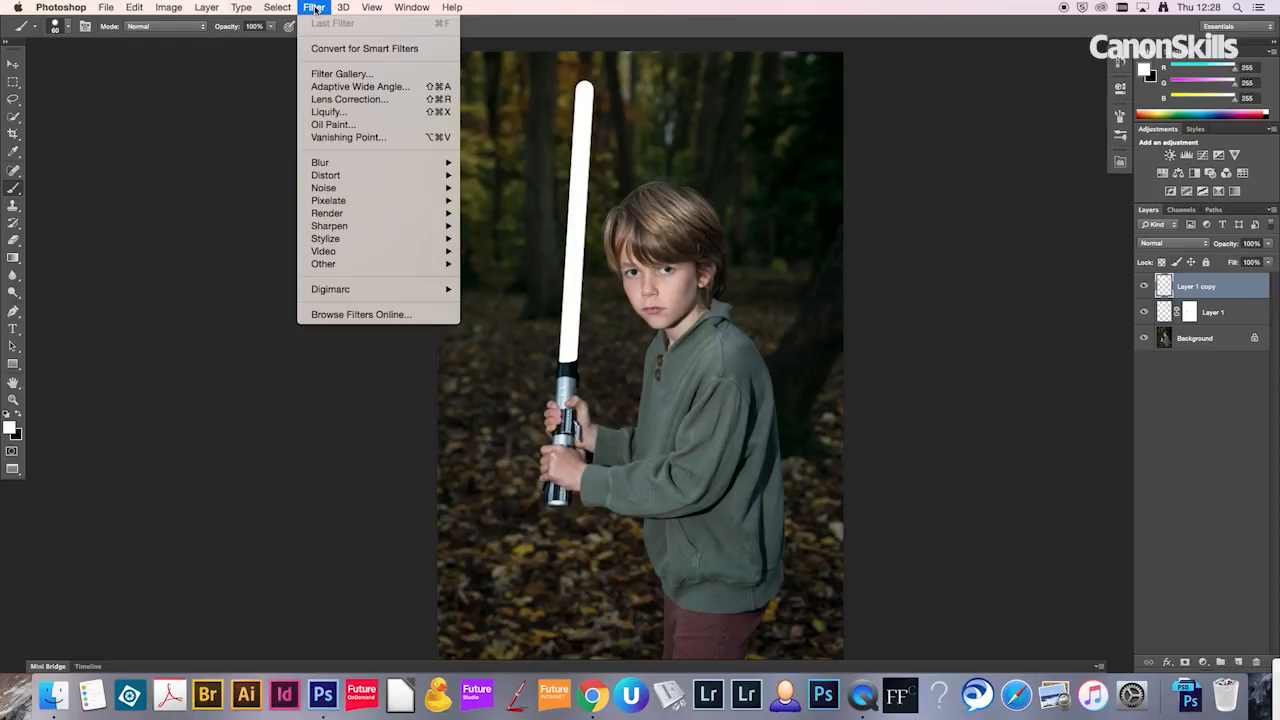
pyautogui.moveTo(391, 170)
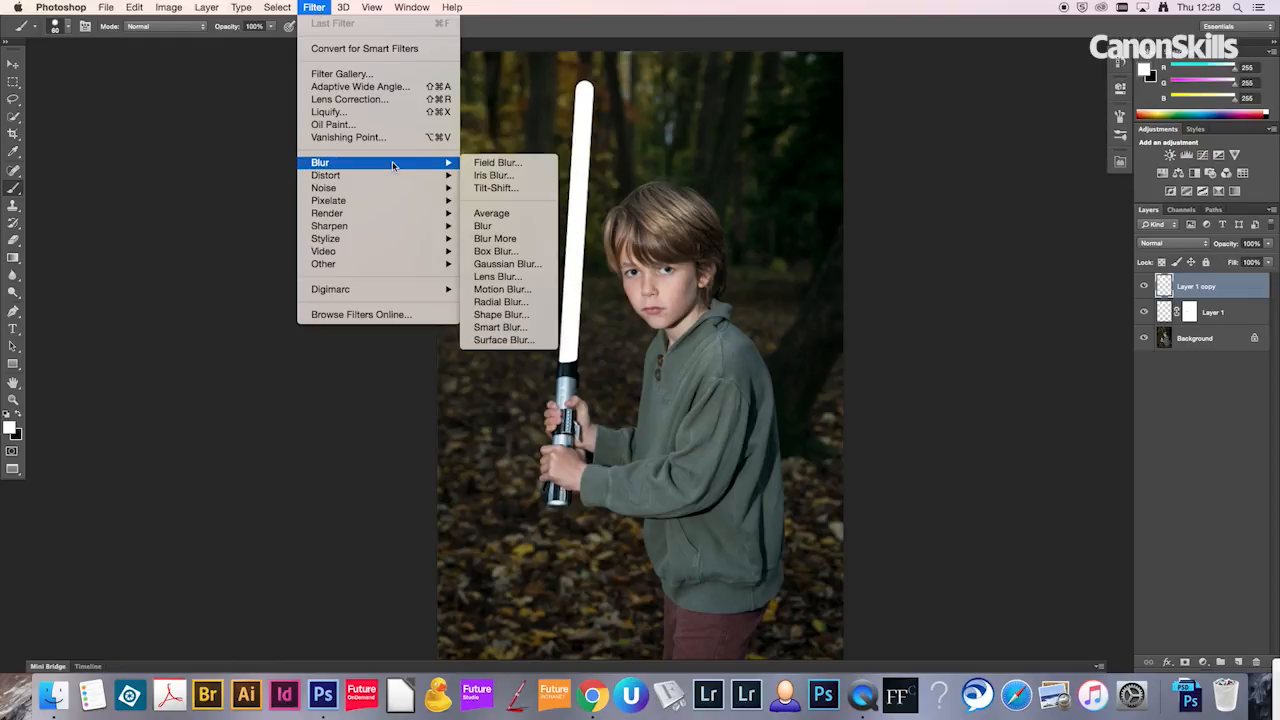
pyautogui.click(507, 265)
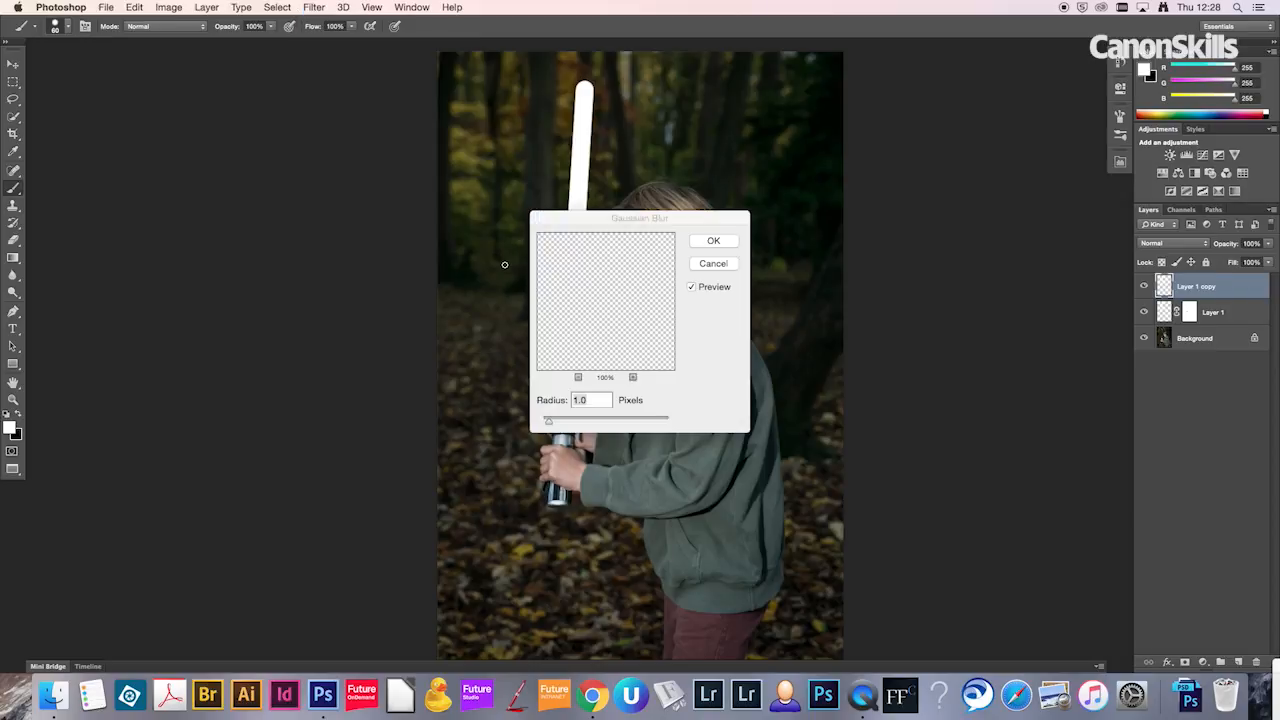
pyautogui.moveTo(584, 221); pyautogui.dragTo(816, 197)
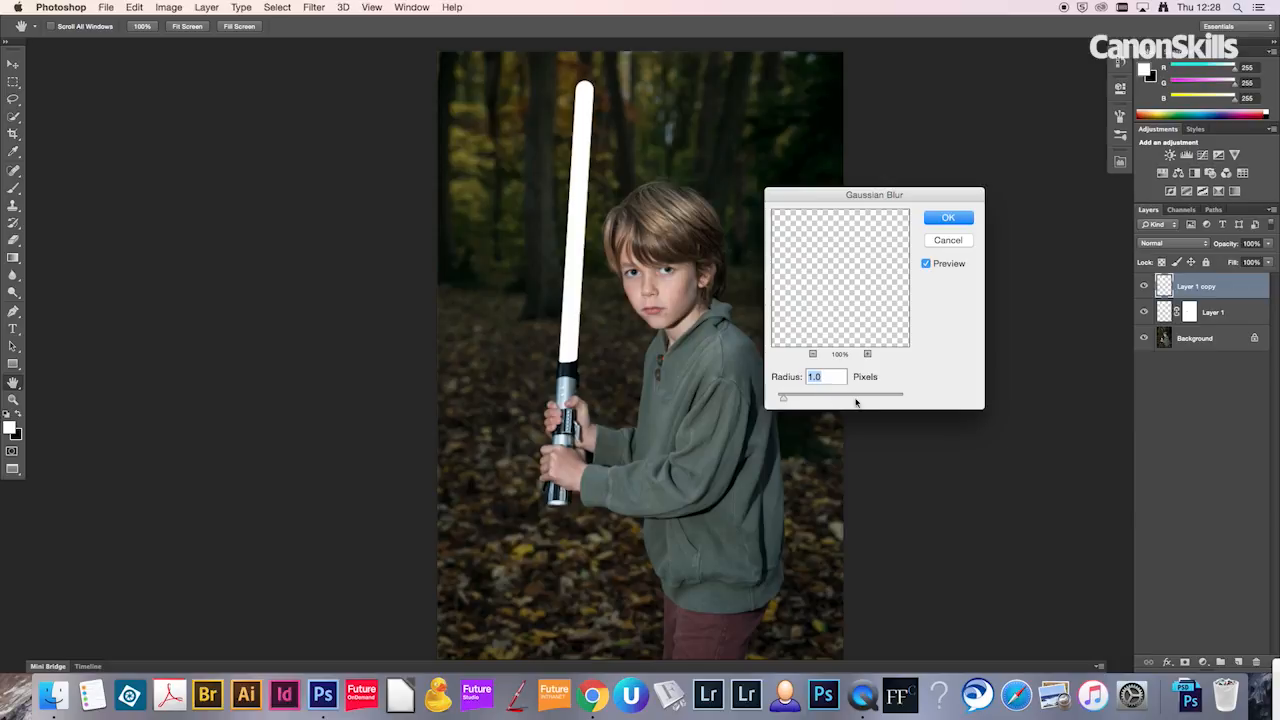
pyautogui.moveTo(851, 397); pyautogui.dragTo(855, 398)
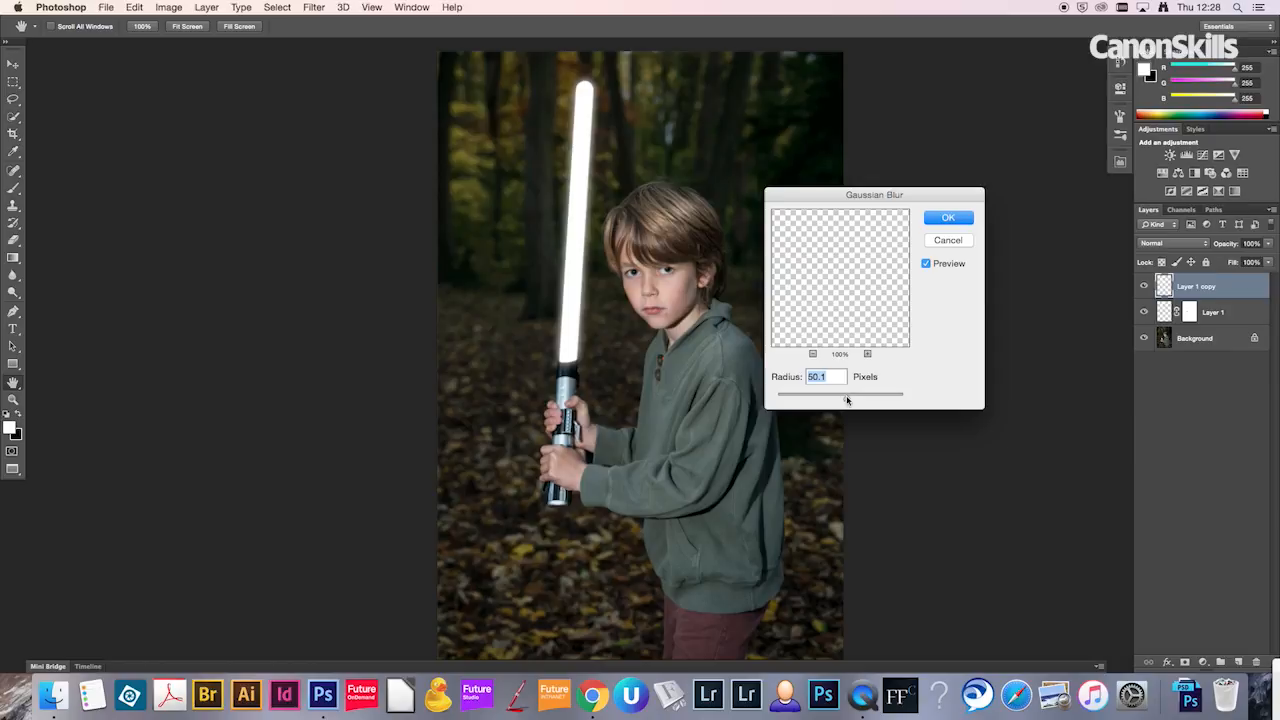
pyautogui.write('75')
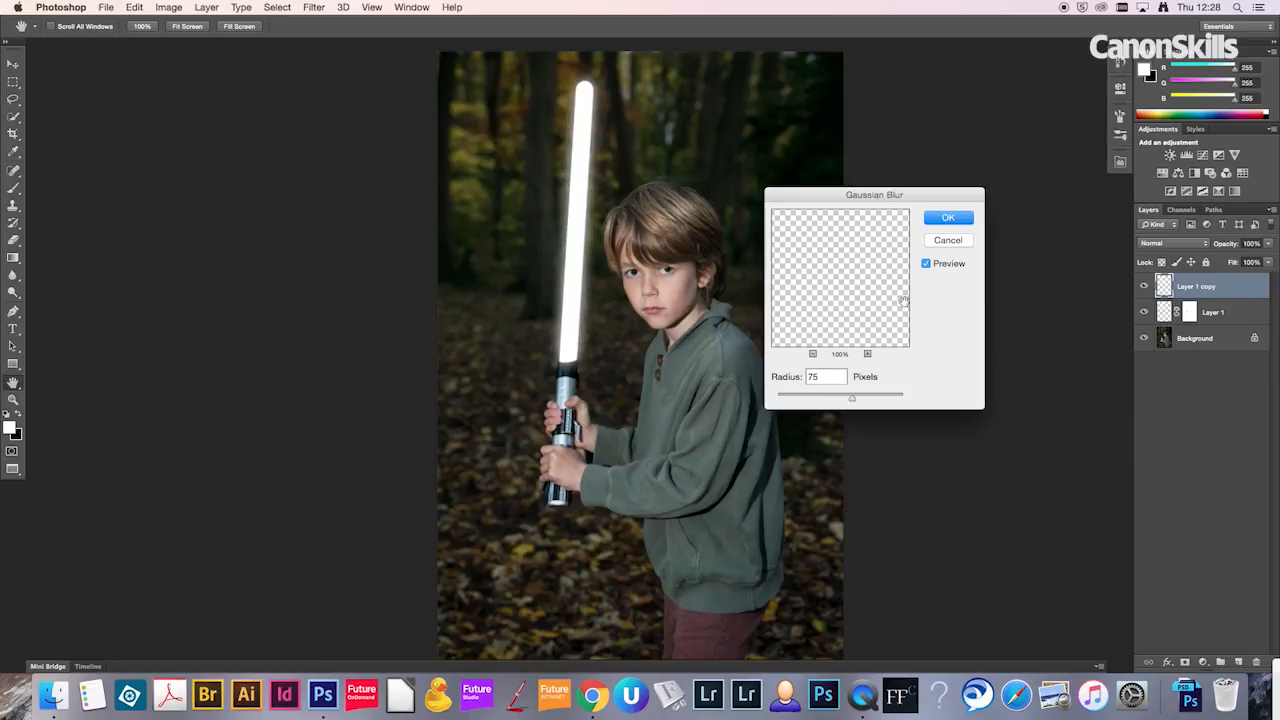
pyautogui.click(949, 219)
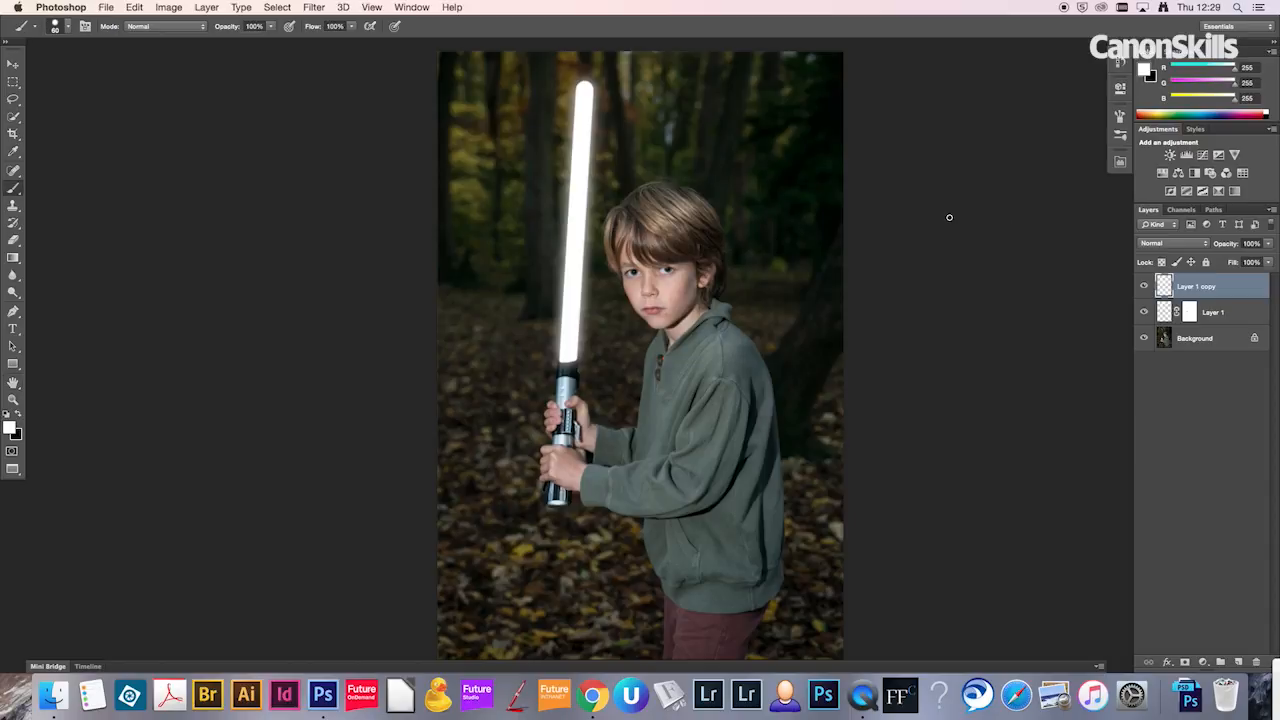
# Step: Duplicate the blurred blade layer three times to strengthen the glow
pyautogui.press('super+j')
pyautogui.press('super+j')
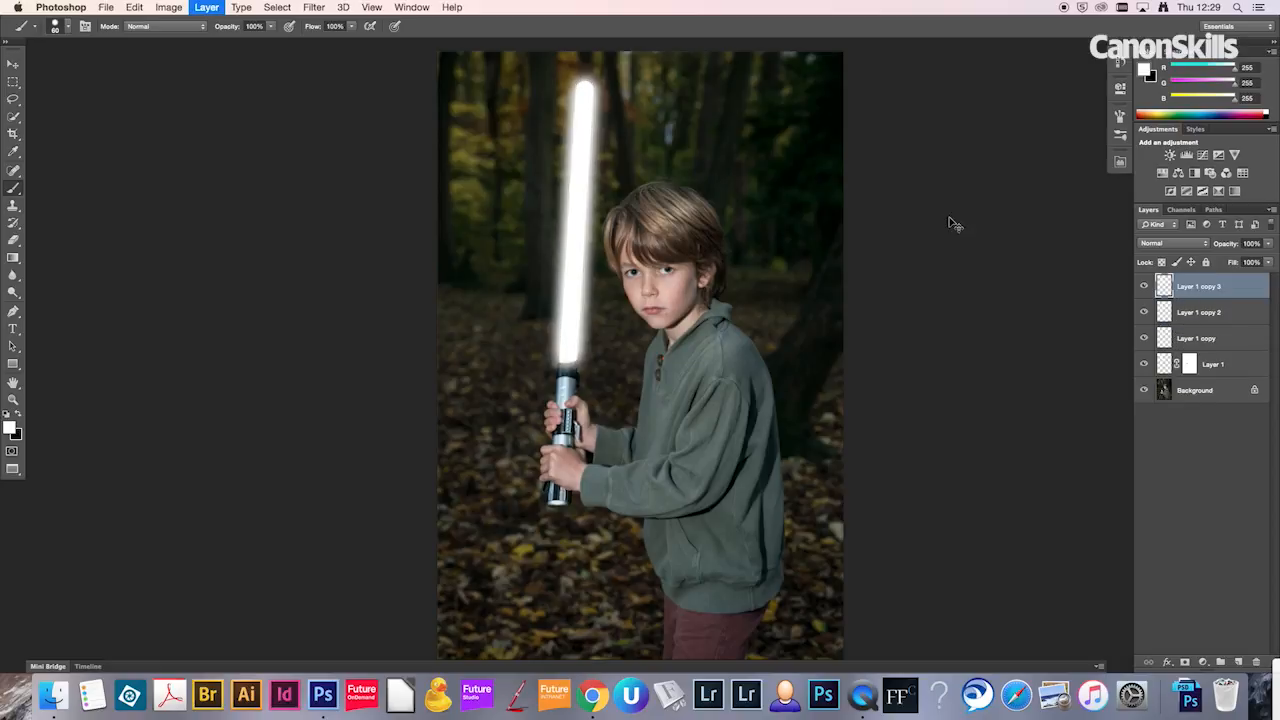
pyautogui.press('super+j')
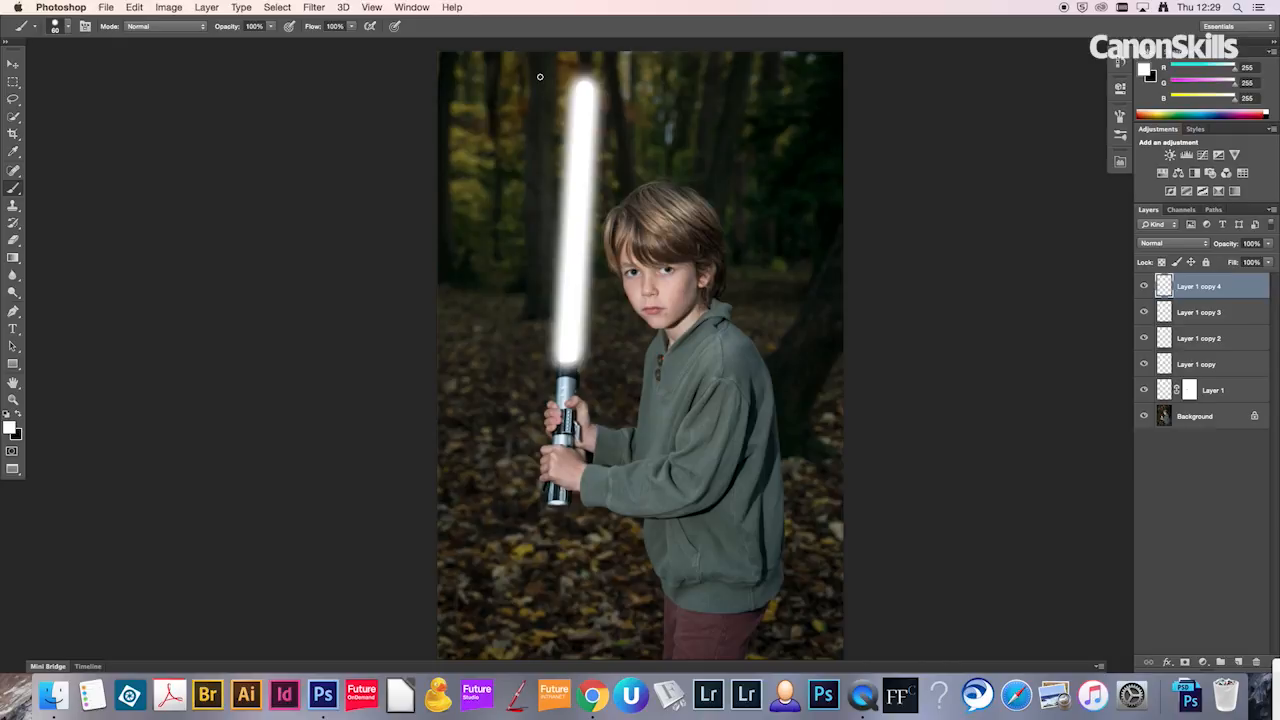
# Step: Group the four blurred blade layers and compare the image with the group hidden and shown
pyautogui.keyDown('shift'); pyautogui.click(1235, 367); pyautogui.keyUp('shift')
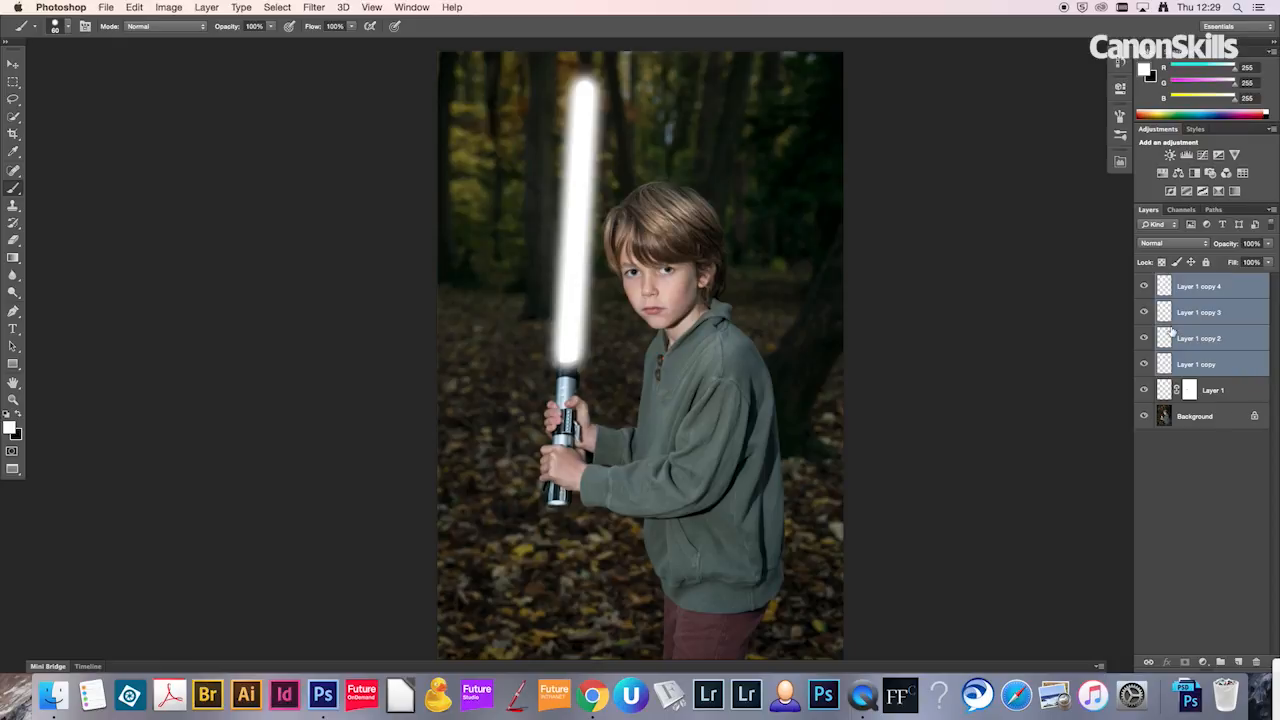
pyautogui.press('super+g')
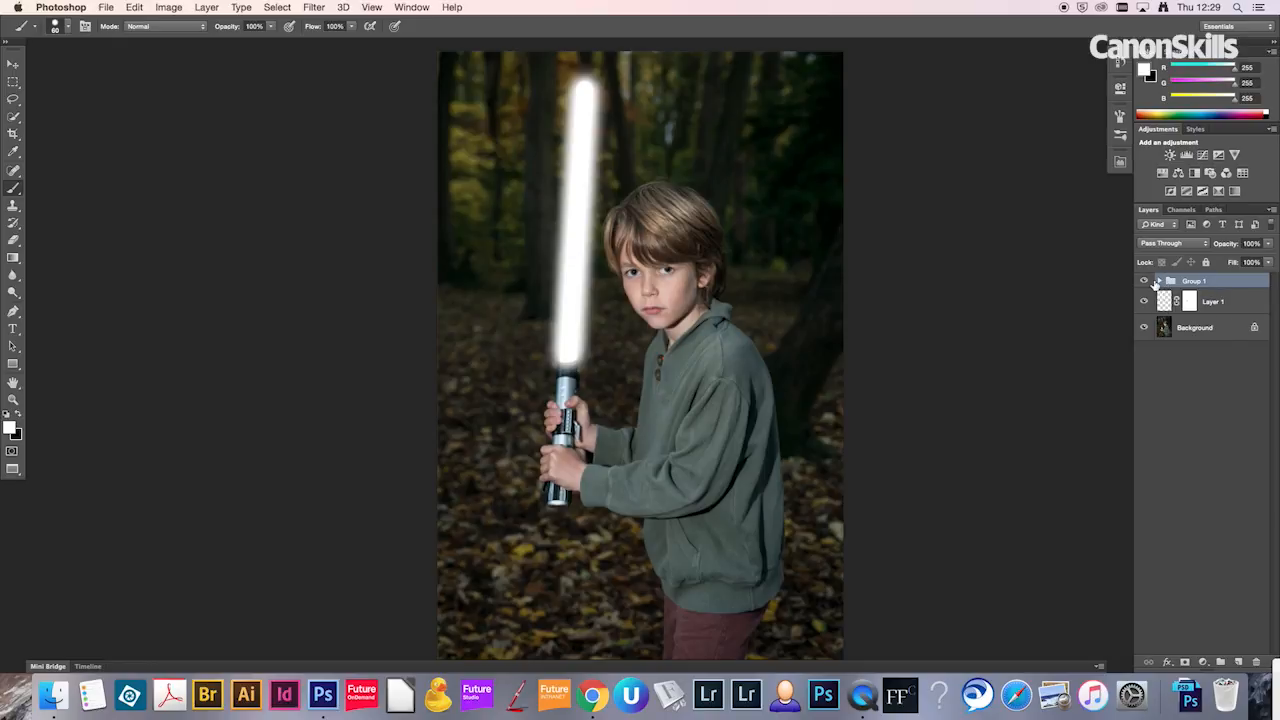
pyautogui.click(1145, 281)
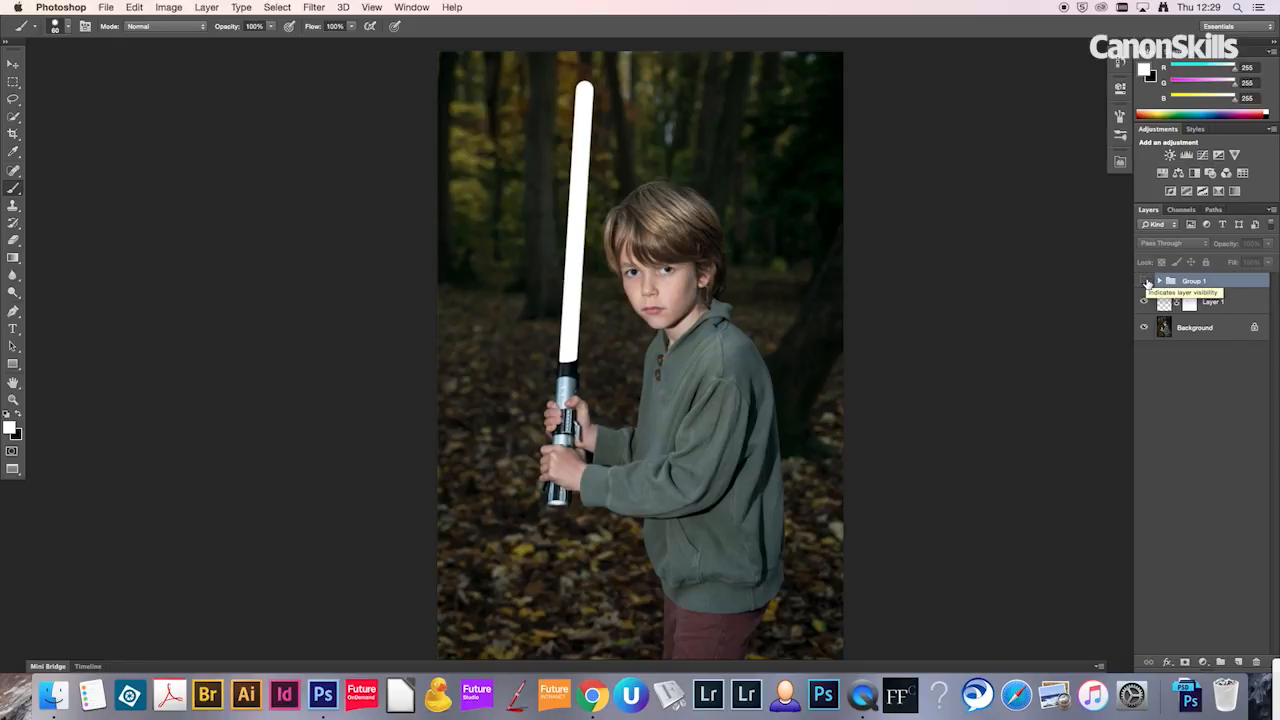
pyautogui.click(1145, 281)
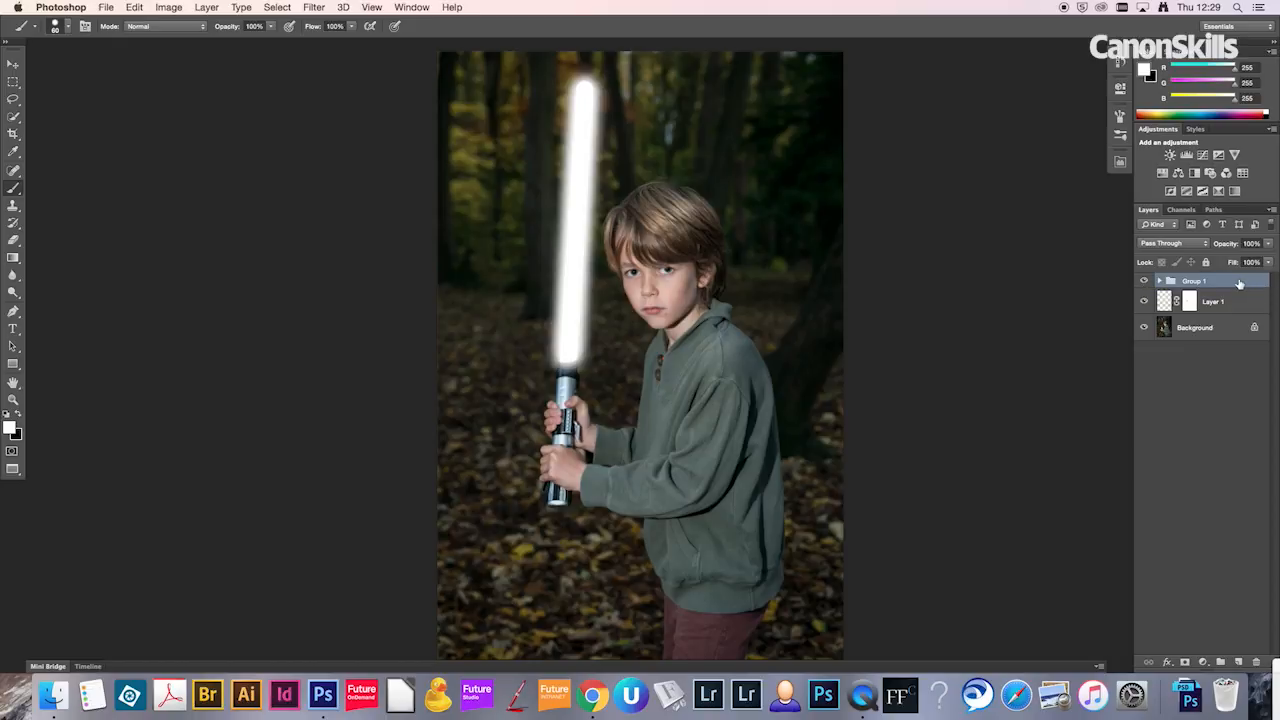
# Step: Move the sharp masked blade layer above the glow group and check its effect by toggling its visibility
pyautogui.moveTo(1230, 303); pyautogui.dragTo(1222, 277)
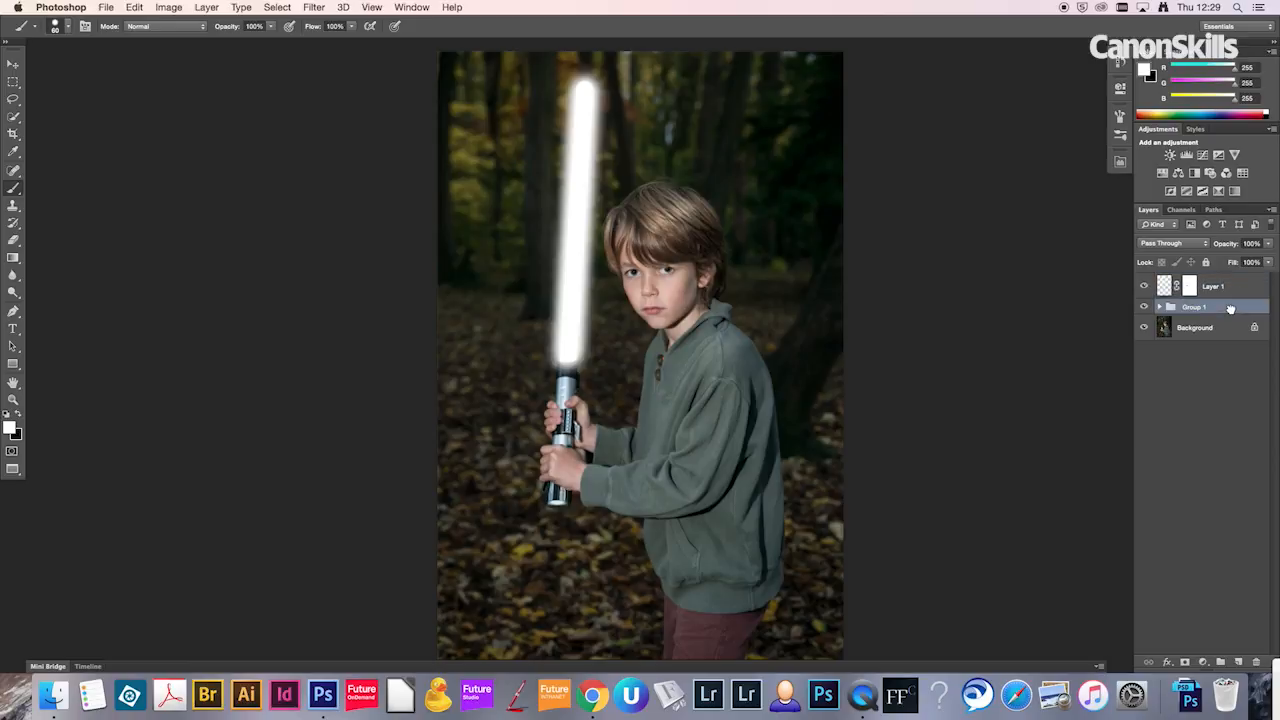
pyautogui.click(1145, 288)
pyautogui.click(1145, 288)
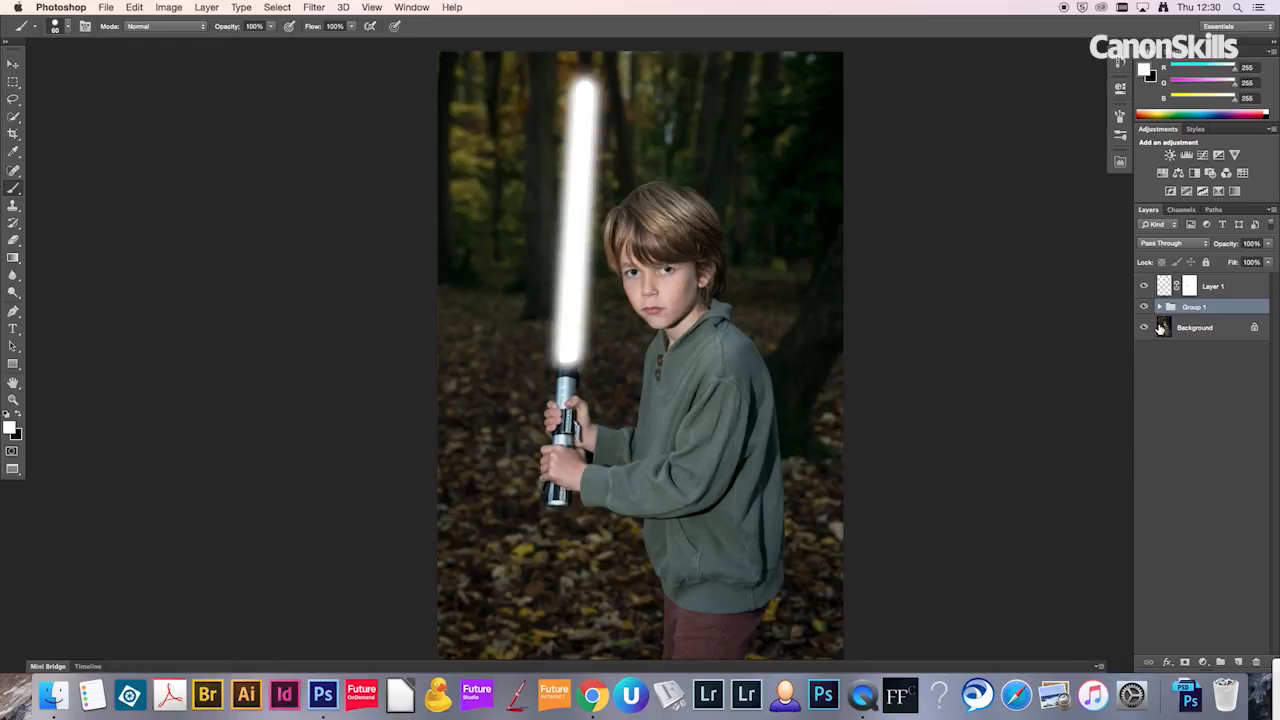
# Step: Add a Hue/Saturation adjustment layer directly above the glow group and turn on Colorize
pyautogui.click(1203, 663)
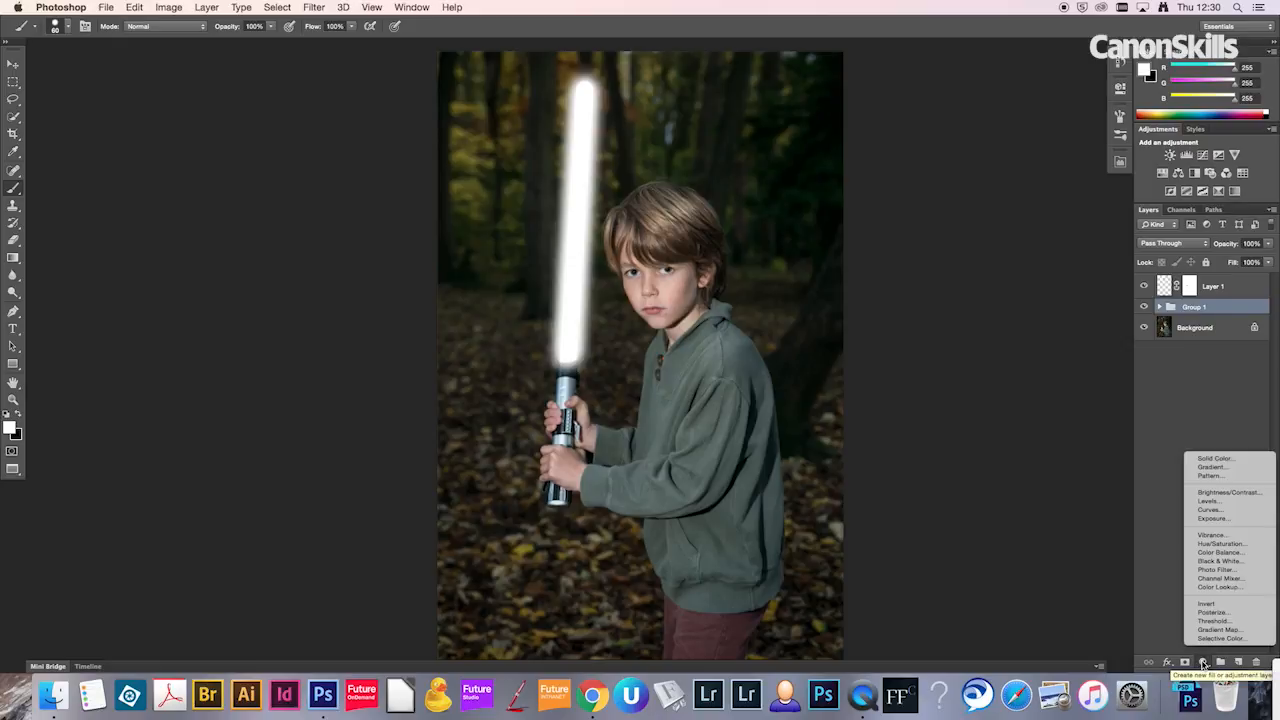
pyautogui.click(1232, 549)
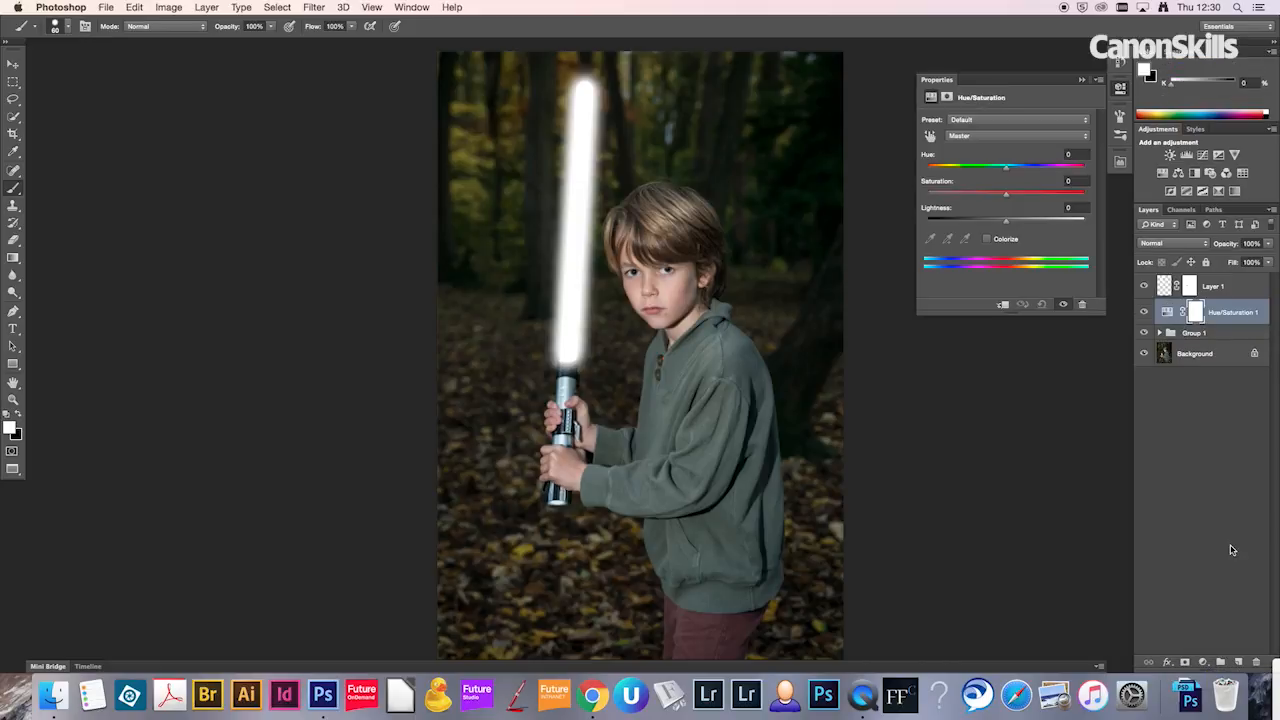
pyautogui.click(987, 240)
pyautogui.click(1049, 196)
pyautogui.press('super+z')
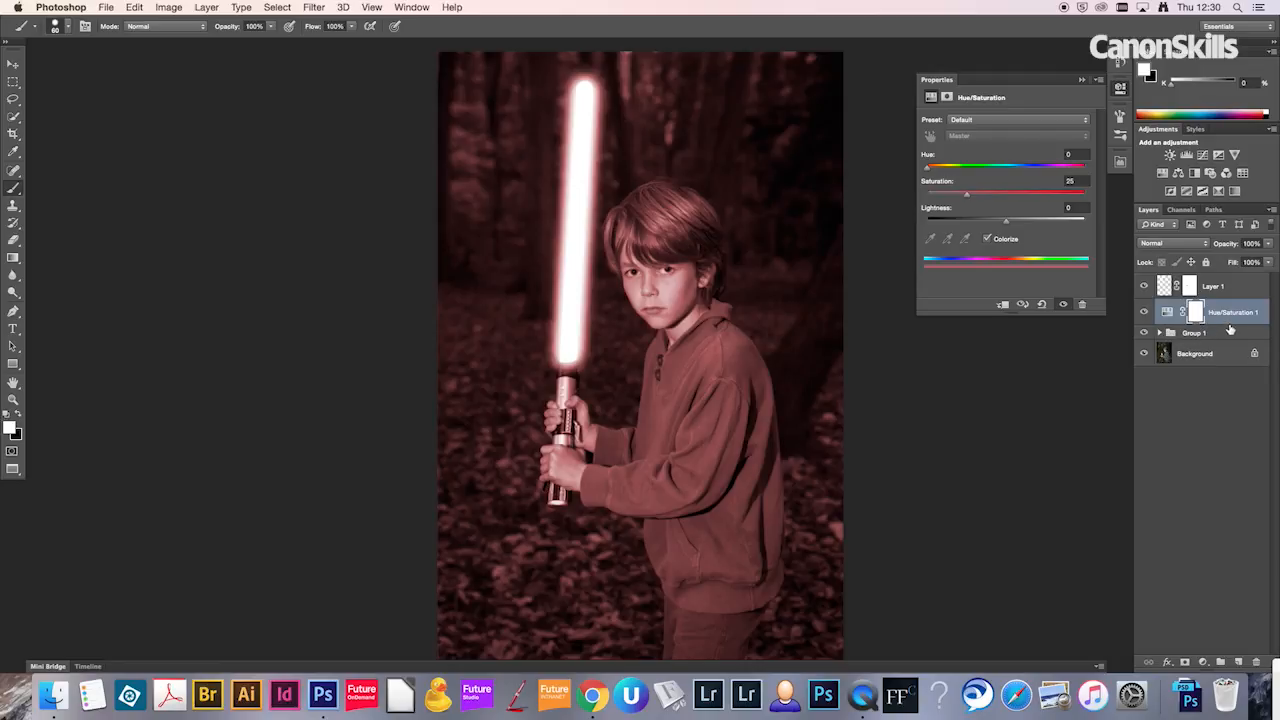
# Step: Clip the Hue/Saturation adjustment layer to the glow group so it colours only the glow
pyautogui.moveTo(1206, 329); pyautogui.dragTo(1207, 320)
pyautogui.moveTo(1211, 330); pyautogui.dragTo(1211, 321)
pyautogui.keyDown('alt'); pyautogui.click(1212, 320); pyautogui.keyUp('alt')
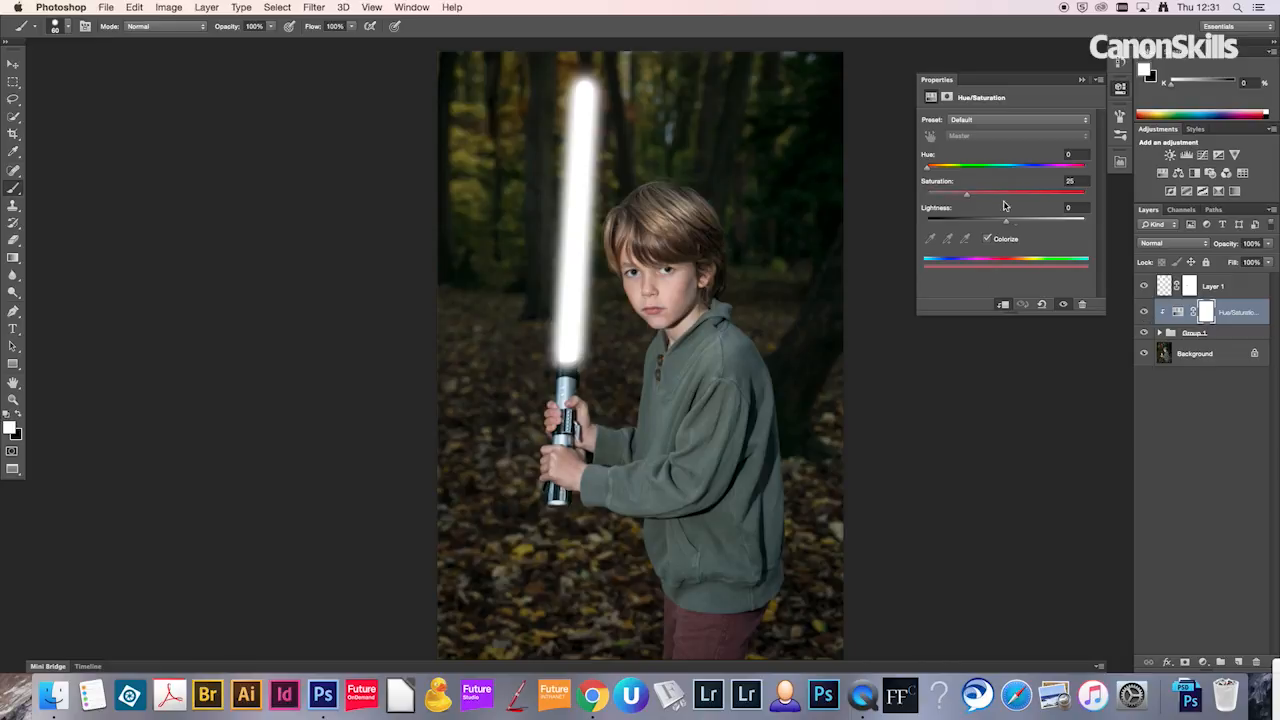
# Step: Set the glow's Hue/Saturation adjustment to saturation 100 and lightness -35
pyautogui.moveTo(1006, 221); pyautogui.dragTo(990, 226)
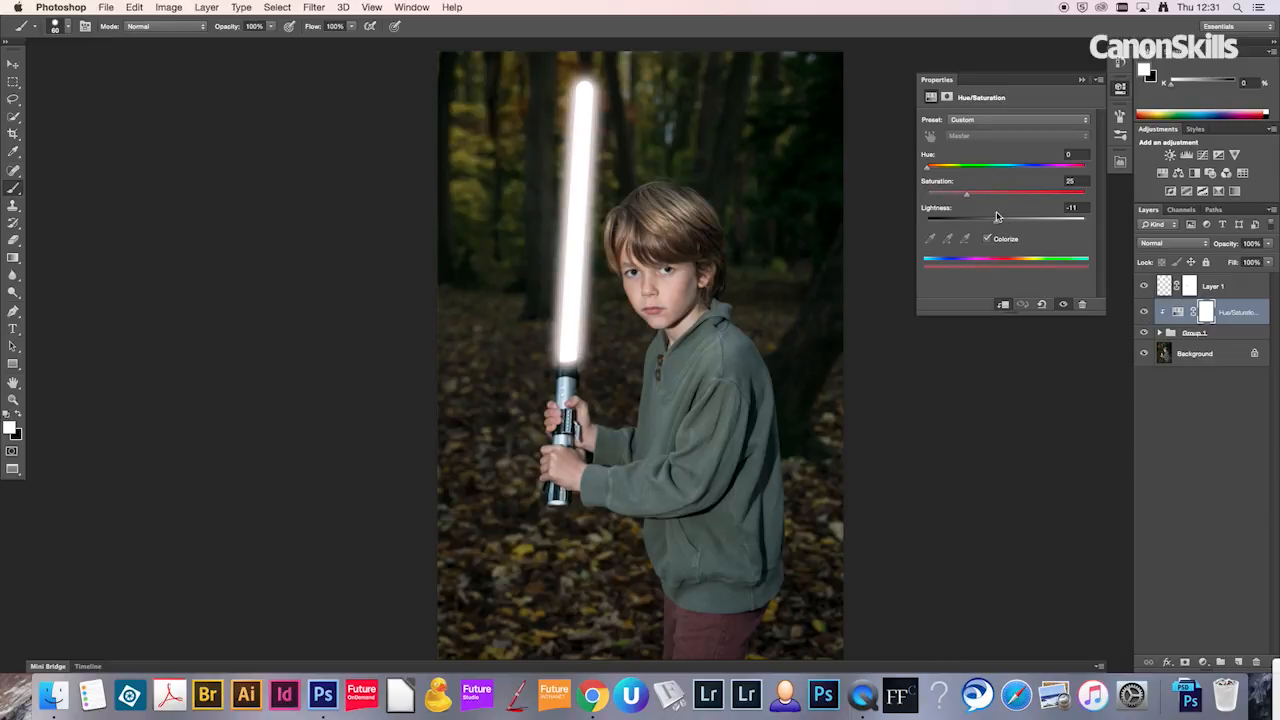
pyautogui.moveTo(1080, 197); pyautogui.dragTo(1103, 204)
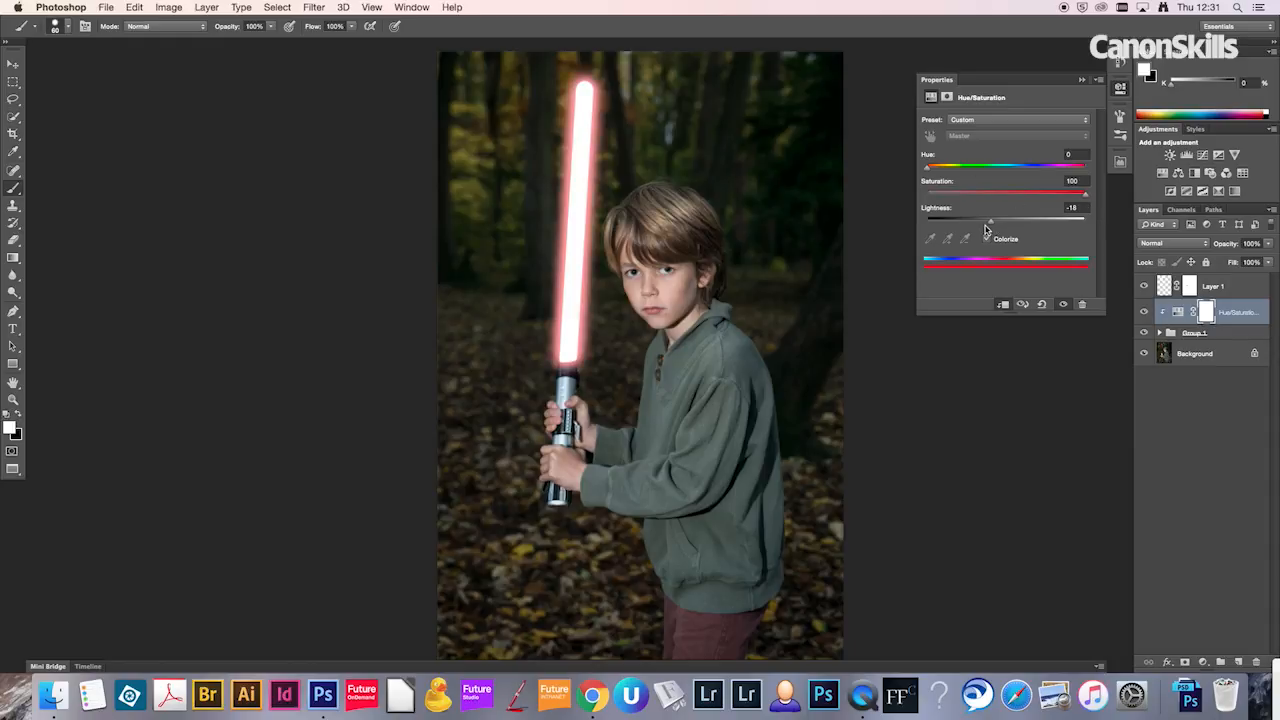
pyautogui.moveTo(987, 229); pyautogui.dragTo(985, 229)
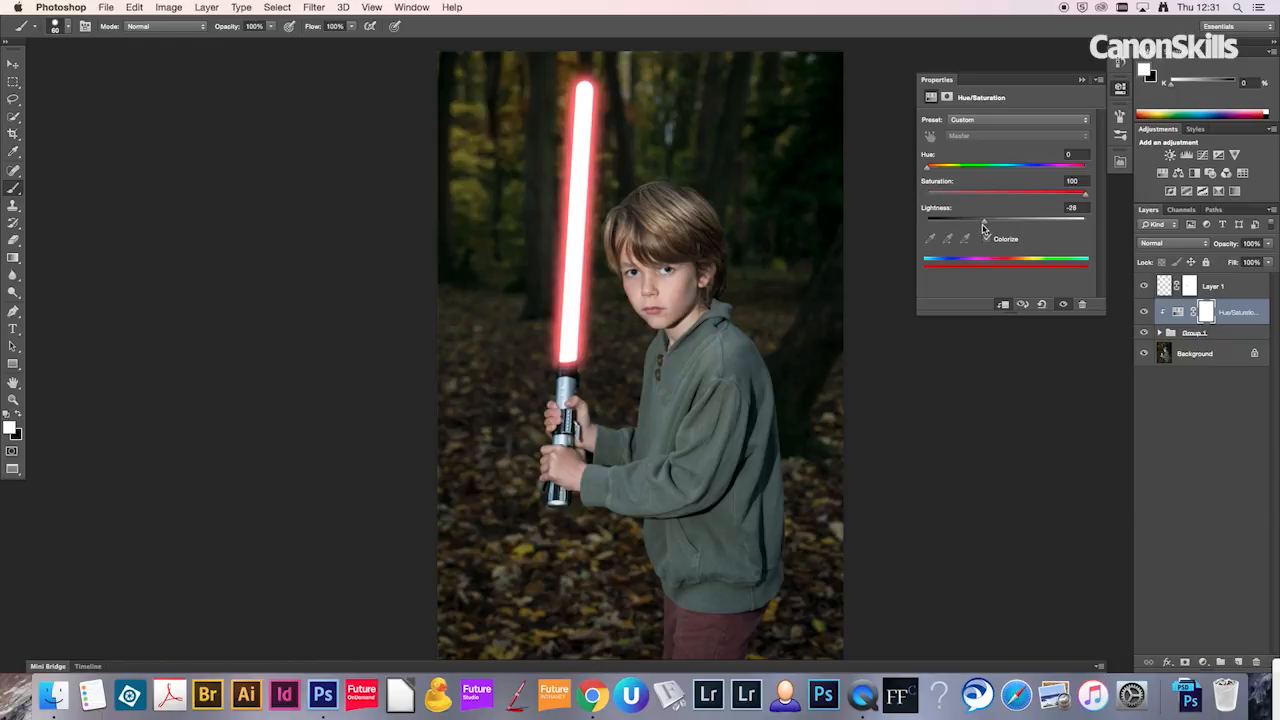
pyautogui.moveTo(983, 228); pyautogui.dragTo(979, 228)
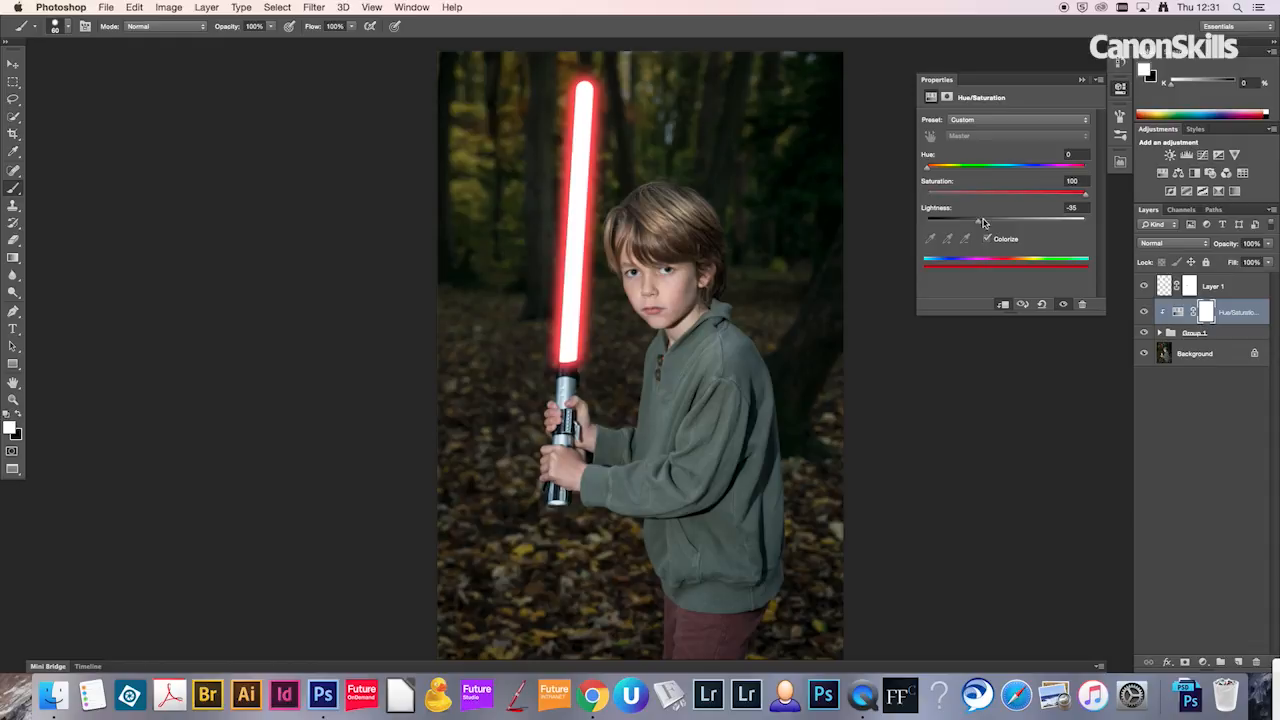
# Step: Try orange and magenta hues on the glow and return the hue to 0 for red
pyautogui.click(943, 172)
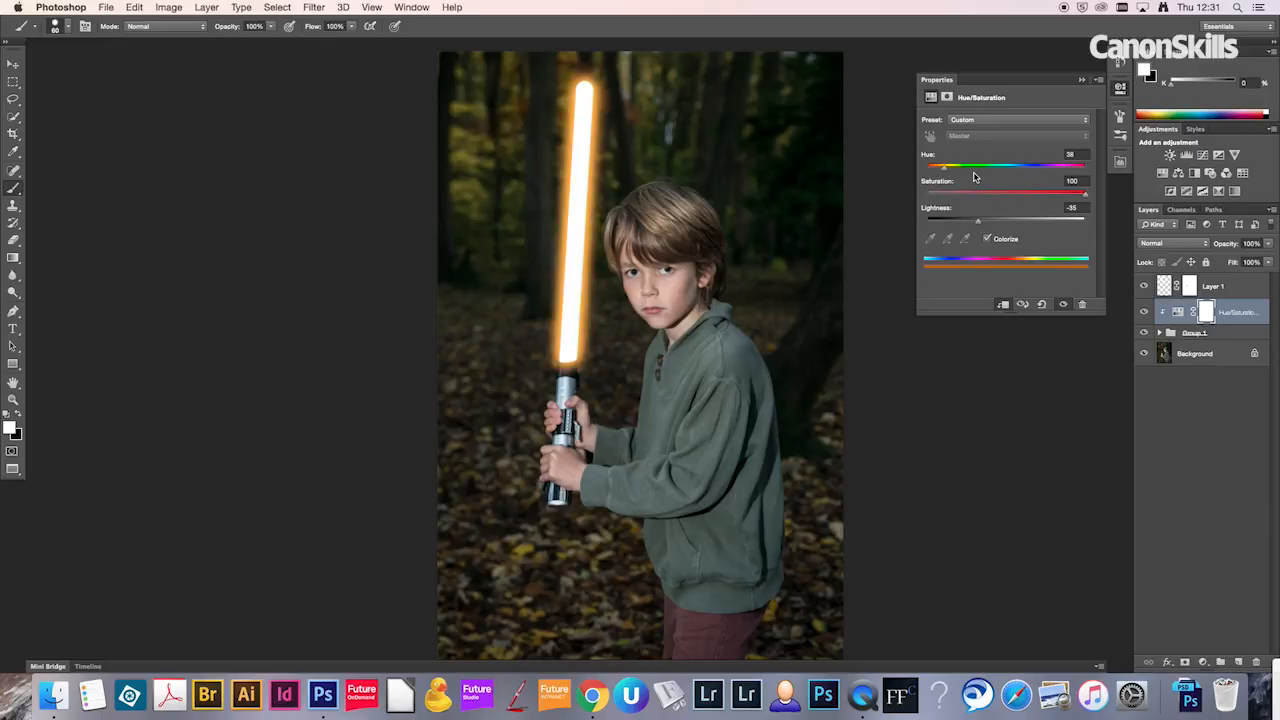
pyautogui.moveTo(979, 172); pyautogui.dragTo(1063, 175)
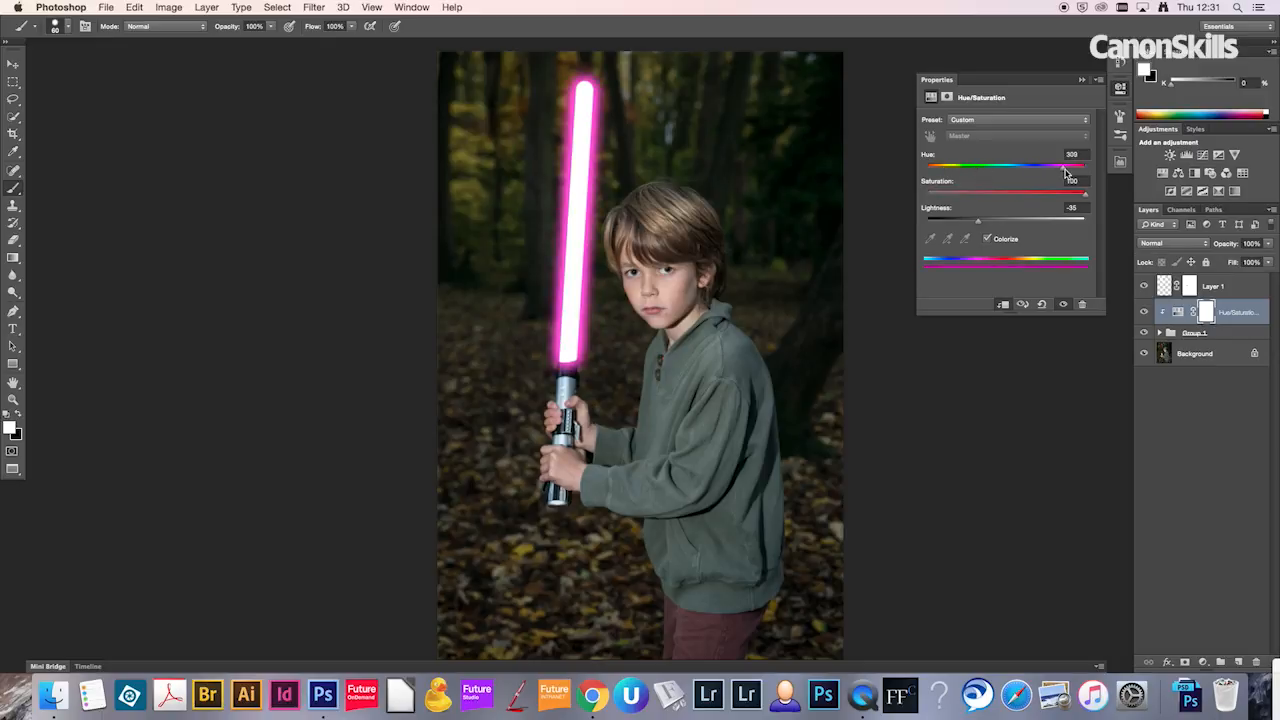
pyautogui.click(922, 172)
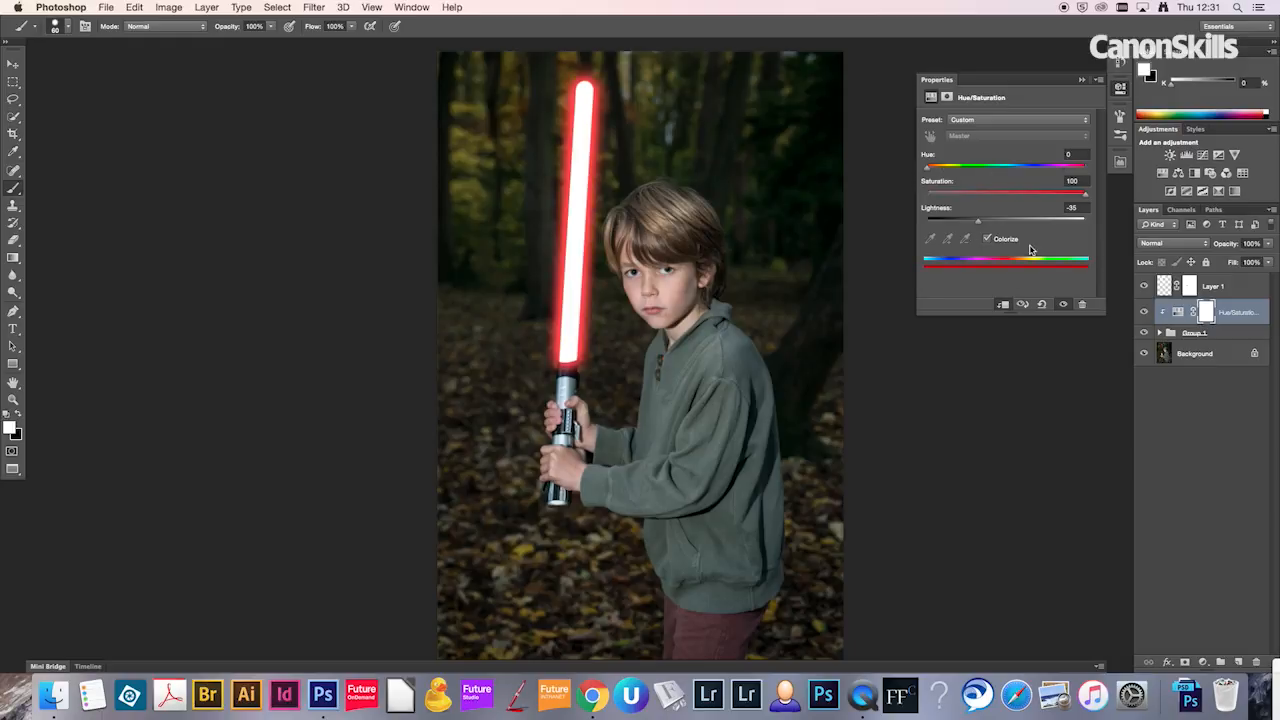
# Step: Add a new empty layer and place it directly above the Background, below the glow group
pyautogui.click(1120, 89)
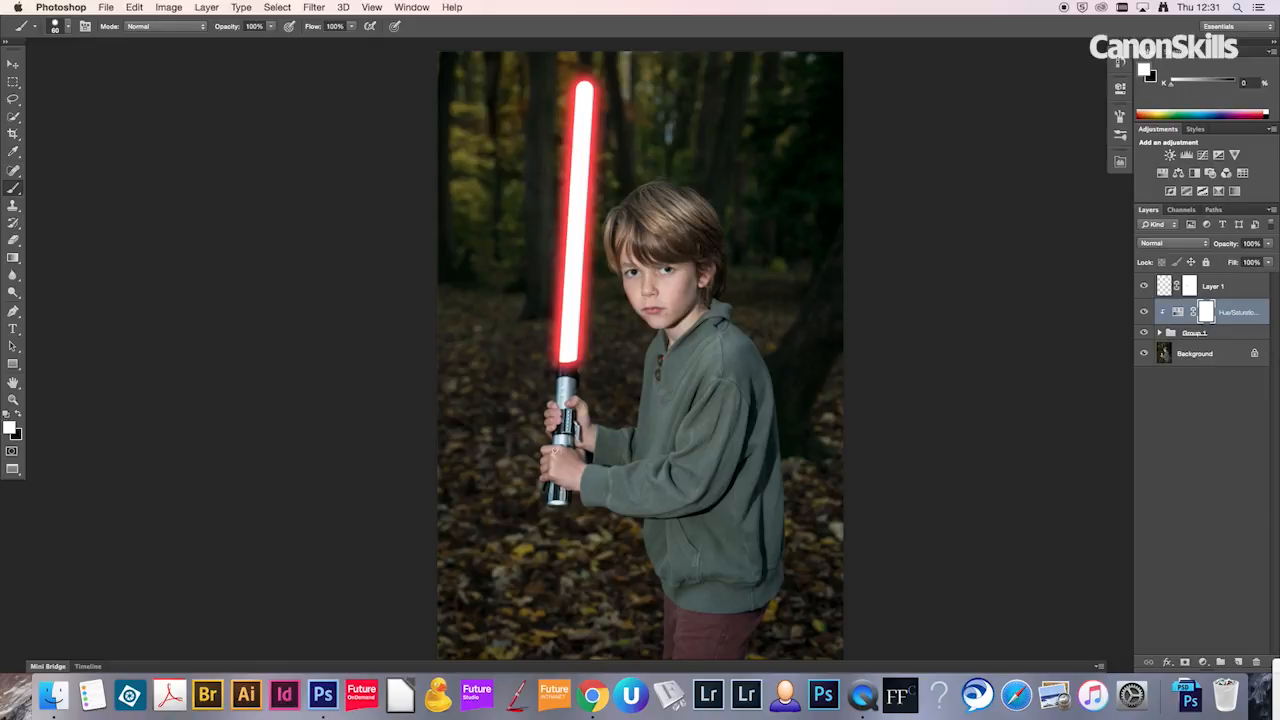
pyautogui.press('z')
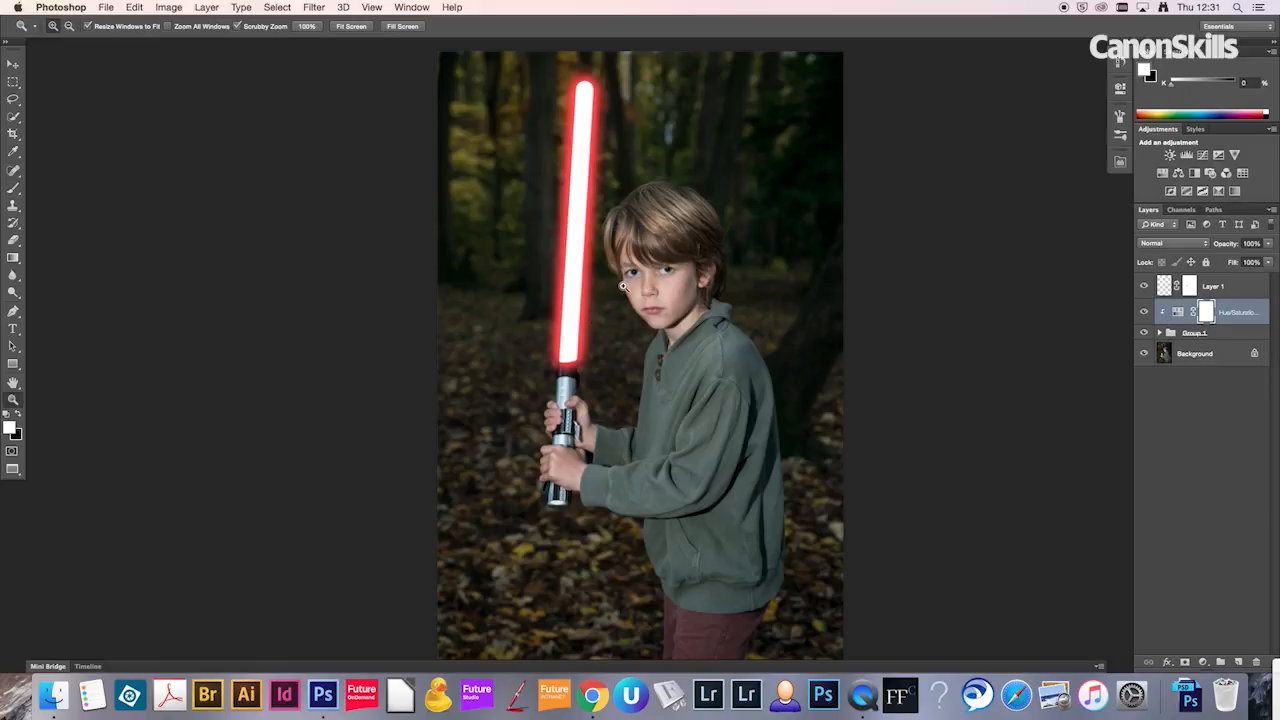
pyautogui.moveTo(622, 272); pyautogui.dragTo(676, 270)
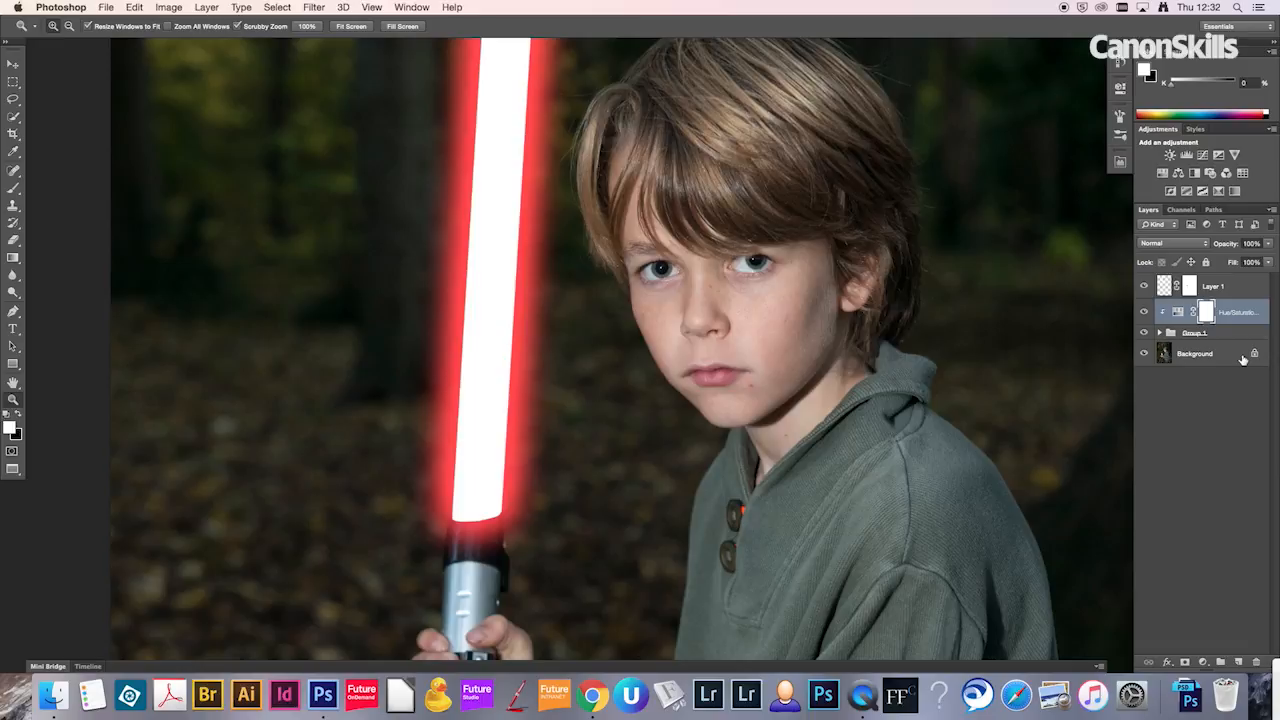
pyautogui.press('super+shift+n')
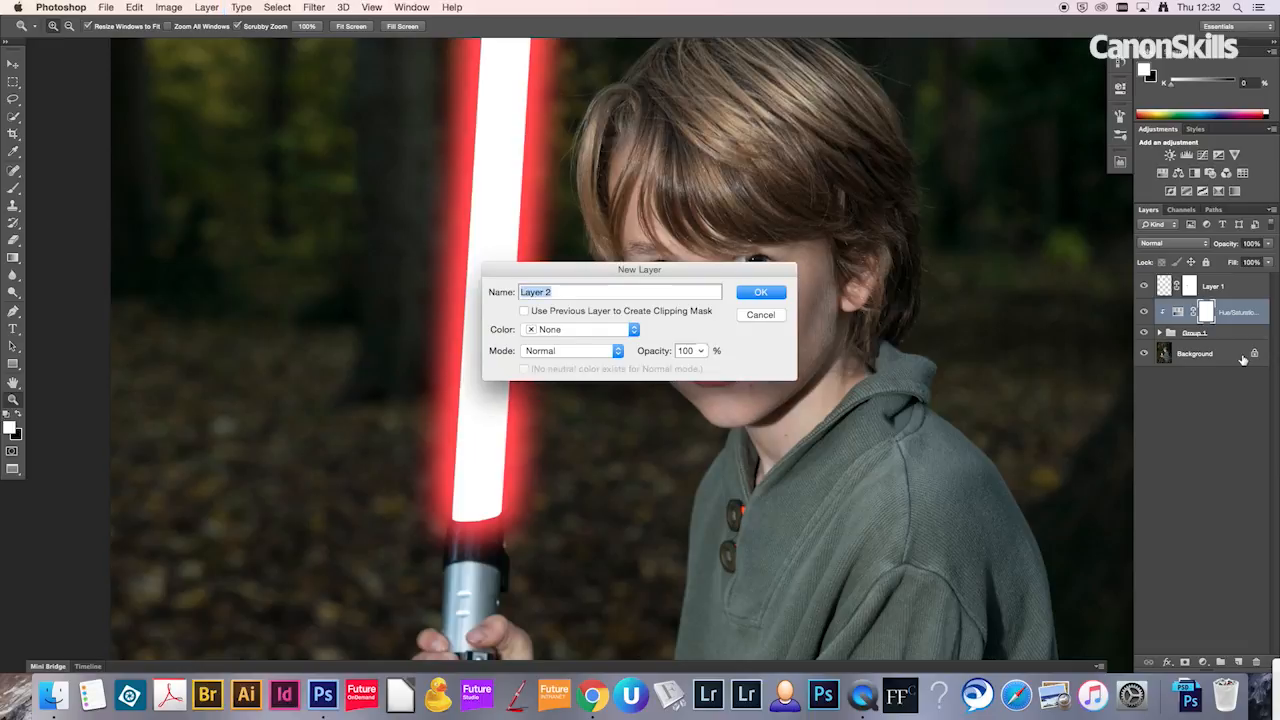
pyautogui.press('Return')
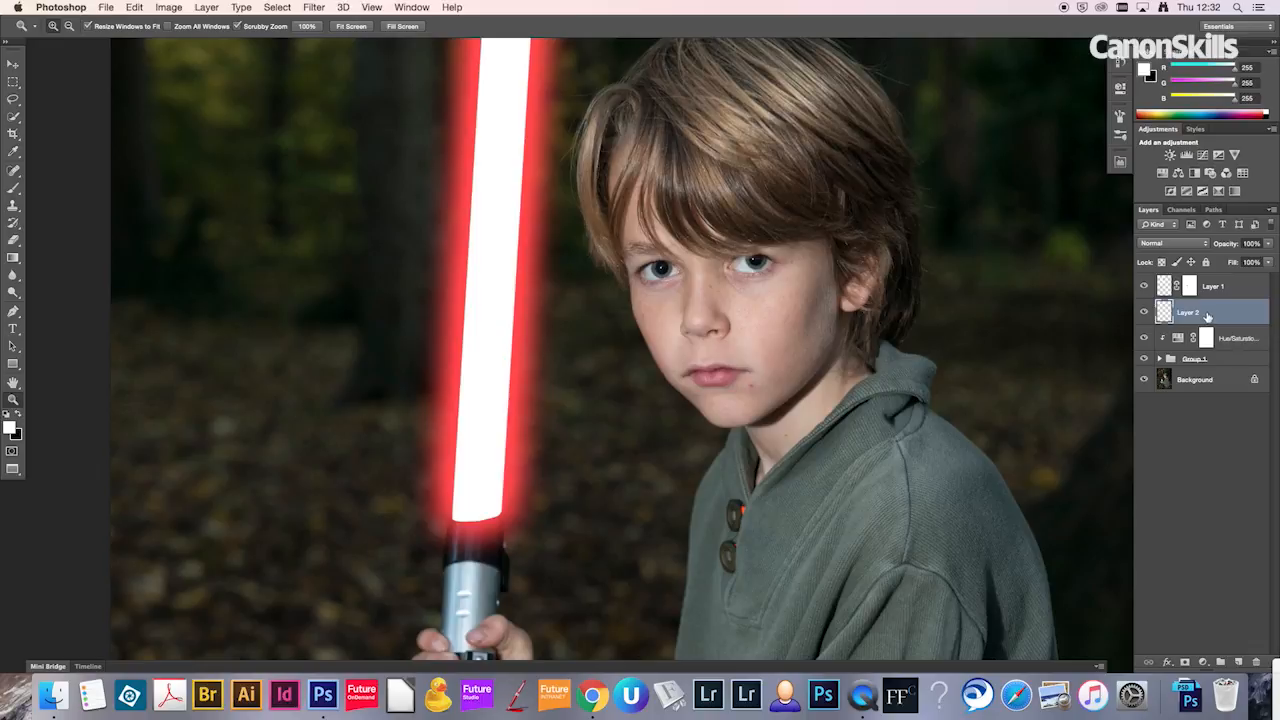
pyautogui.moveTo(1208, 366); pyautogui.dragTo(1214, 364)
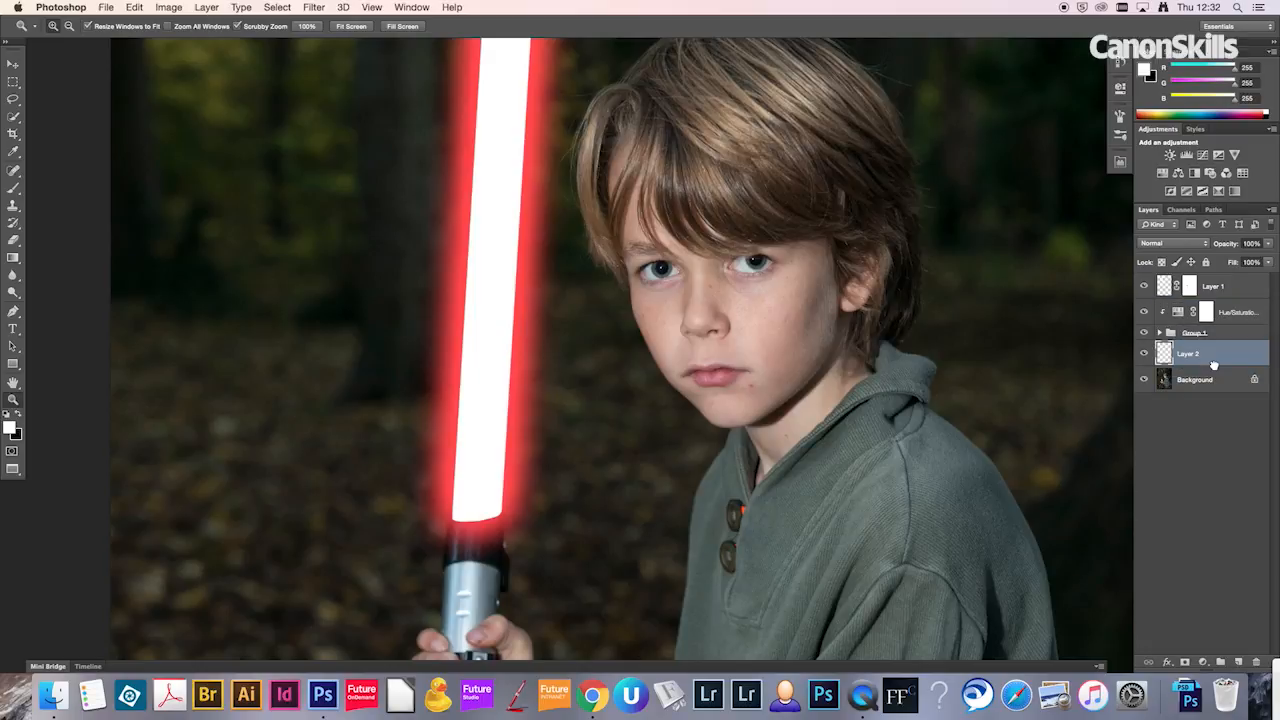
# Step: Set the foreground colour to a bright red matching the blade's glow, ready for painting with the Brush
pyautogui.press('b')
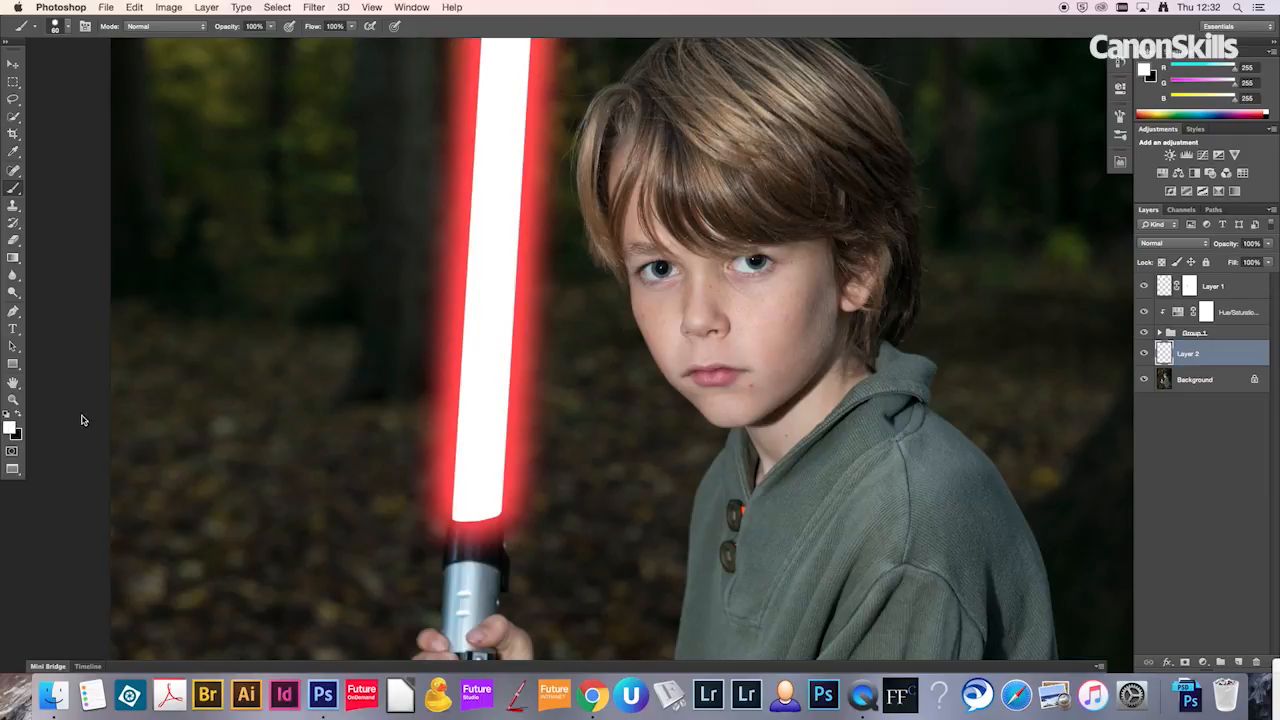
pyautogui.click(12, 427)
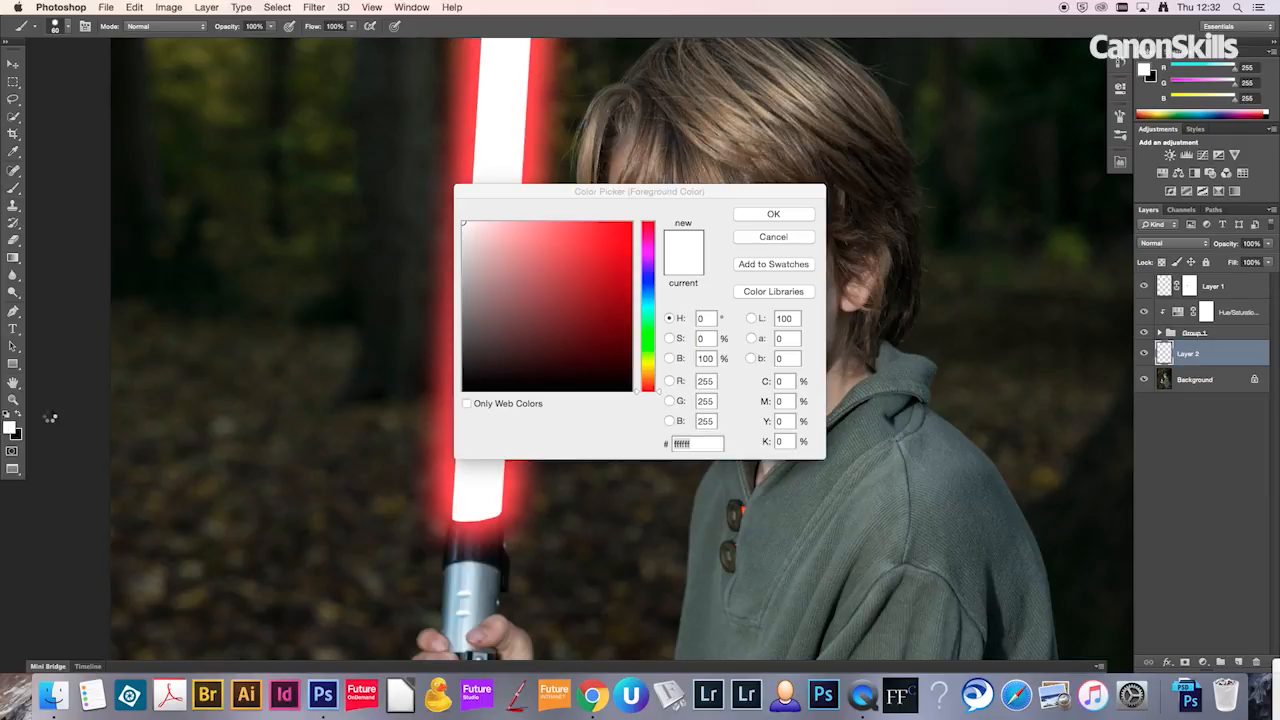
pyautogui.click(600, 239)
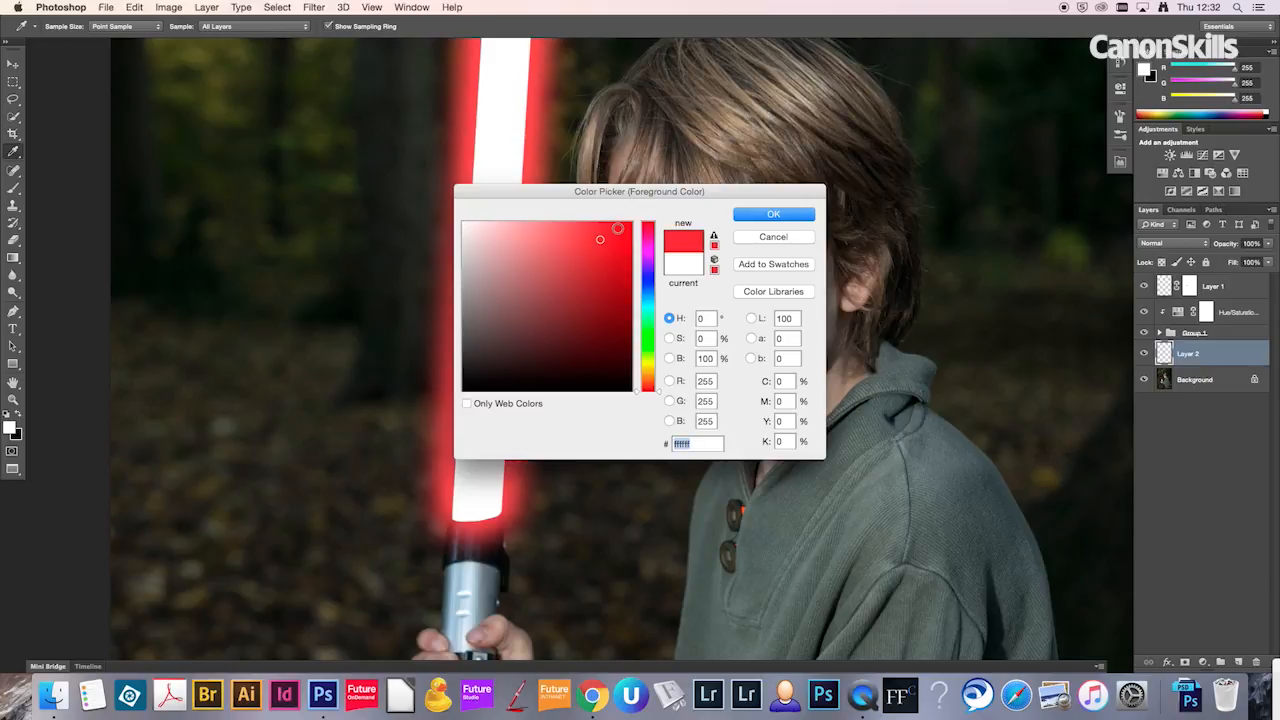
pyautogui.click(773, 213)
pyautogui.press('b')
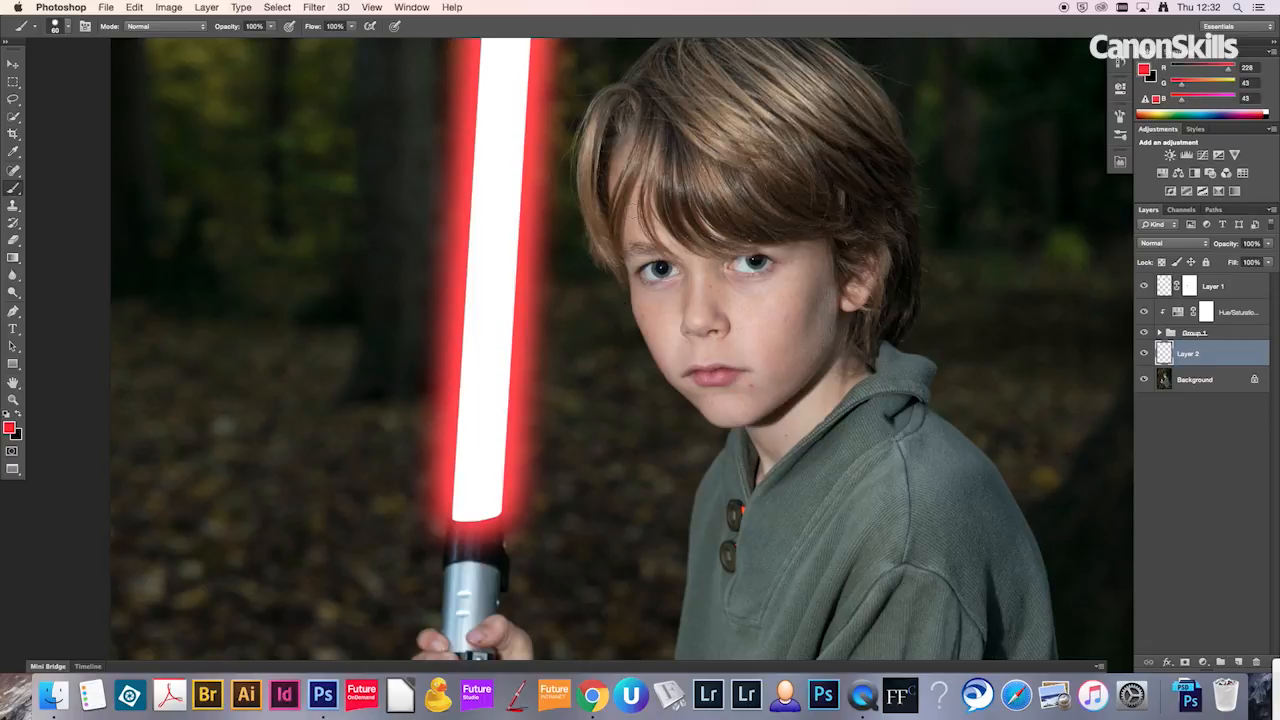
# Step: Set the Brush to a size of 135 px and a soft hardness of about 20% for painting around the boy's head
pyautogui.press('super+plus')
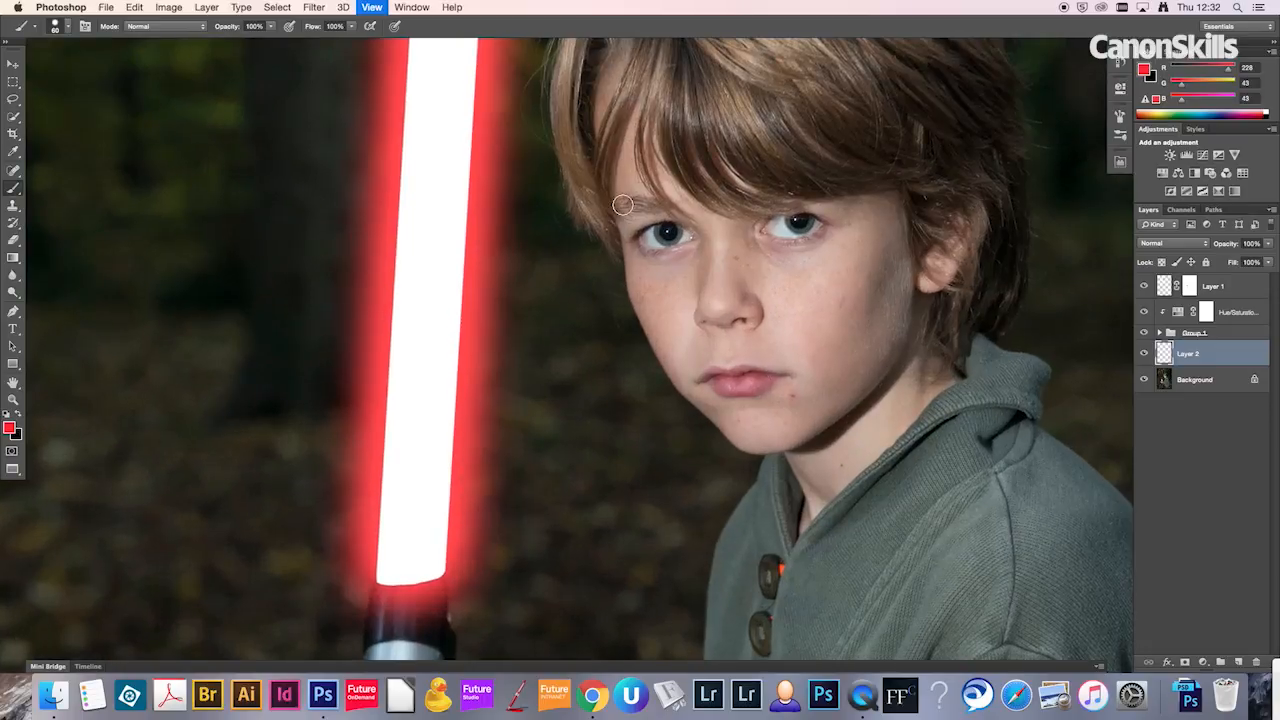
pyautogui.moveTo(647, 215); pyautogui.dragTo(630, 303)
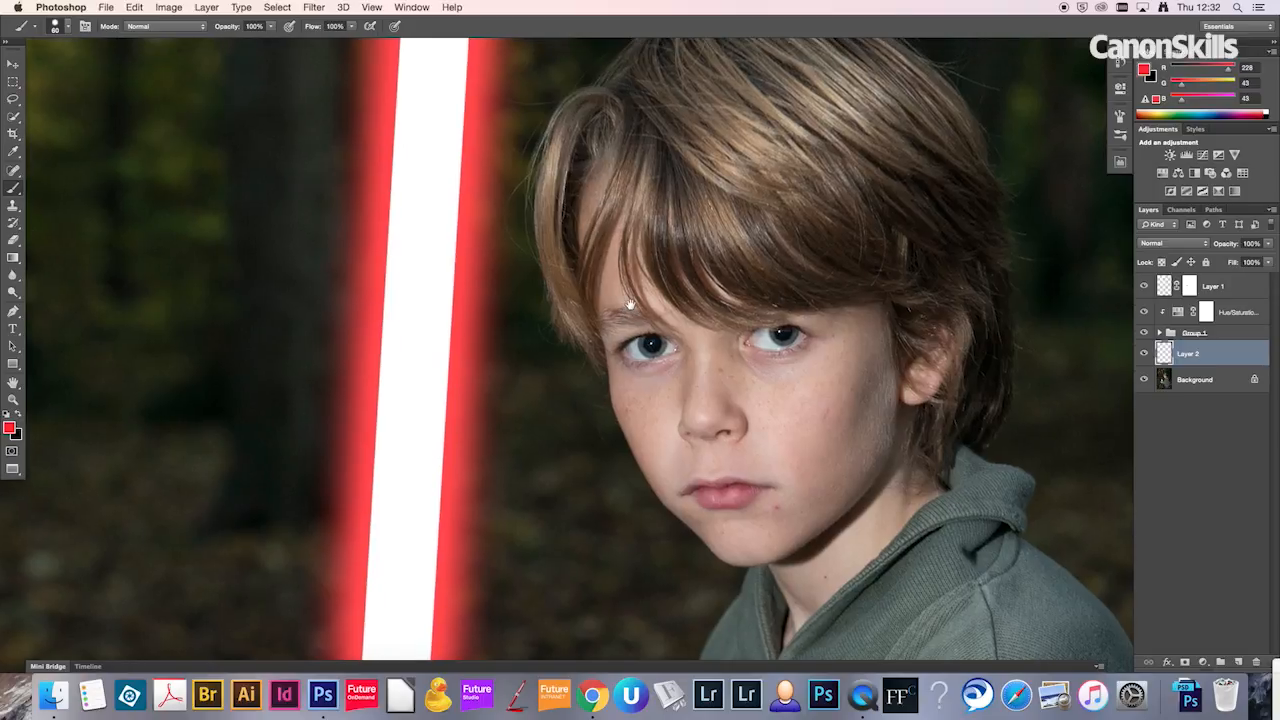
pyautogui.click(577, 278)
pyautogui.moveTo(593, 281); pyautogui.dragTo(589, 281)
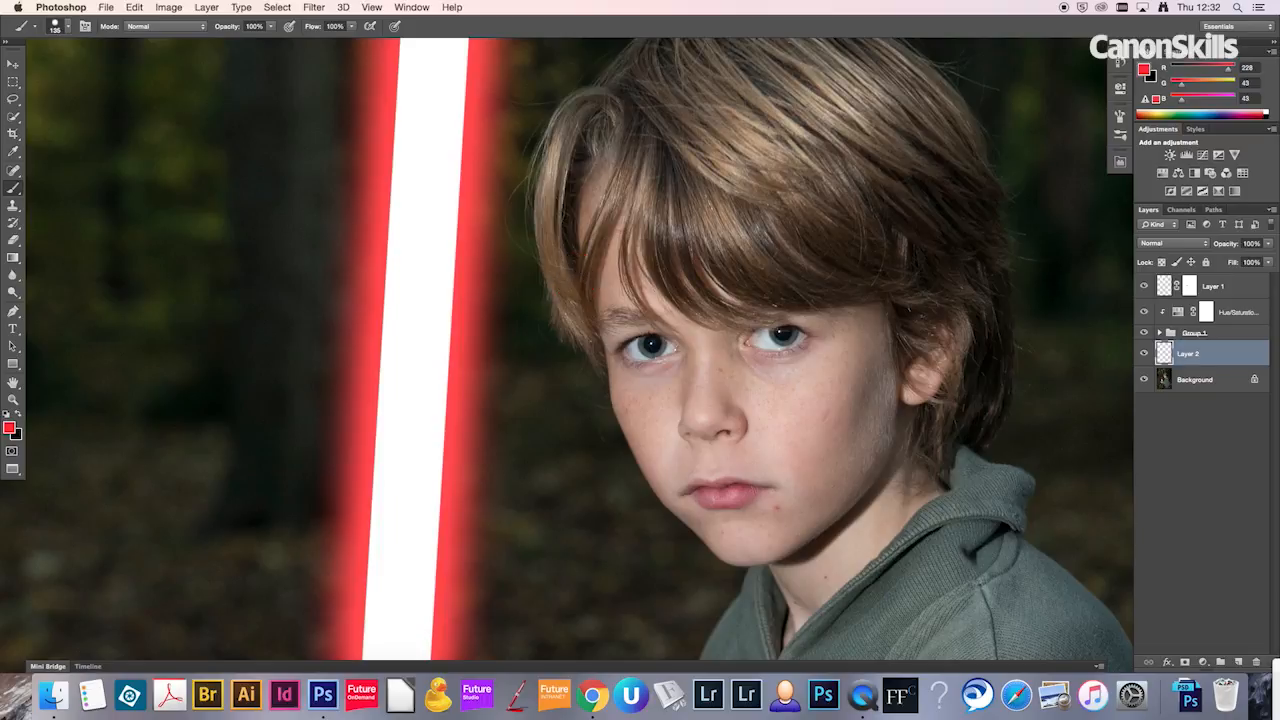
pyautogui.rightClick(565, 243)
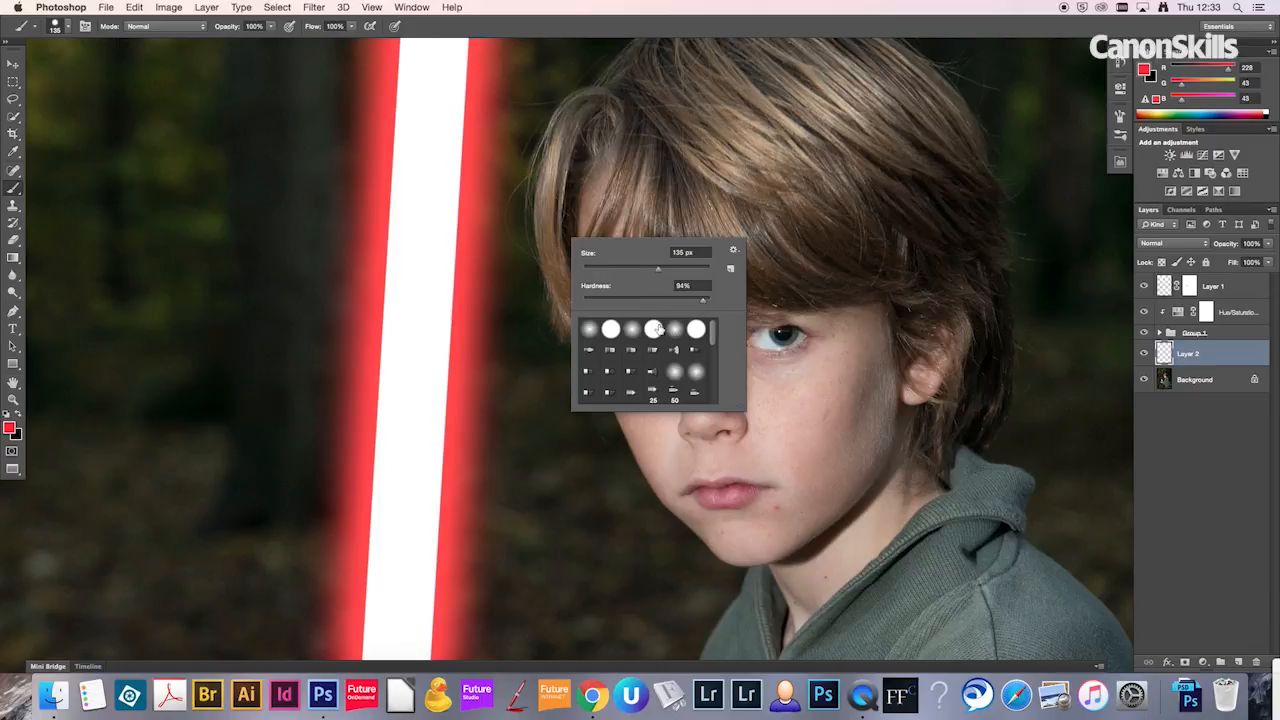
pyautogui.moveTo(703, 303); pyautogui.dragTo(671, 304)
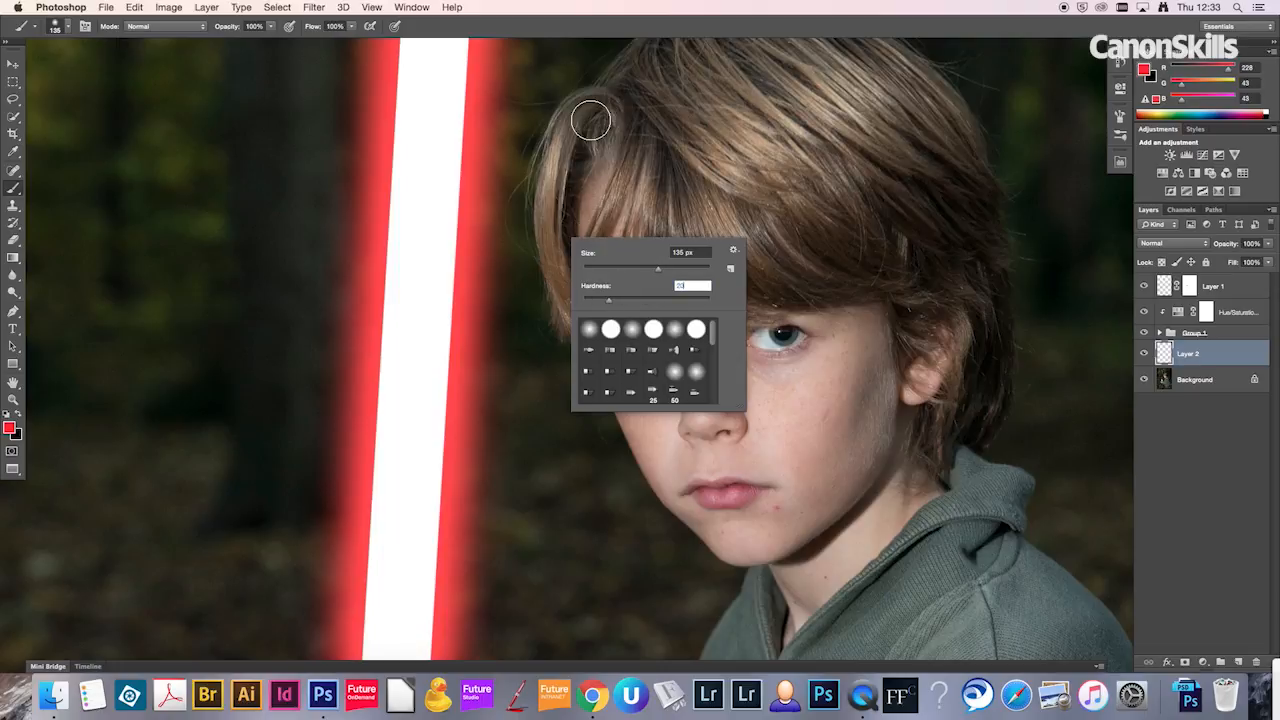
pyautogui.press('Return')
# Step: Paint solid red over the boy's fringe and the hair on the side facing the blade
pyautogui.moveTo(579, 135)
pyautogui.mouseDown()
pyautogui.moveTo(594, 110)
pyautogui.moveTo(585, 125)
pyautogui.mouseUp()
pyautogui.moveTo(554, 192)
pyautogui.mouseDown()
pyautogui.moveTo(549, 223)
pyautogui.moveTo(600, 342)
pyautogui.mouseUp()
pyautogui.moveTo(632, 115)
pyautogui.mouseDown()
pyautogui.moveTo(607, 262)
pyautogui.moveTo(633, 249)
pyautogui.moveTo(644, 263)
pyautogui.moveTo(591, 229)
pyautogui.mouseUp()
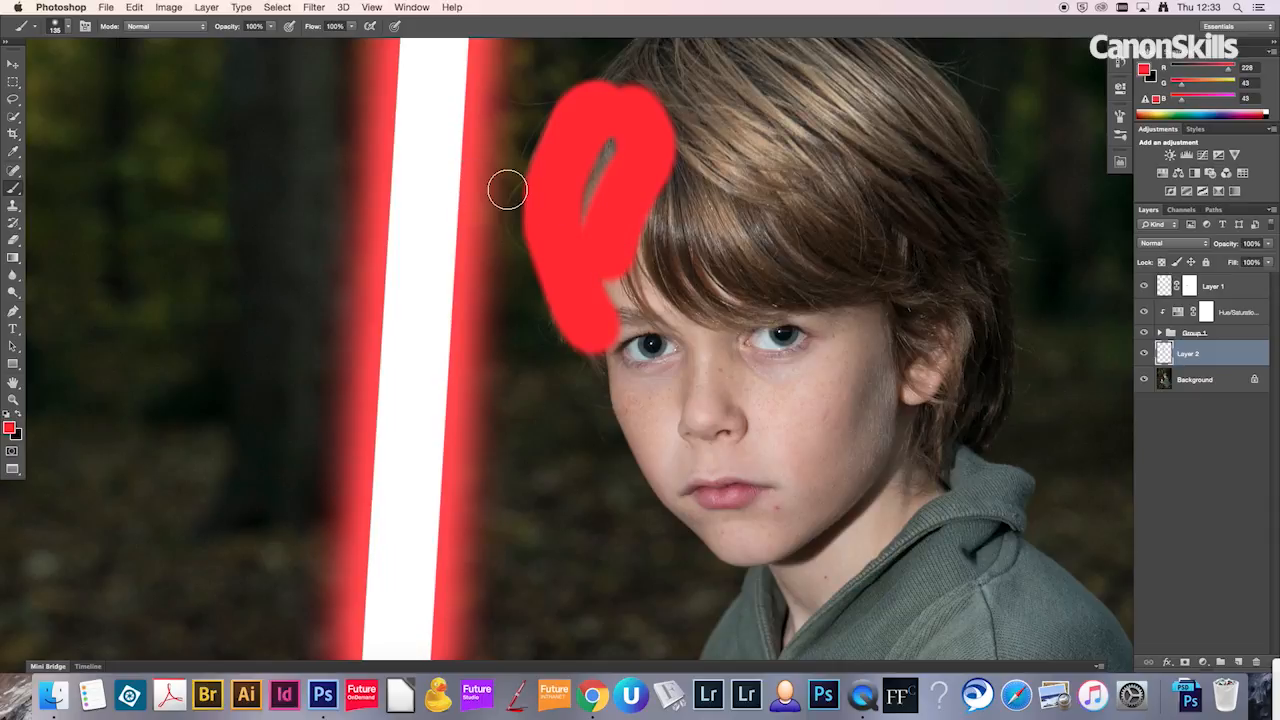
pyautogui.moveTo(662, 194)
pyautogui.mouseDown()
pyautogui.moveTo(657, 250)
pyautogui.moveTo(670, 215)
pyautogui.moveTo(710, 255)
pyautogui.moveTo(823, 260)
pyautogui.moveTo(740, 210)
pyautogui.moveTo(775, 245)
pyautogui.mouseUp()
pyautogui.moveTo(673, 190)
pyautogui.mouseDown()
pyautogui.moveTo(665, 233)
pyautogui.moveTo(655, 228)
pyautogui.mouseUp()
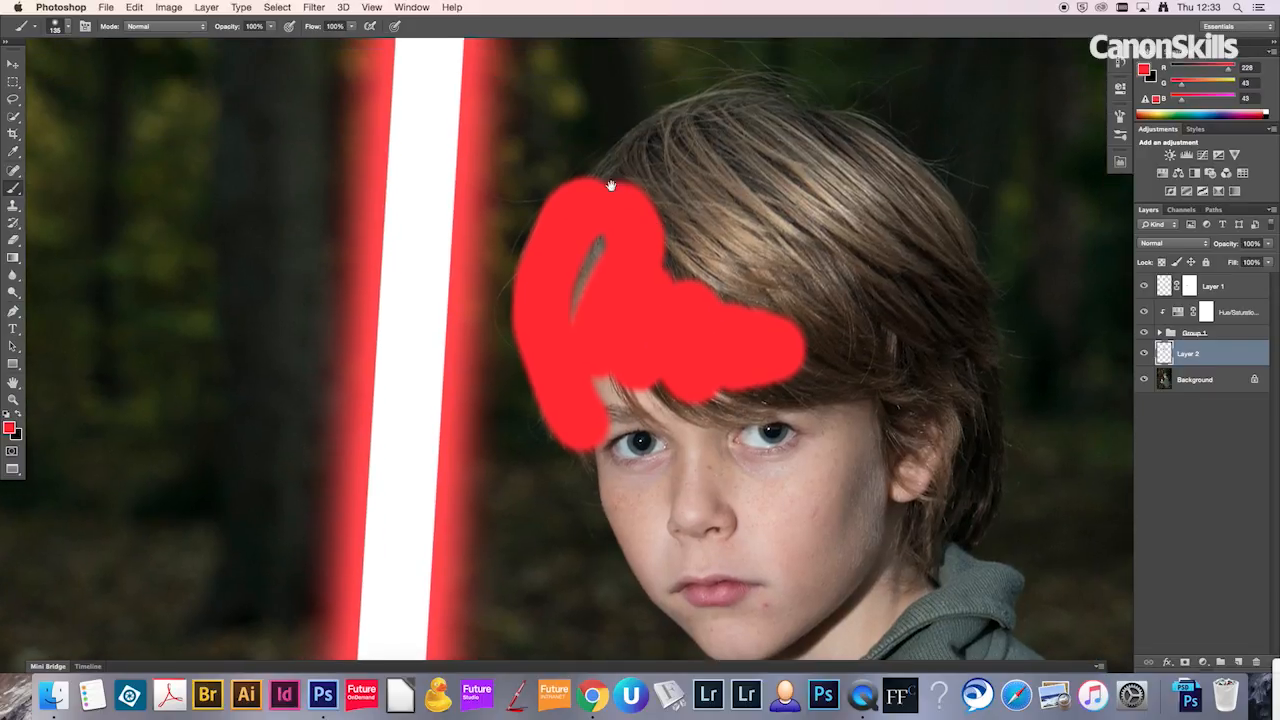
pyautogui.moveTo(600, 195); pyautogui.dragTo(672, 130)
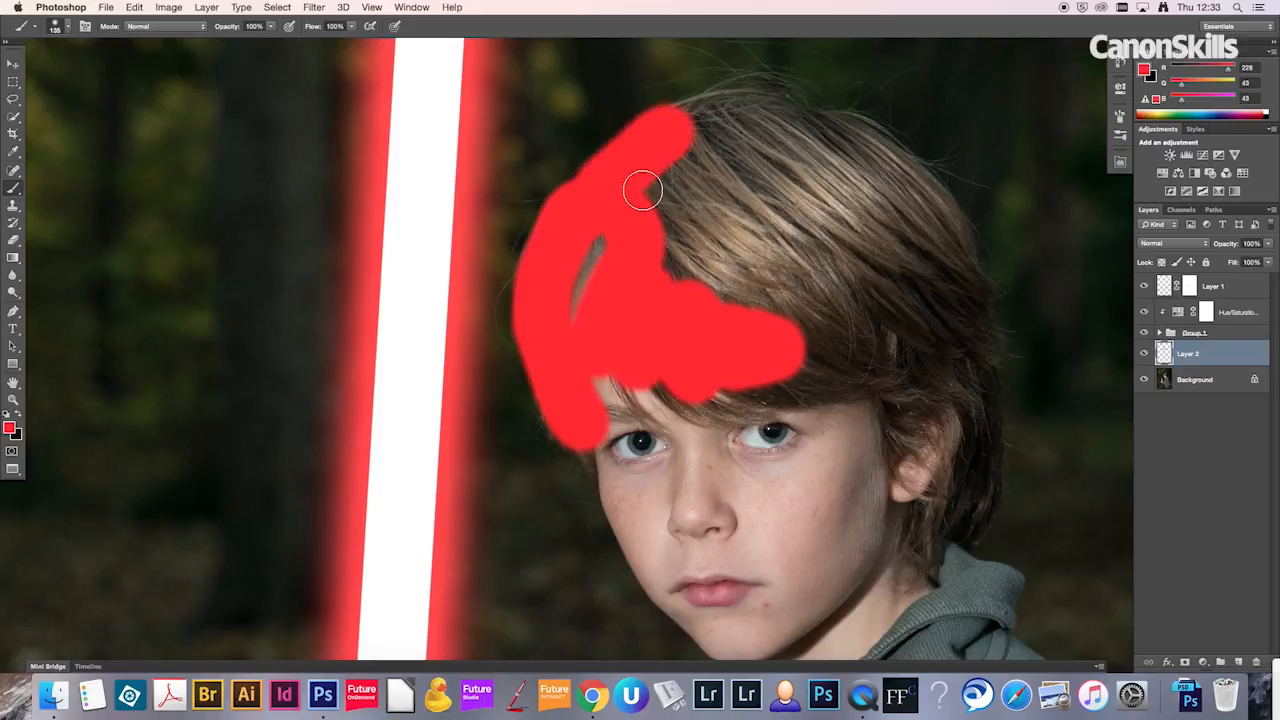
pyautogui.moveTo(693, 137); pyautogui.dragTo(696, 134)
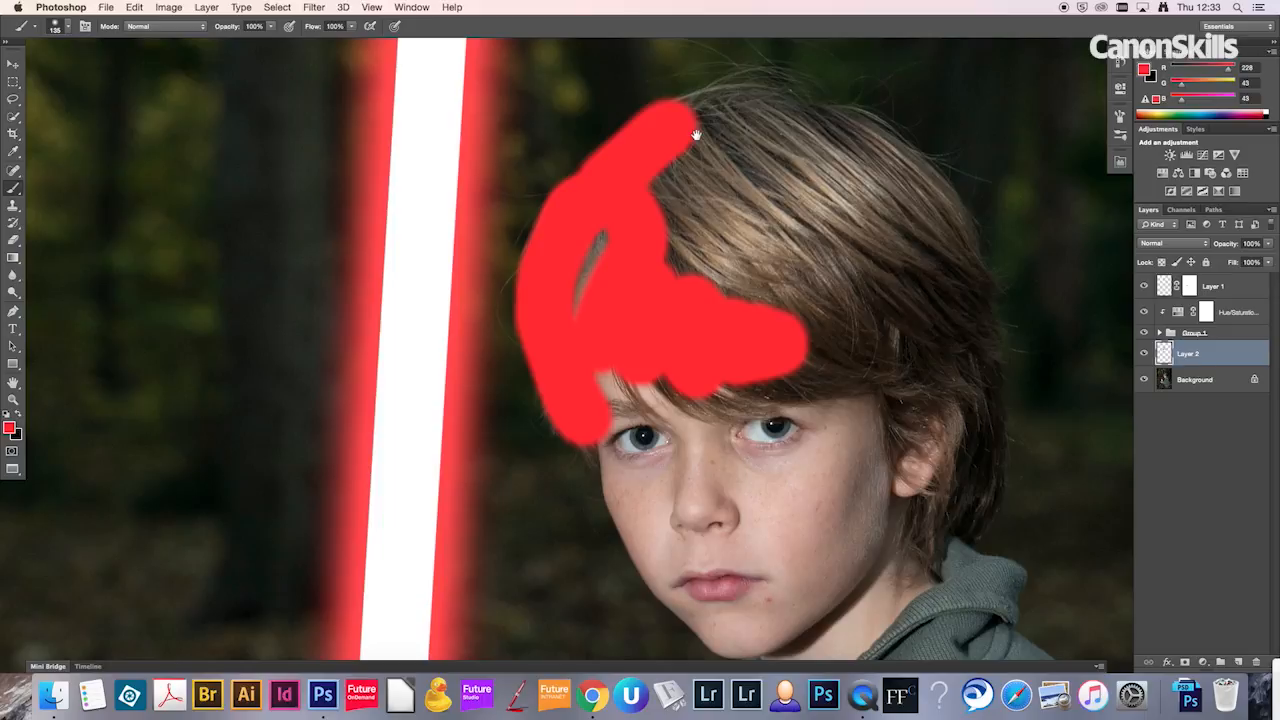
# Step: Paint solid red over the blade side of the boy's face, his nose, neck and the front of his jumper
pyautogui.scroll(-5, 696, 134)
pyautogui.press(']')
pyautogui.moveTo(600, 318)
pyautogui.mouseDown()
pyautogui.moveTo(653, 473)
pyautogui.moveTo(703, 526)
pyautogui.mouseUp()
pyautogui.moveTo(708, 476); pyautogui.dragTo(638, 413)
pyautogui.moveTo(653, 310); pyautogui.dragTo(675, 394)
pyautogui.moveTo(782, 460); pyautogui.dragTo(769, 242)
pyautogui.moveTo(775, 390); pyautogui.dragTo(692, 565)
pyautogui.moveTo(695, 522)
pyautogui.mouseDown()
pyautogui.moveTo(646, 357)
pyautogui.moveTo(680, 220)
pyautogui.mouseUp()
# Step: Set the red paint layer's blend mode to Soft Light
pyautogui.press('z')
pyautogui.moveTo(557, 446); pyautogui.dragTo(497, 454)
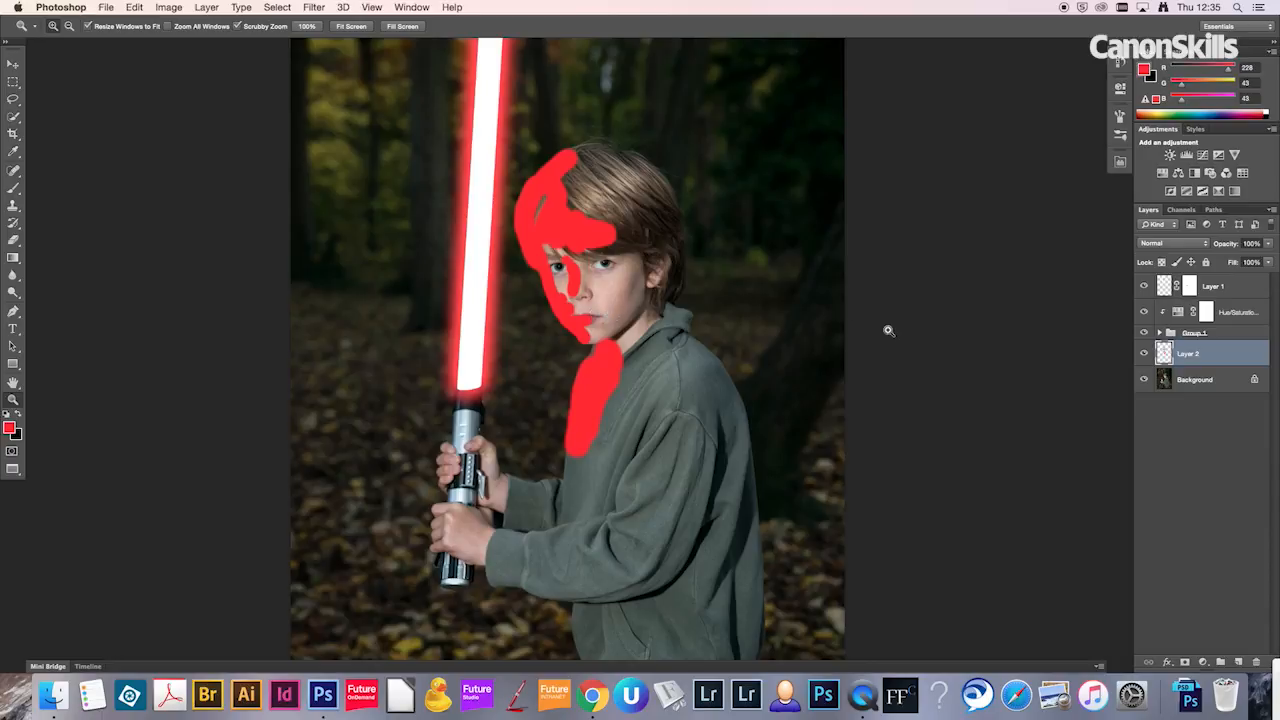
pyautogui.click(1165, 245)
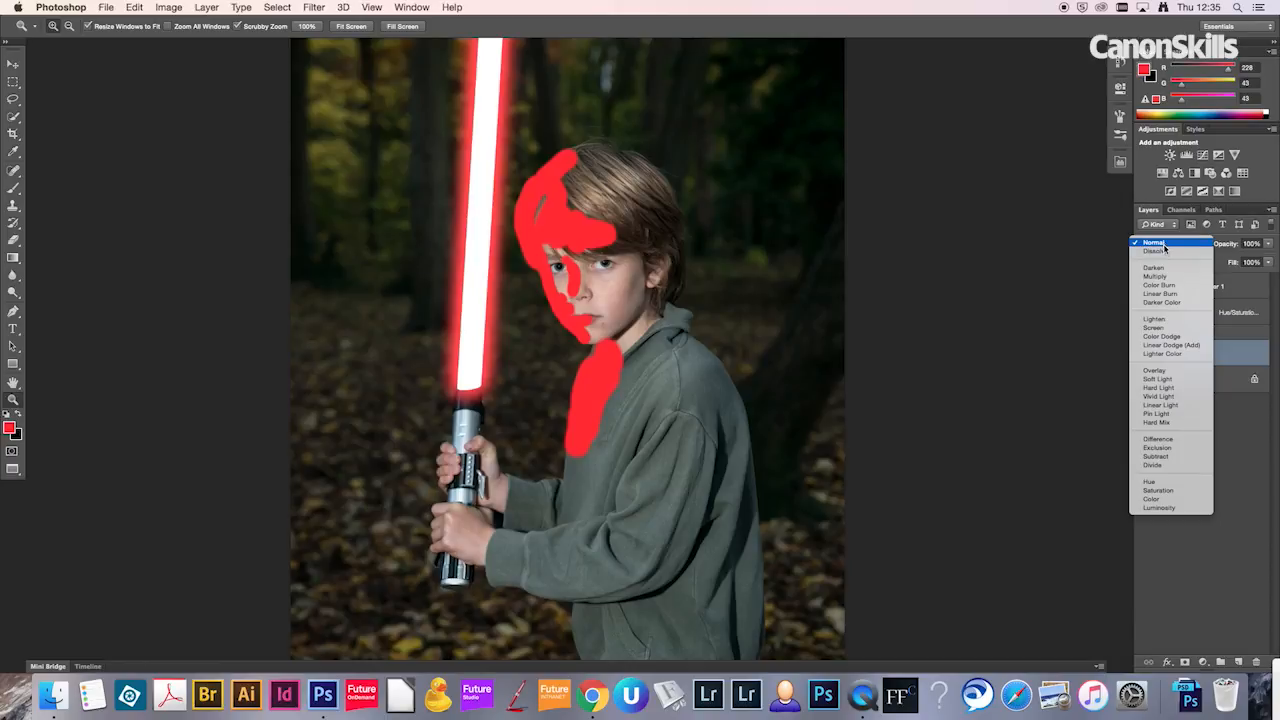
pyautogui.click(1168, 379)
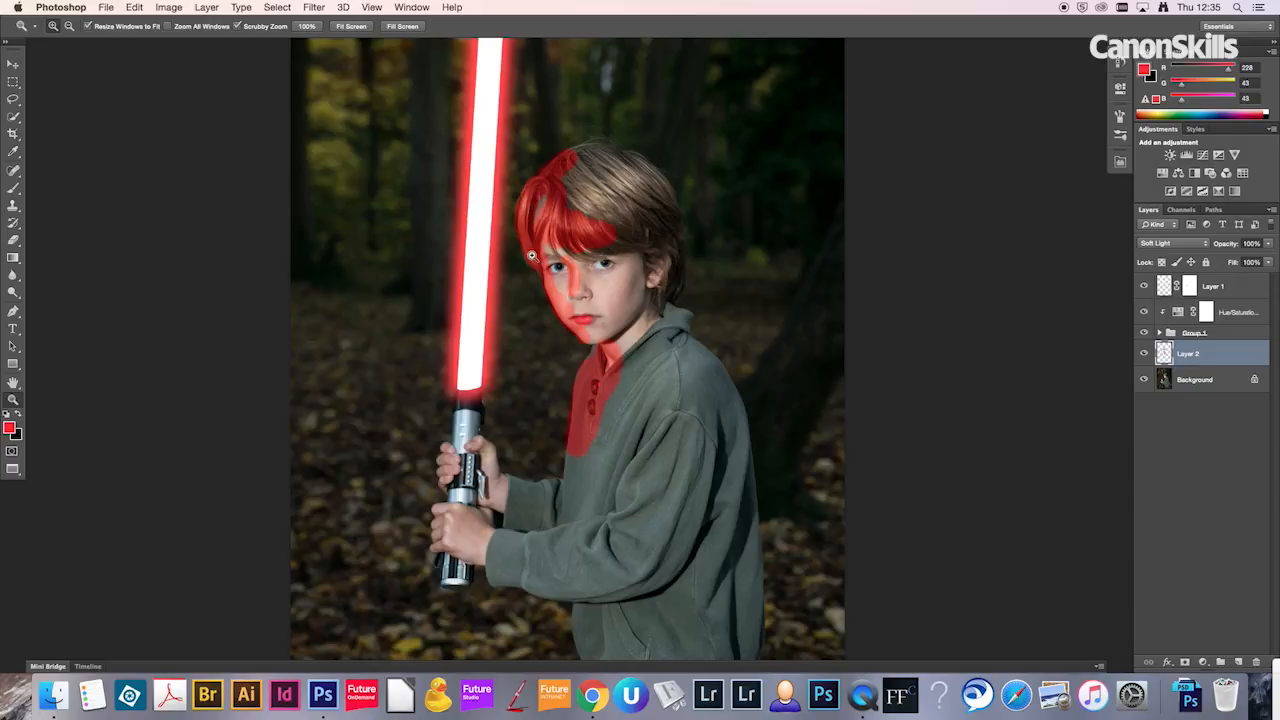
# Step: Add a white layer mask to the red paint layer
pyautogui.moveTo(554, 168); pyautogui.dragTo(617, 172)
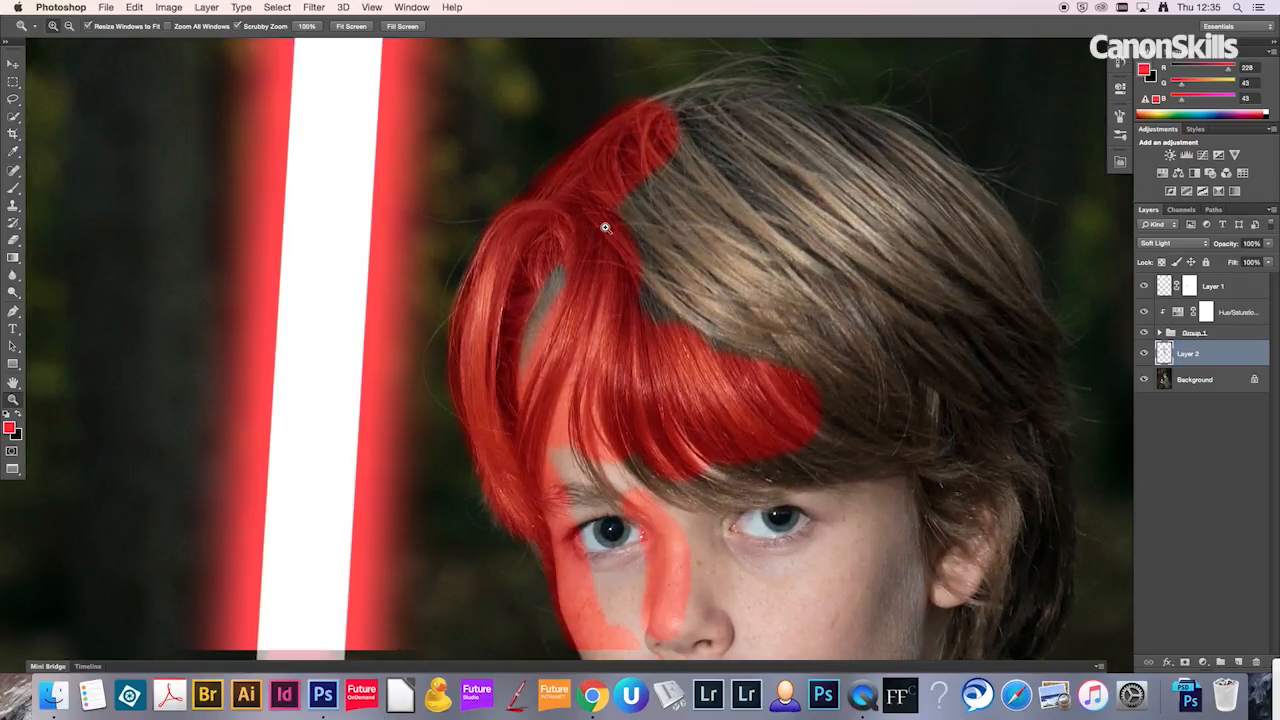
pyautogui.moveTo(675, 408); pyautogui.dragTo(650, 171)
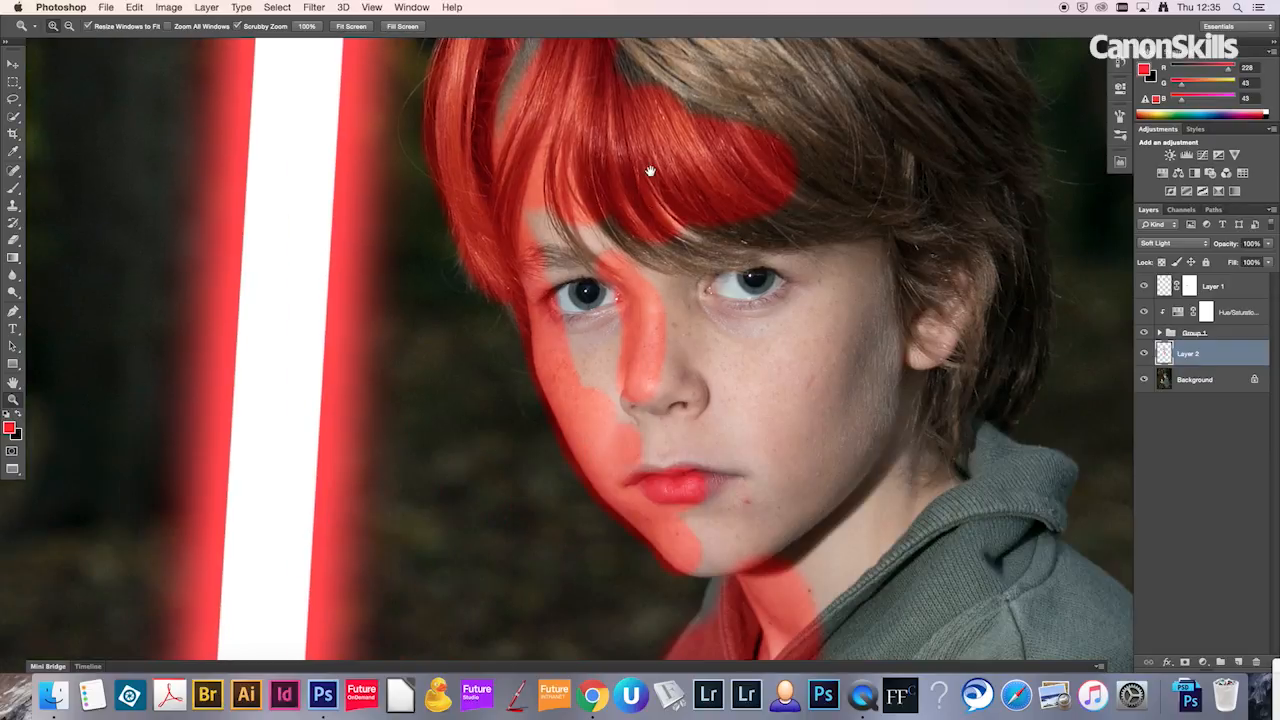
pyautogui.moveTo(675, 335); pyautogui.dragTo(675, 273)
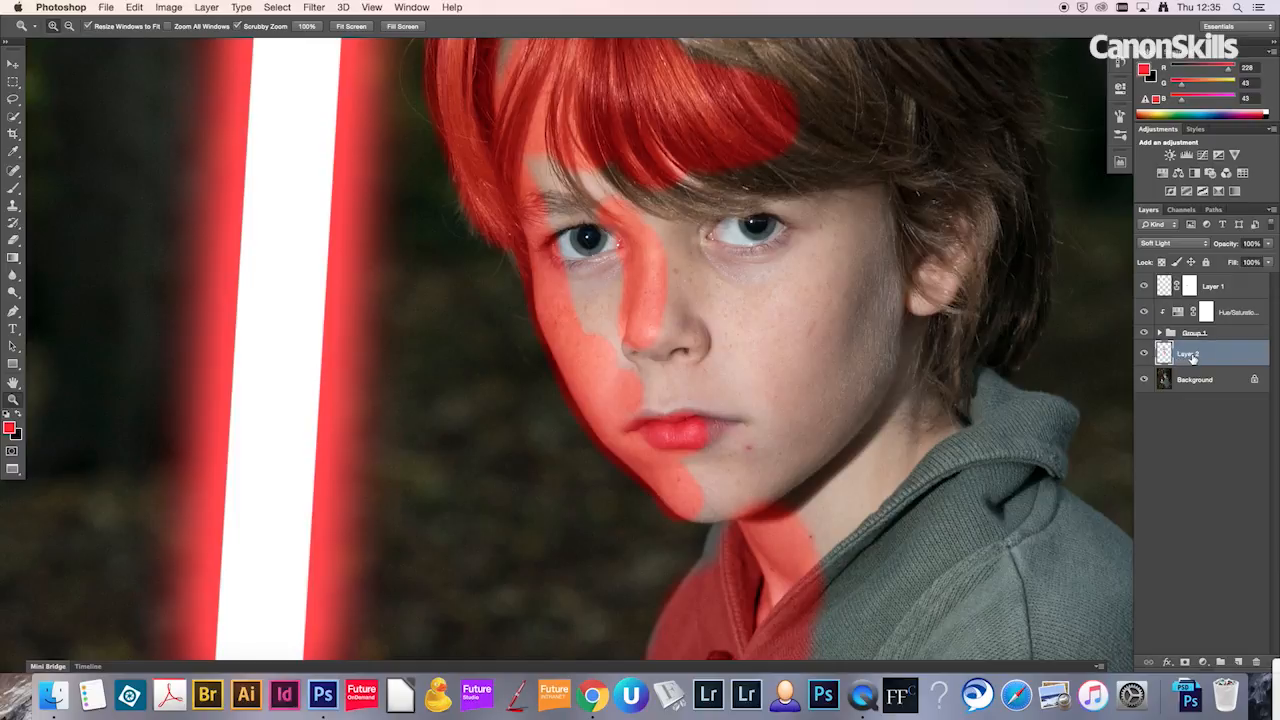
pyautogui.click(1185, 662)
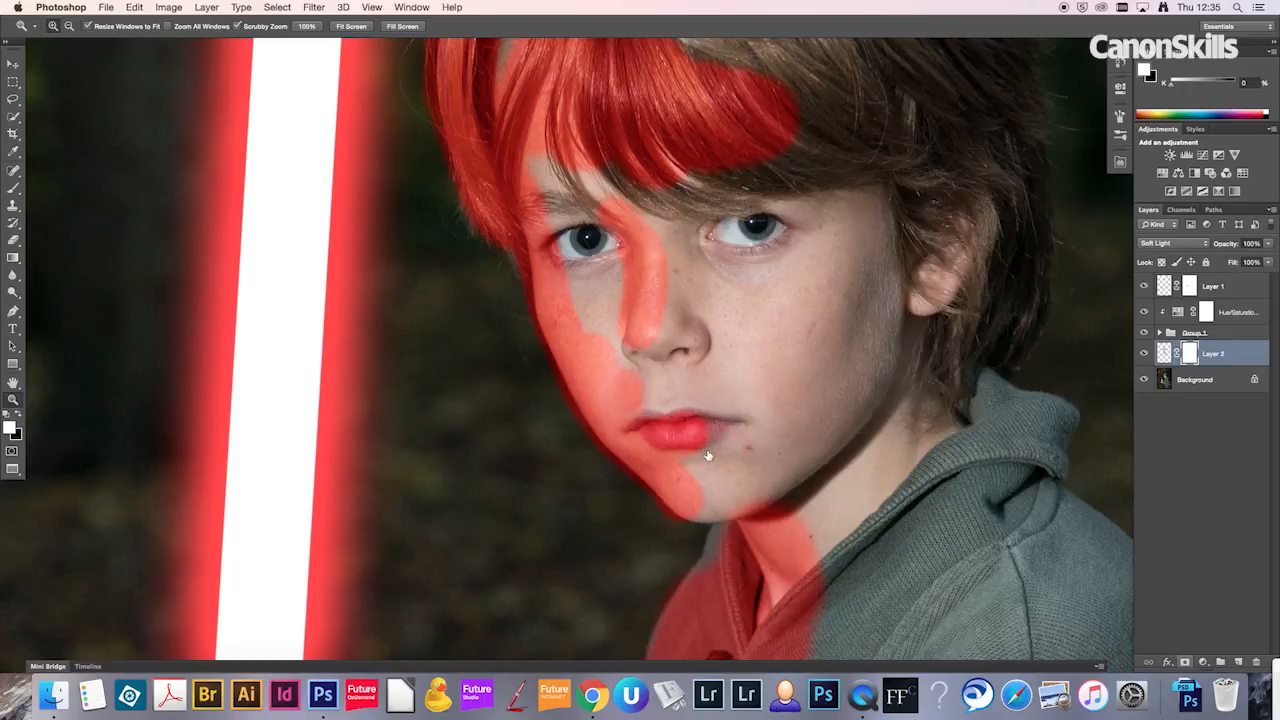
# Step: On the layer mask, paint black along the outside of the face to hide the red spill, and restore the cheek edge with white
pyautogui.press('b')
pyautogui.press('x')
pyautogui.press('super+plus')
pyautogui.press('super+plus')
pyautogui.moveTo(444, 239)
pyautogui.mouseDown()
pyautogui.moveTo(409, 241)
pyautogui.moveTo(448, 241)
pyautogui.moveTo(455, 228)
pyautogui.moveTo(454, 291)
pyautogui.moveTo(543, 480)
pyautogui.moveTo(696, 621)
pyautogui.moveTo(640, 564)
pyautogui.mouseUp()
pyautogui.press('x')
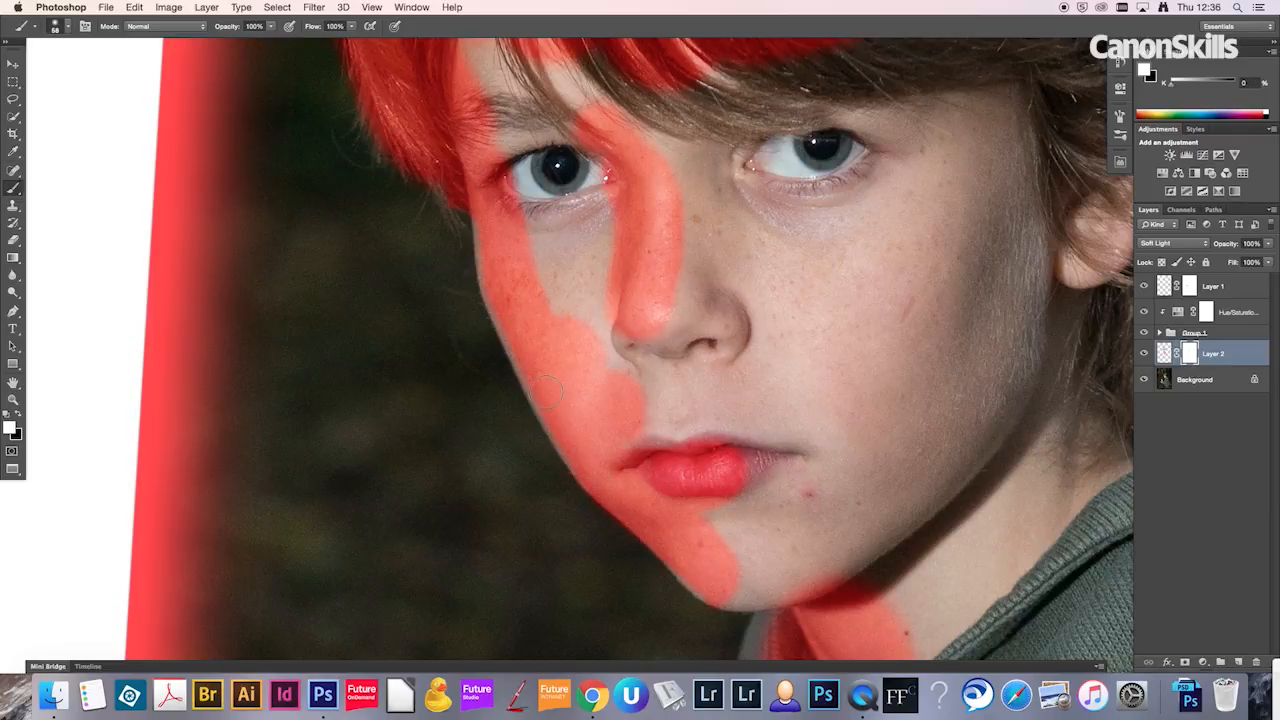
pyautogui.moveTo(538, 381); pyautogui.dragTo(537, 382)
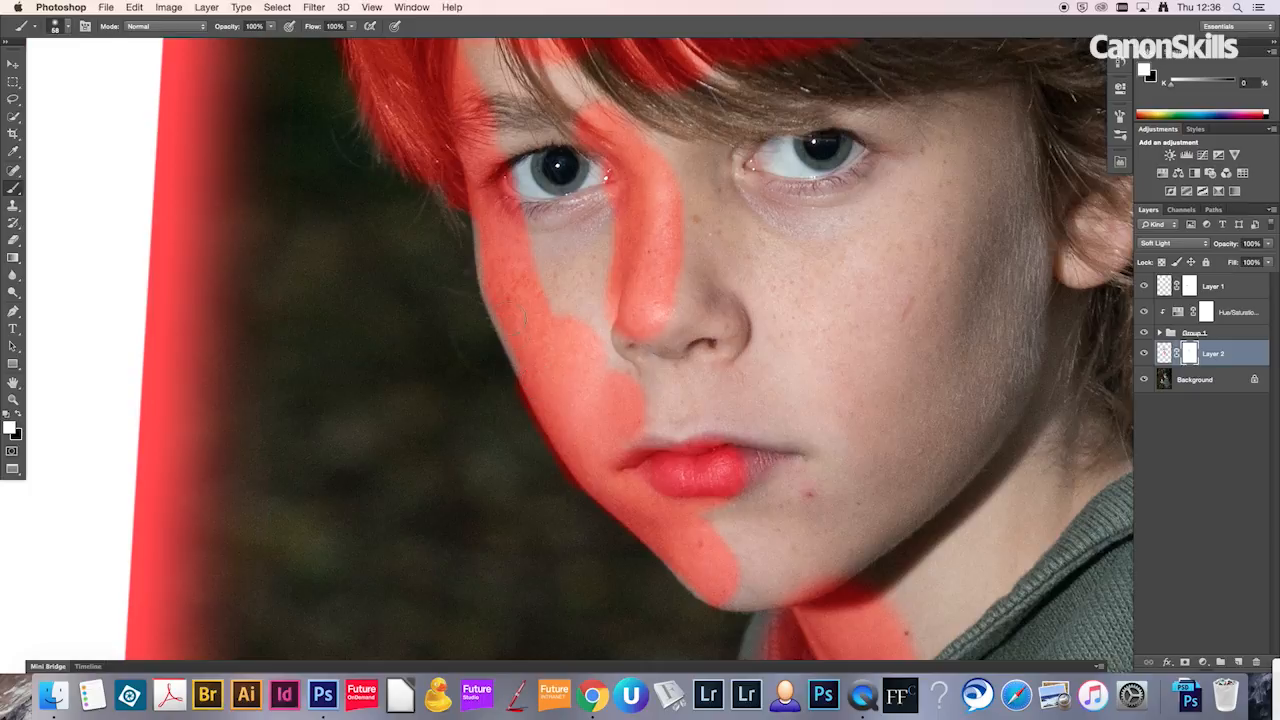
pyautogui.moveTo(503, 290)
pyautogui.mouseDown()
pyautogui.moveTo(502, 365)
pyautogui.moveTo(479, 225)
pyautogui.mouseUp()
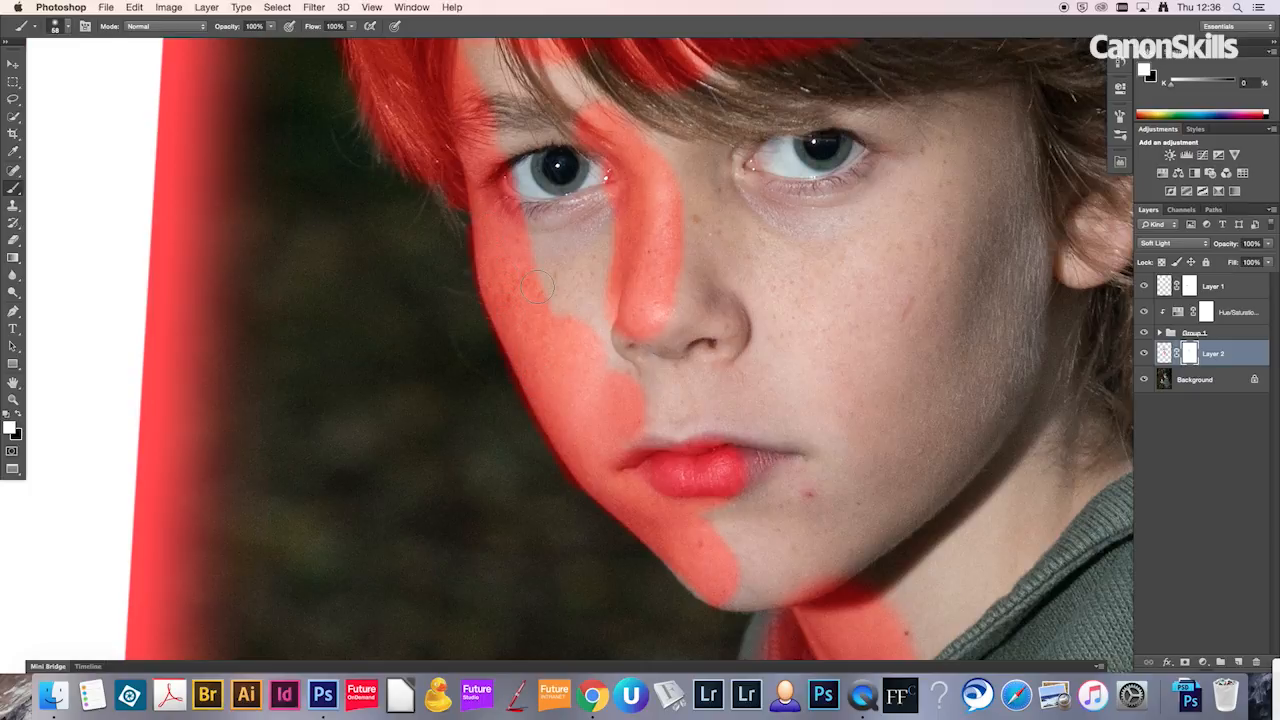
# Step: Start a Gaussian Blur on the paint of the red Soft Light layer, not its mask, with a radius of 30 pixels
pyautogui.press('super+minus')
pyautogui.press('super+minus')
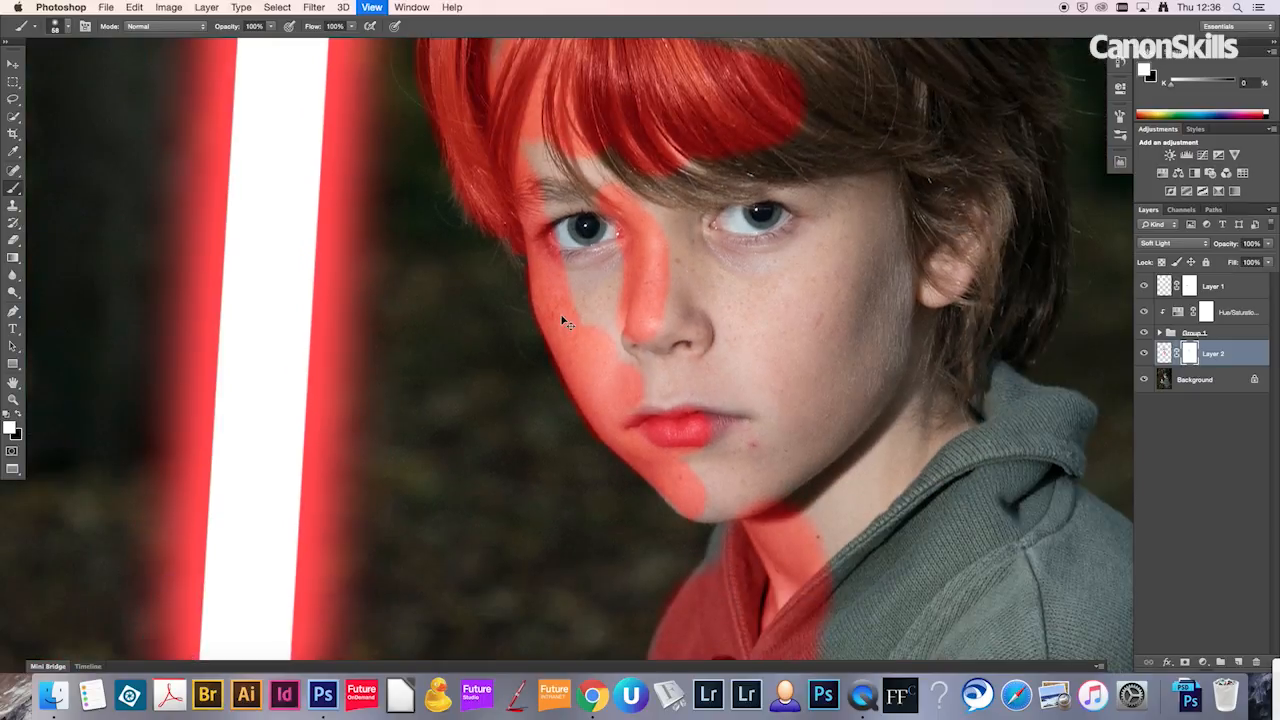
pyautogui.press('super+minus')
pyautogui.press('super+minus')
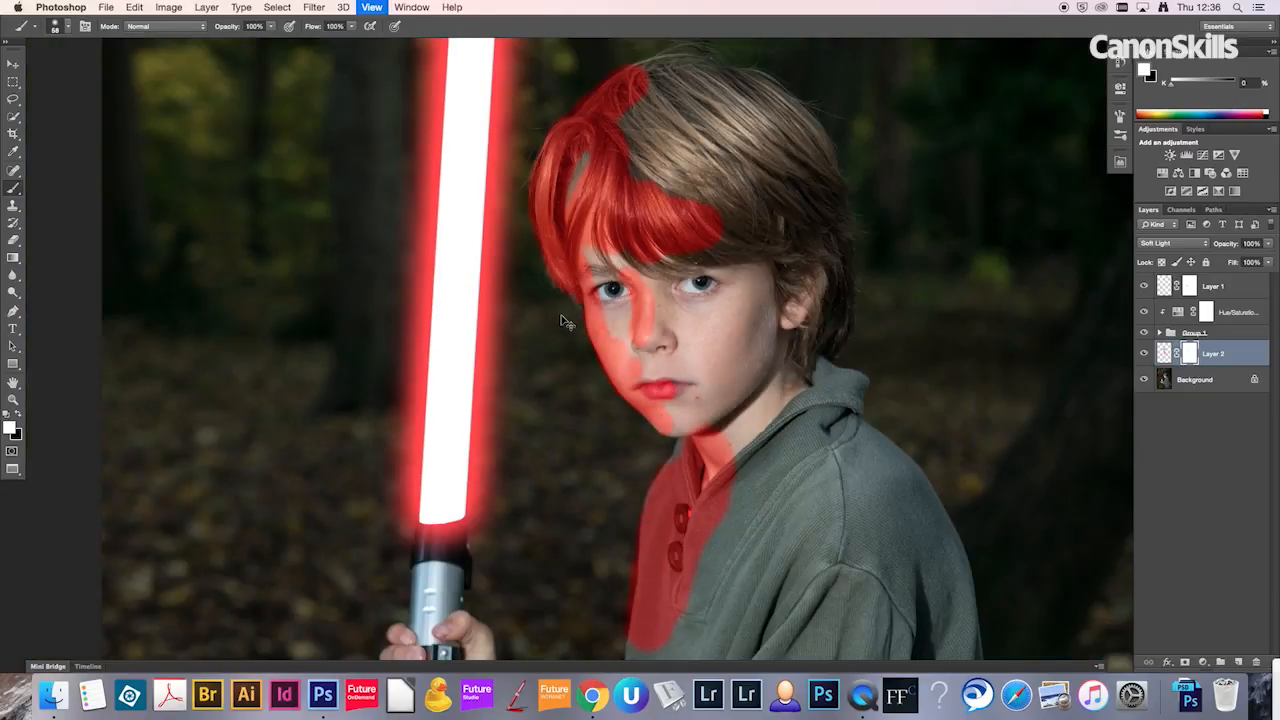
pyautogui.press('super+minus')
pyautogui.press('super+minus')
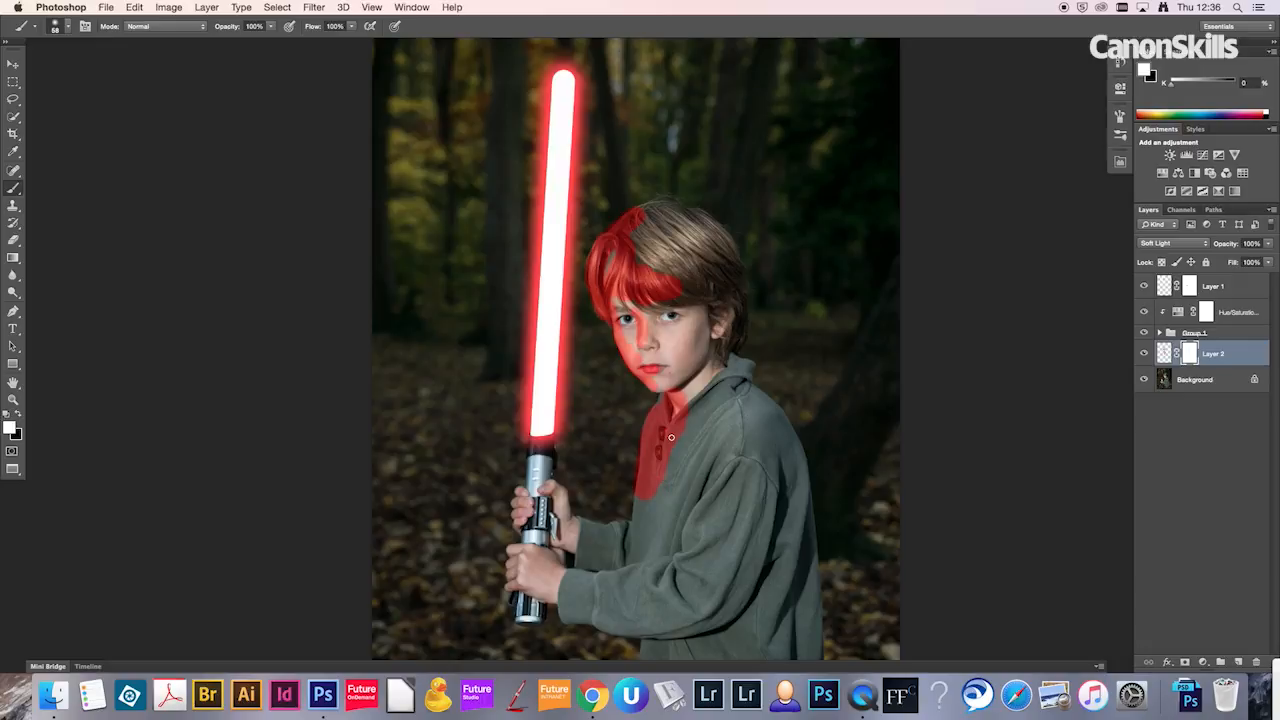
pyautogui.click(1164, 352)
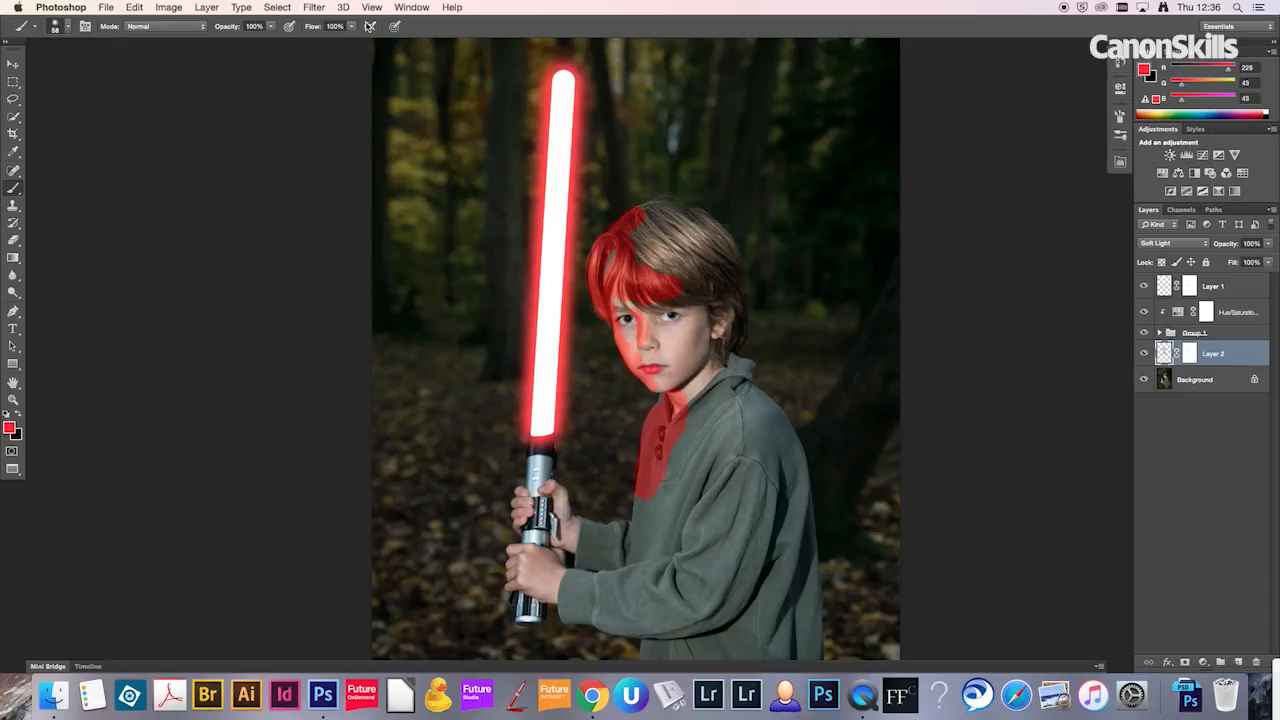
pyautogui.click(314, 8)
pyautogui.moveTo(420, 164)
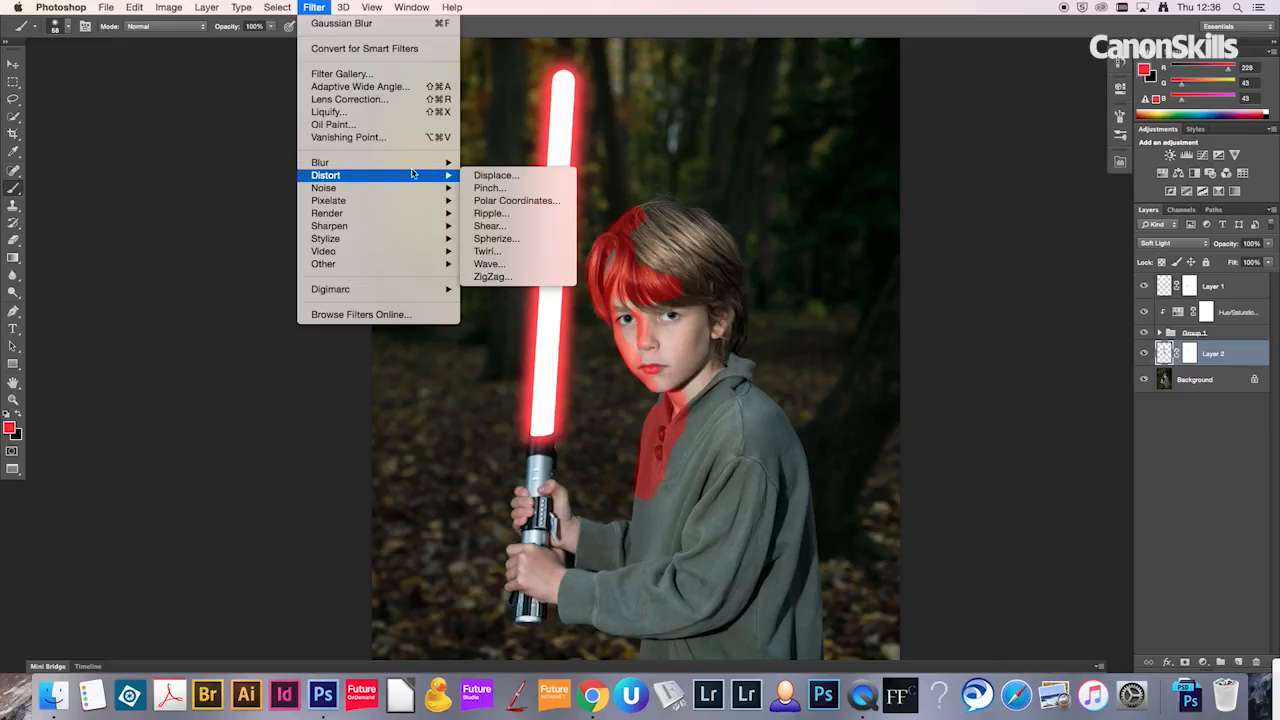
pyautogui.click(508, 264)
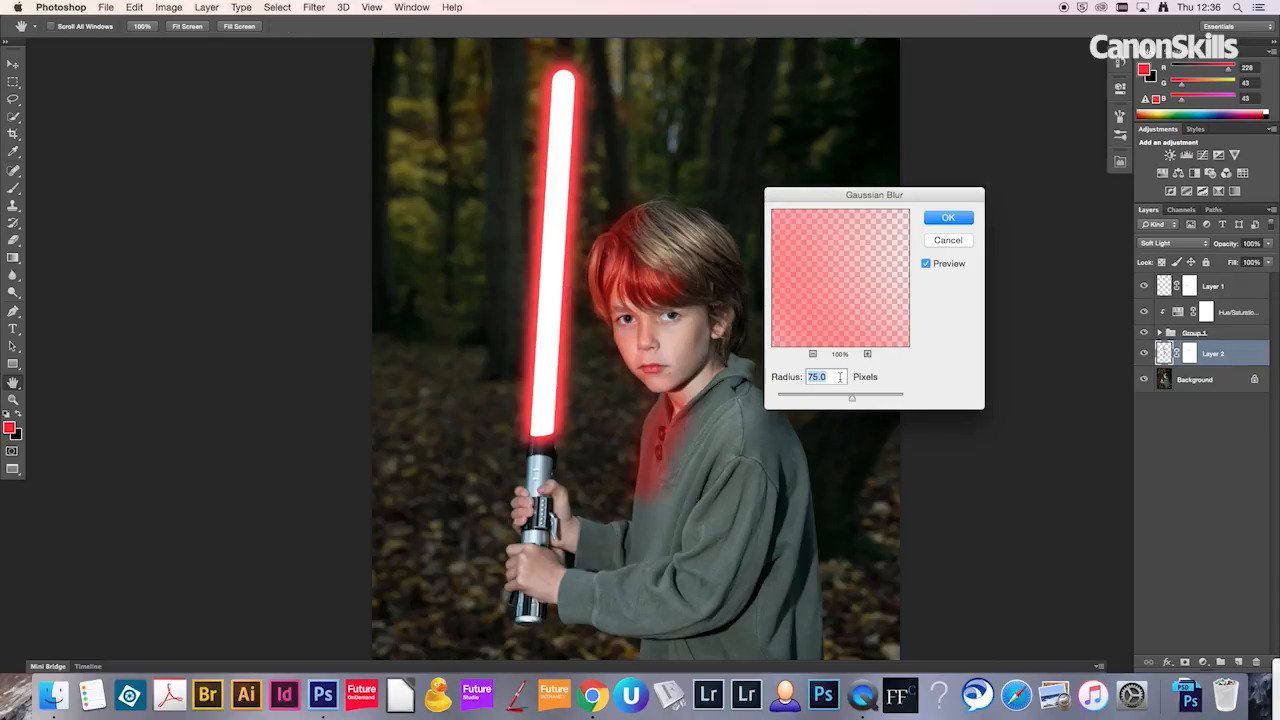
pyautogui.write('30')
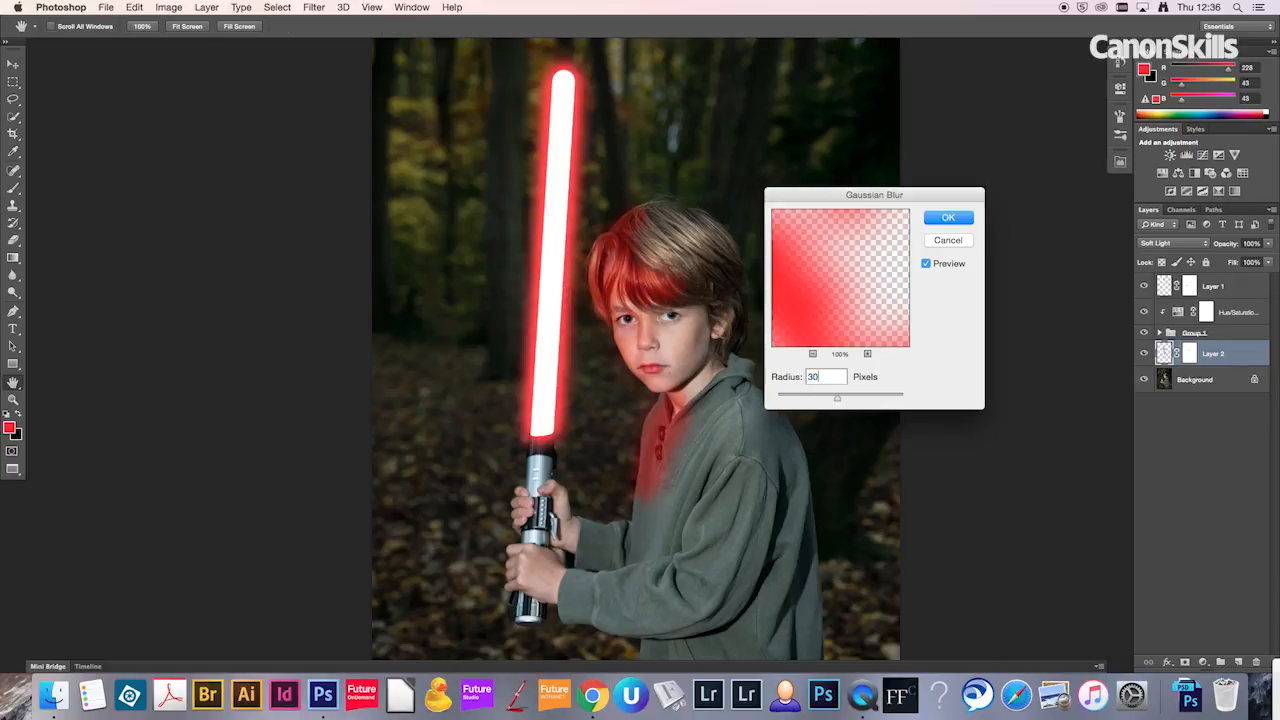
# Step: Compare the blurred and unblurred red light on the boy's face up close, and apply the blur
pyautogui.click(926, 264)
pyautogui.click(926, 264)
pyautogui.keyDown('super'); pyautogui.click(669, 291); pyautogui.keyUp('super')
pyautogui.keyDown('super'); pyautogui.click(669, 291); pyautogui.keyUp('super')
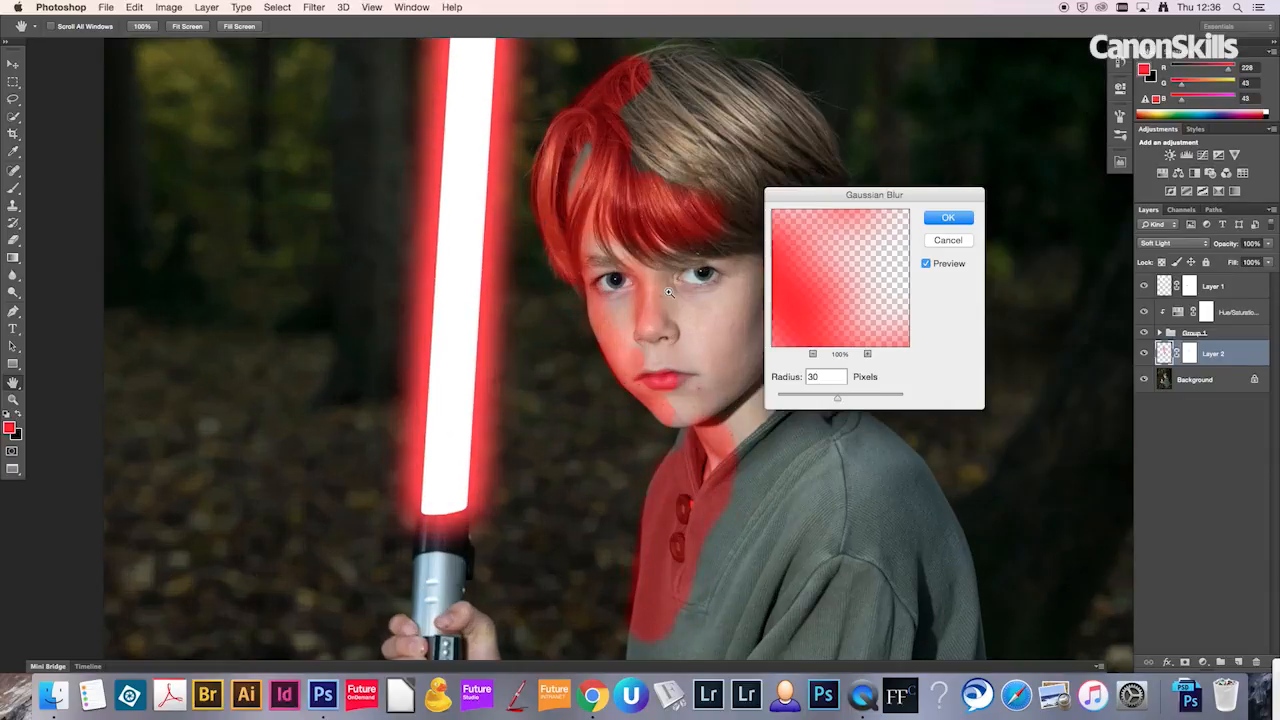
pyautogui.click(926, 264)
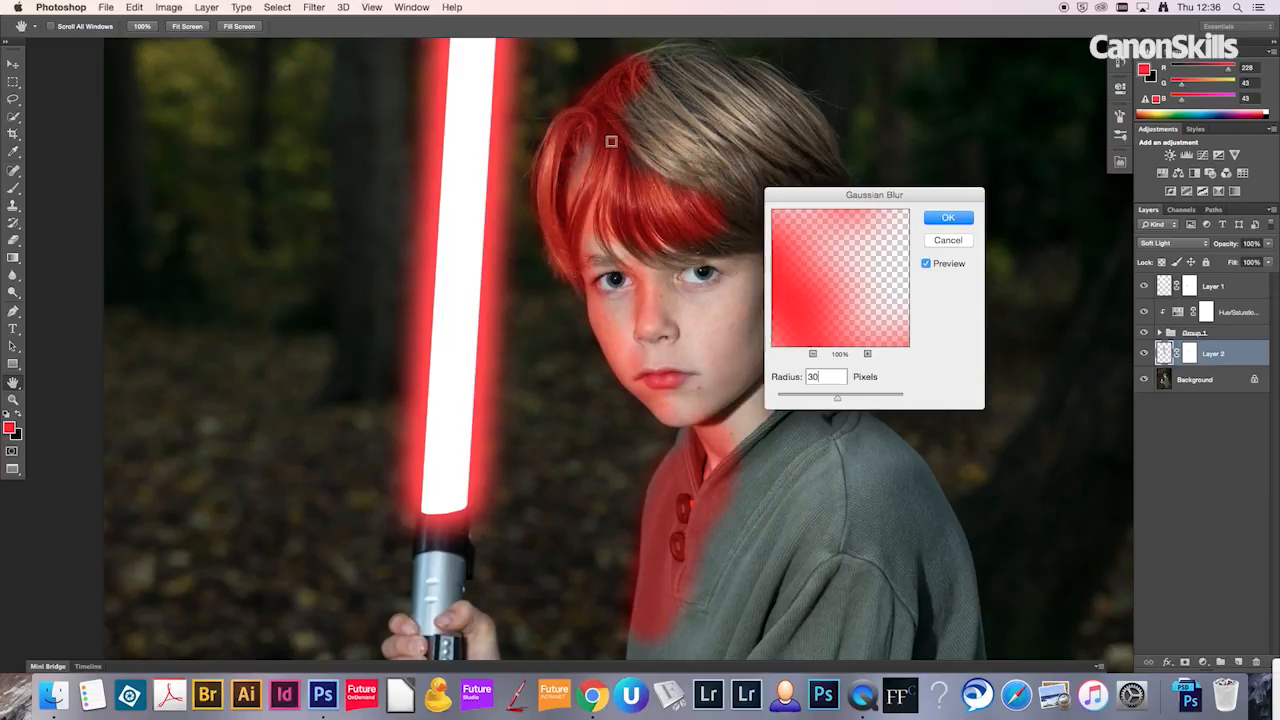
pyautogui.click(950, 219)
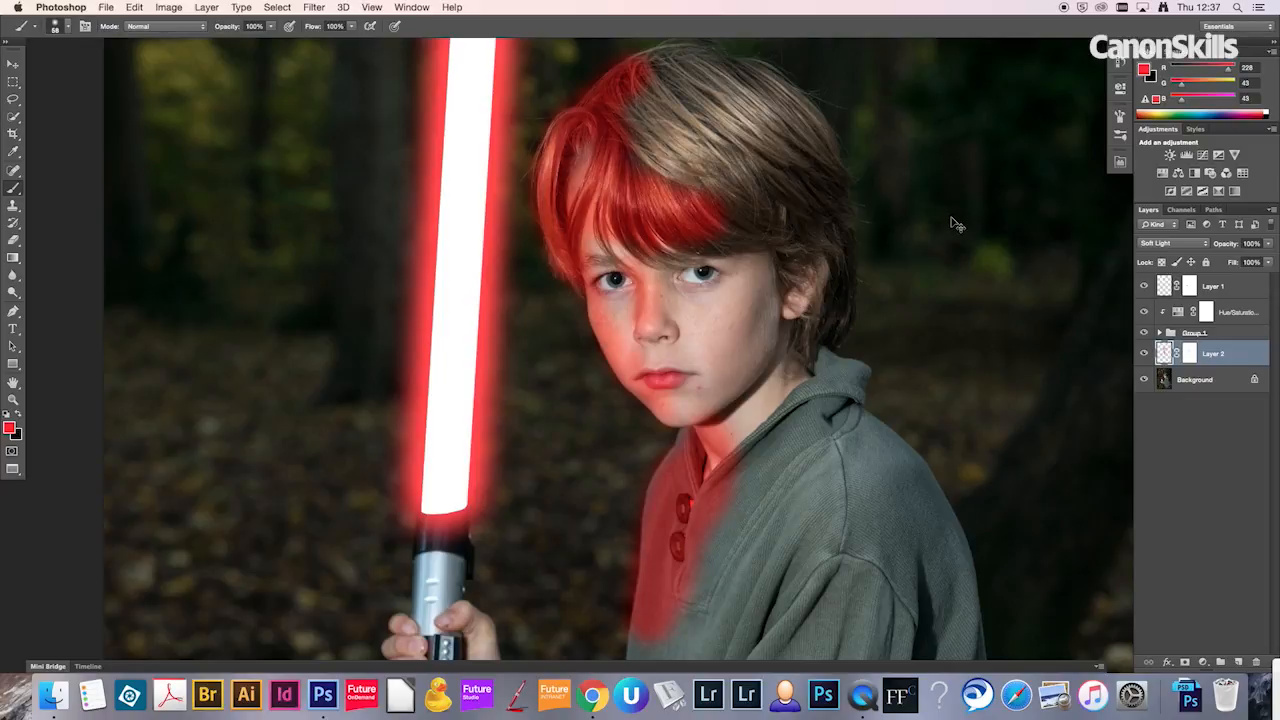
# Step: Reduce the red light layer's opacity to 30%
pyautogui.press('super+minus')
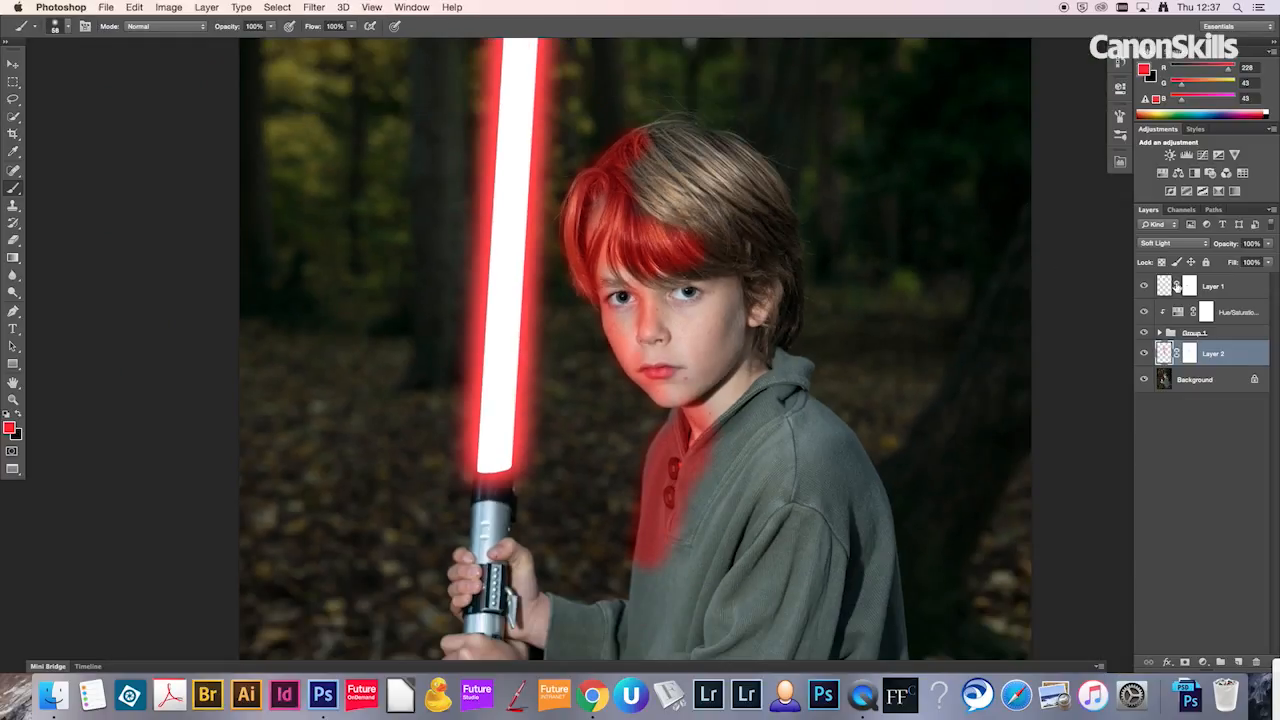
pyautogui.click(1271, 246)
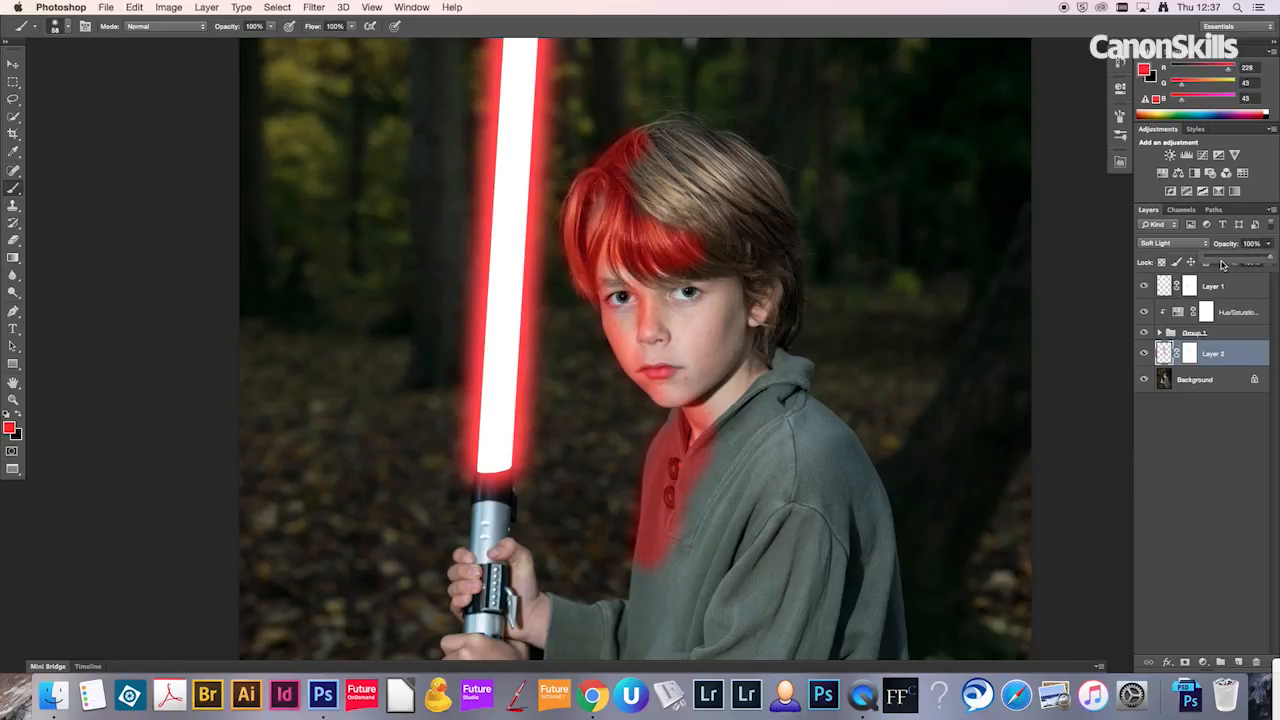
pyautogui.moveTo(1227, 260)
pyautogui.mouseDown()
pyautogui.moveTo(1240, 258)
pyautogui.moveTo(1226, 248)
pyautogui.mouseUp()
pyautogui.write('3')
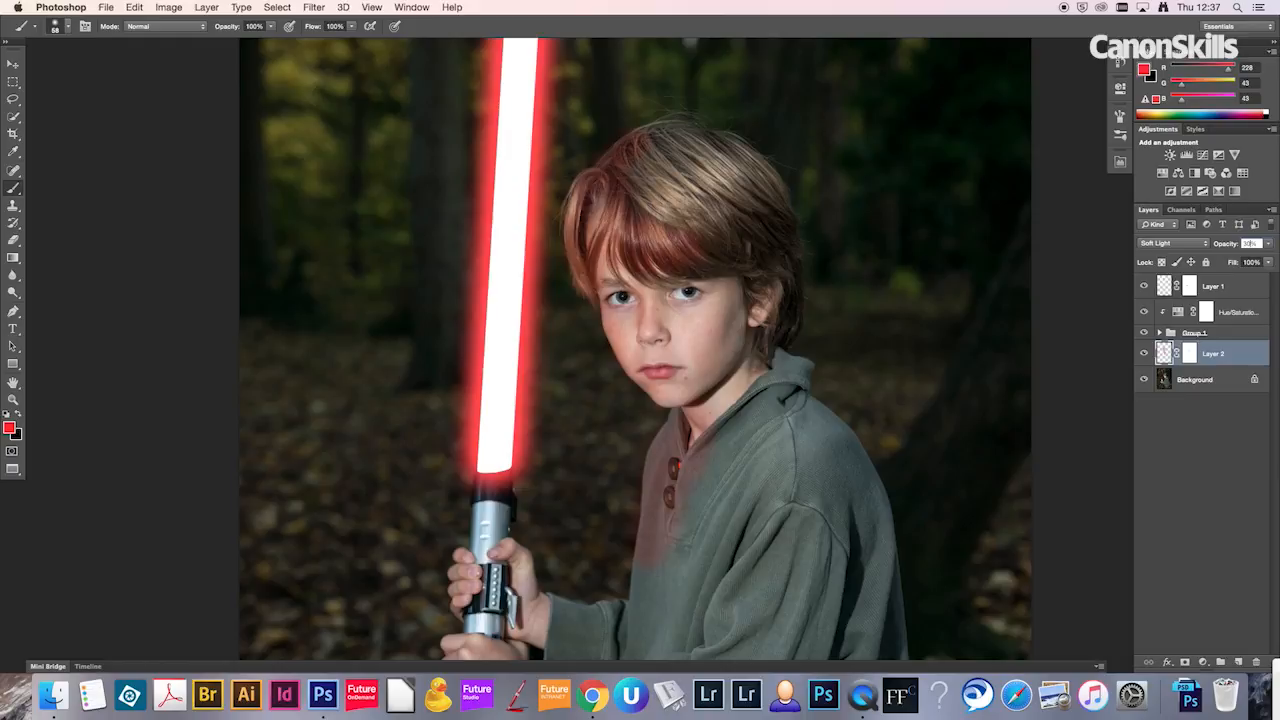
pyautogui.write('0')
pyautogui.press('Return')
# Step: Compare the boy with and without the red light layer, leaving the layer visible
pyautogui.click(1144, 355)
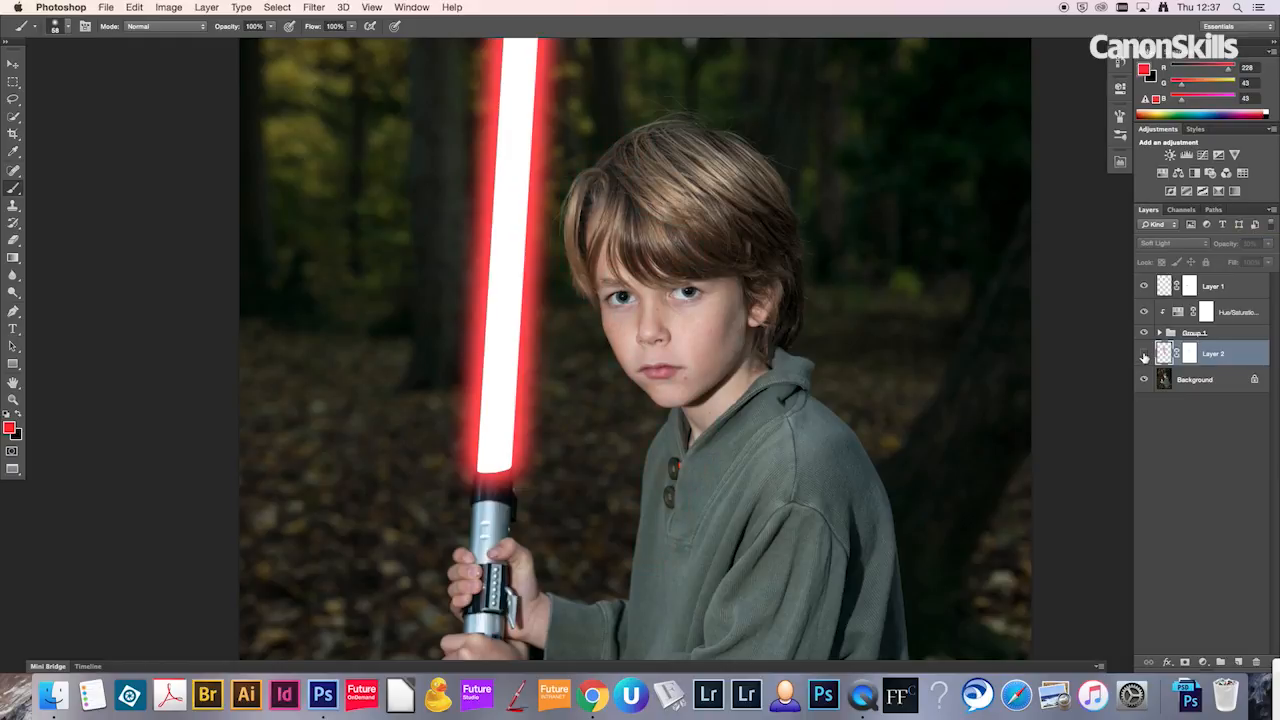
pyautogui.click(1144, 355)
pyautogui.click(1144, 355)
pyautogui.click(1144, 355)
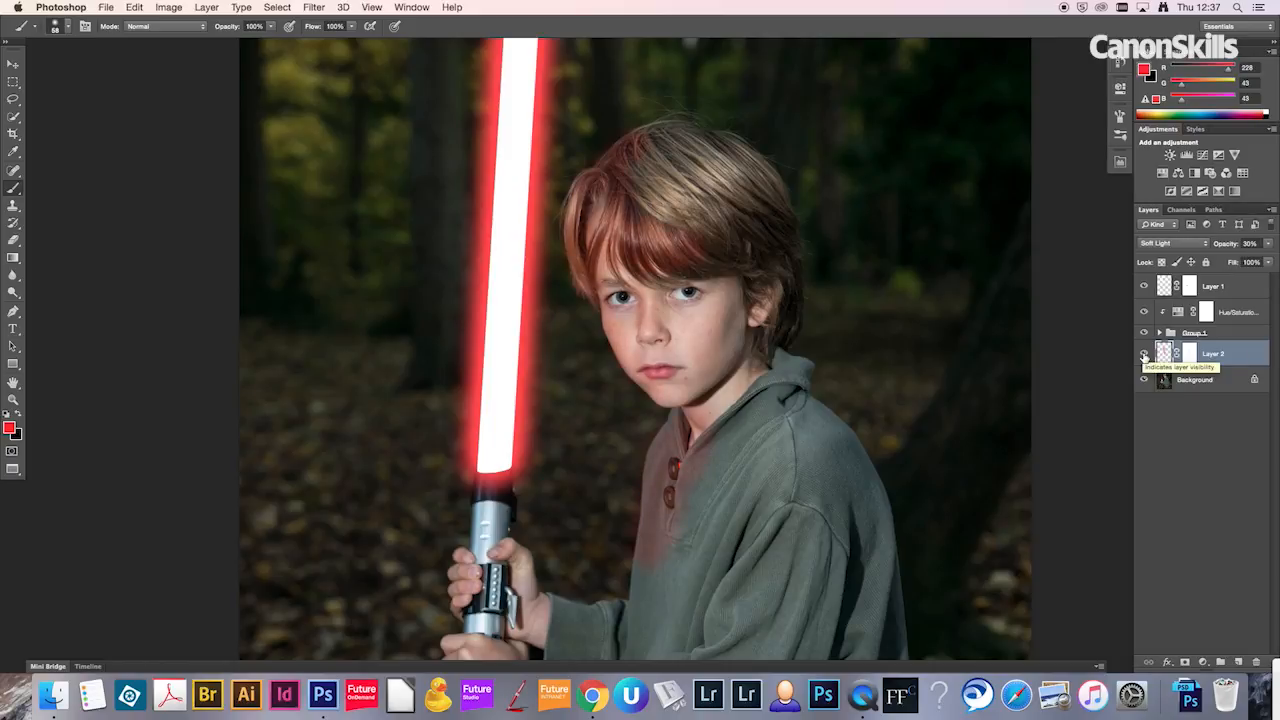
# Step: Add a new layer above Layer 1 at the top of the stack and merge a copy of all visible content into it
pyautogui.press('super+minus')
pyautogui.press('super+minus')
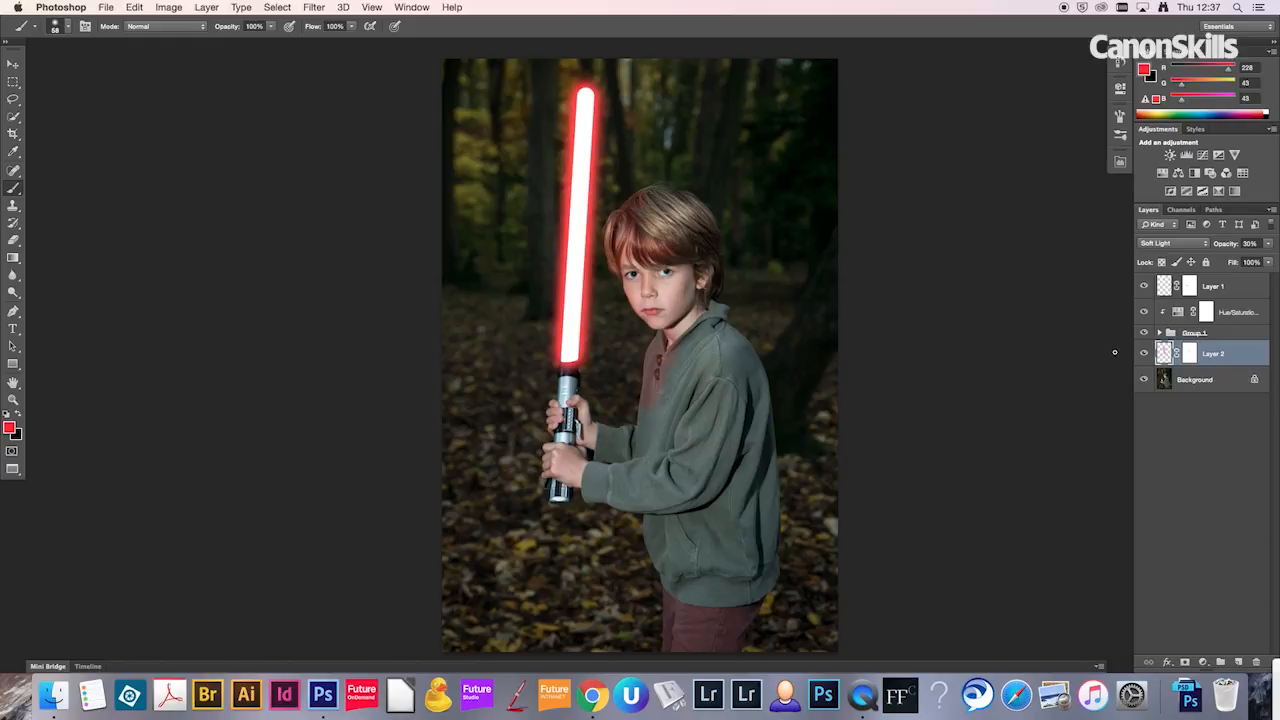
pyautogui.click(1250, 288)
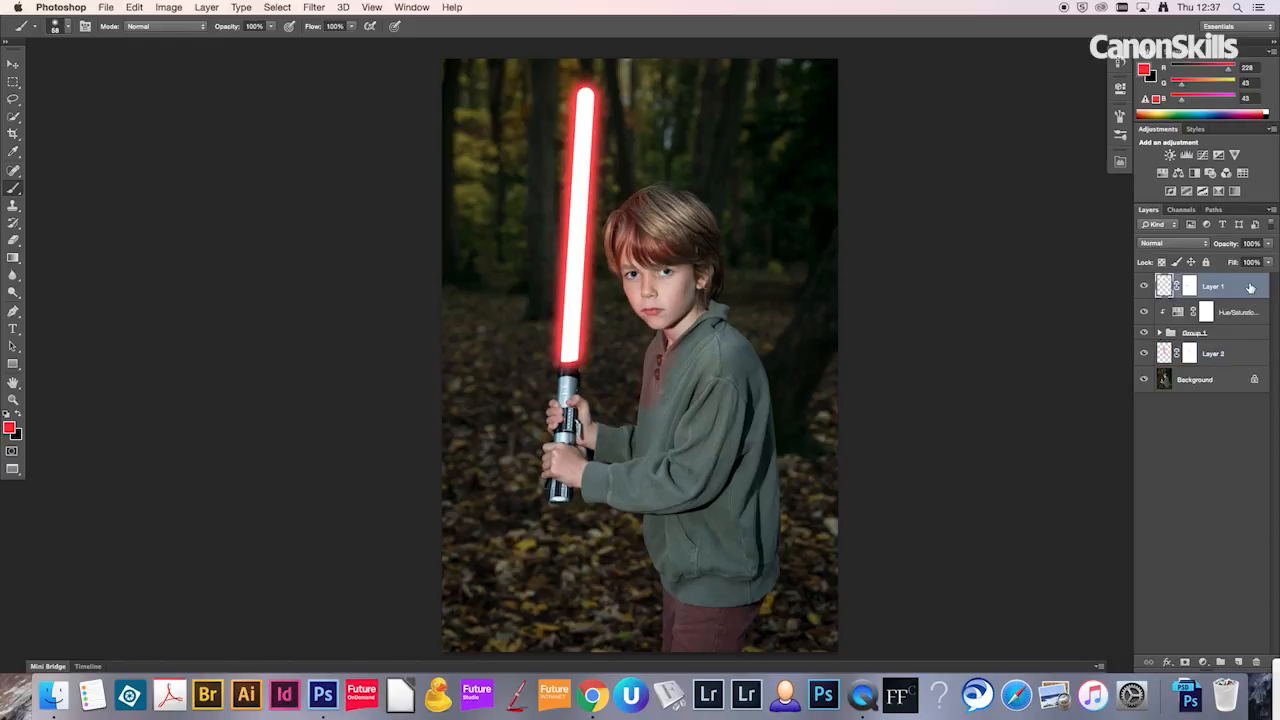
pyautogui.press('super+shift+n')
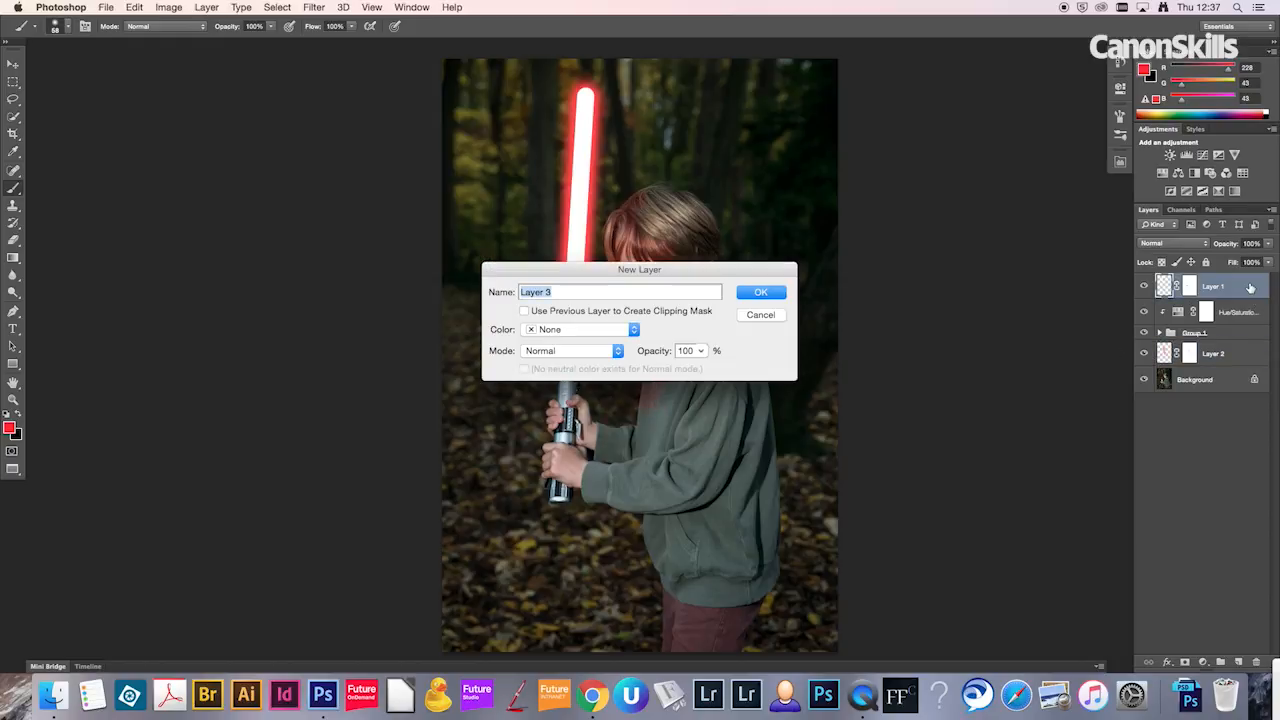
pyautogui.press('Return')
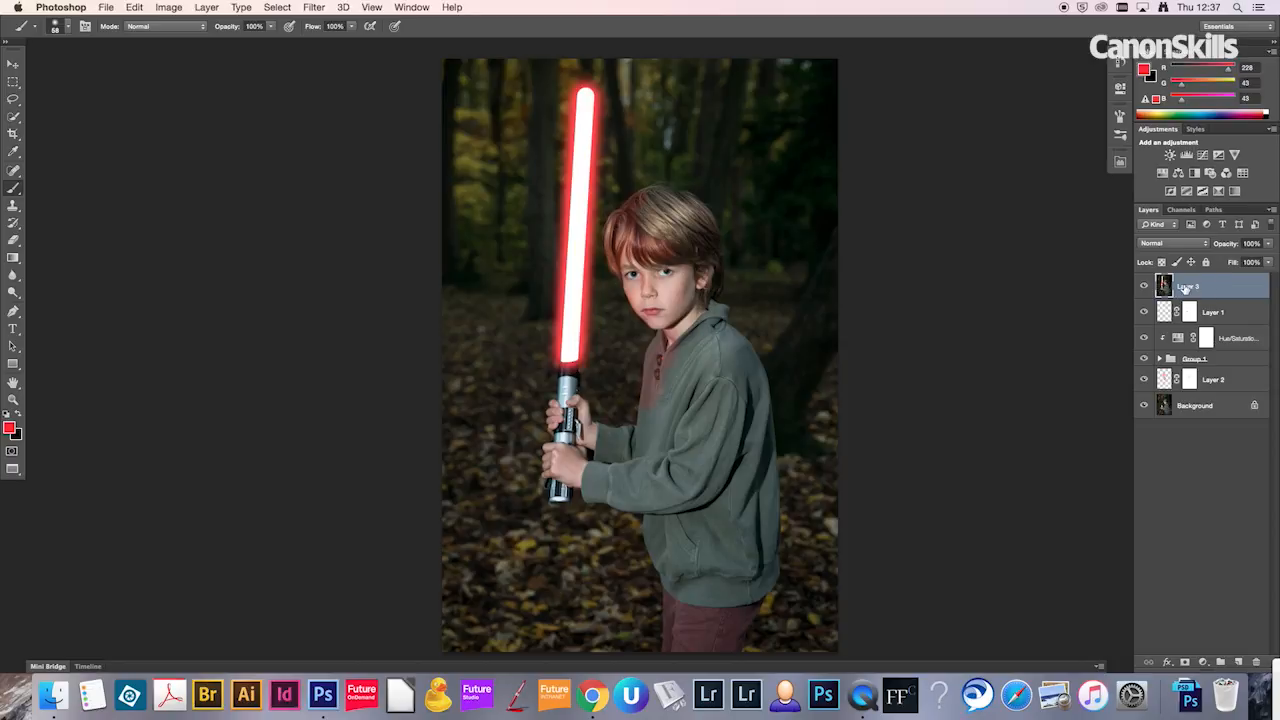
# Step: Apply a High Pass filter with a 20-pixel radius to the merged layer and set its blend mode to Overlay
pyautogui.click(318, 8)
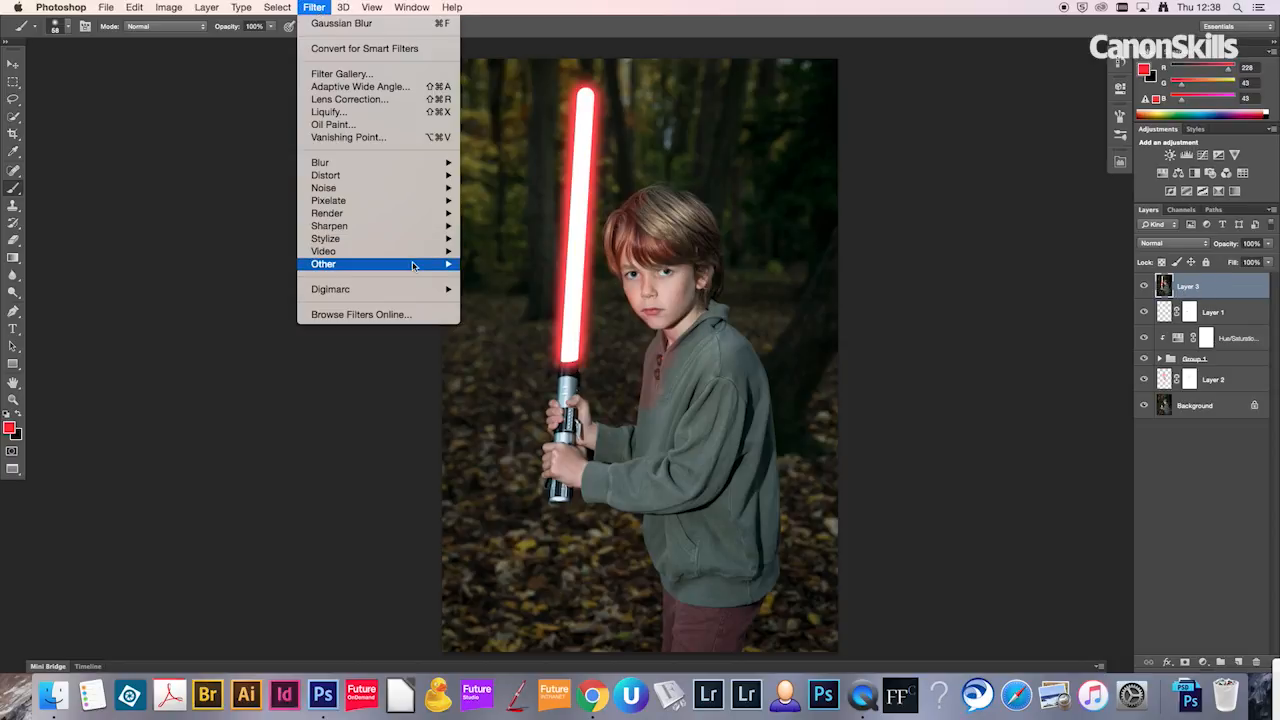
pyautogui.moveTo(416, 264)
pyautogui.click(486, 272)
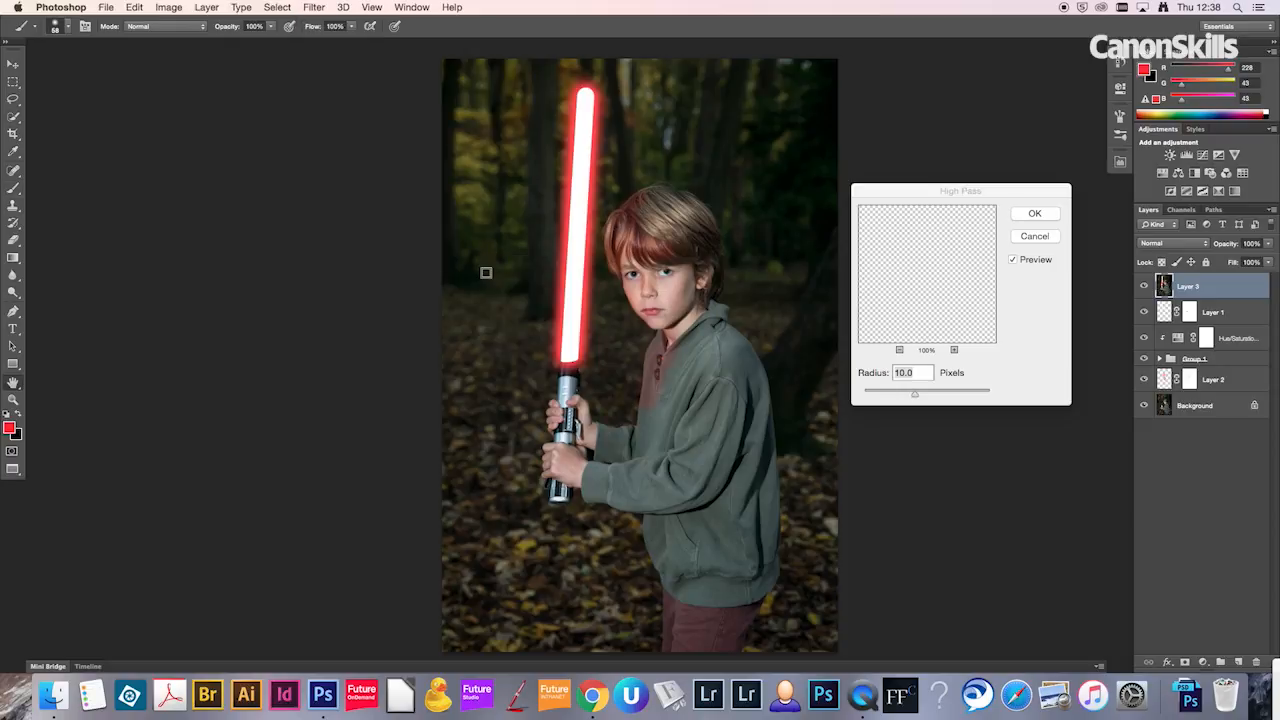
pyautogui.moveTo(915, 397); pyautogui.dragTo(920, 399)
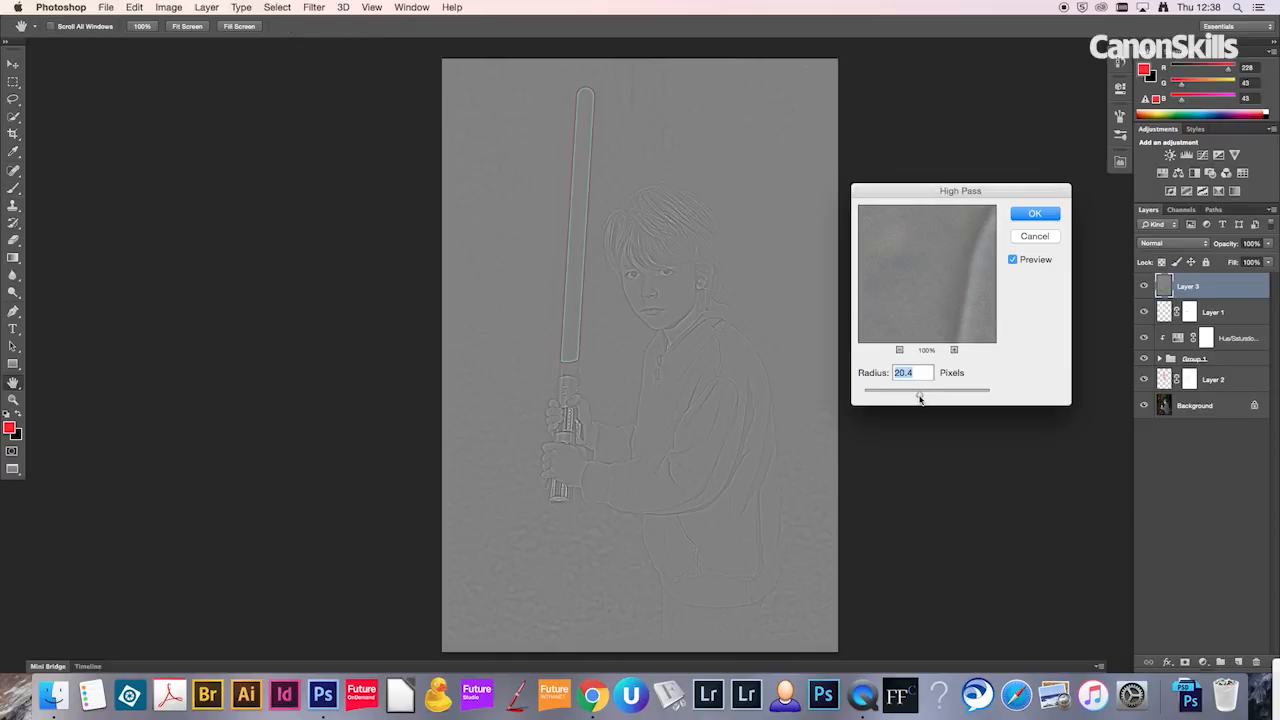
pyautogui.write('20')
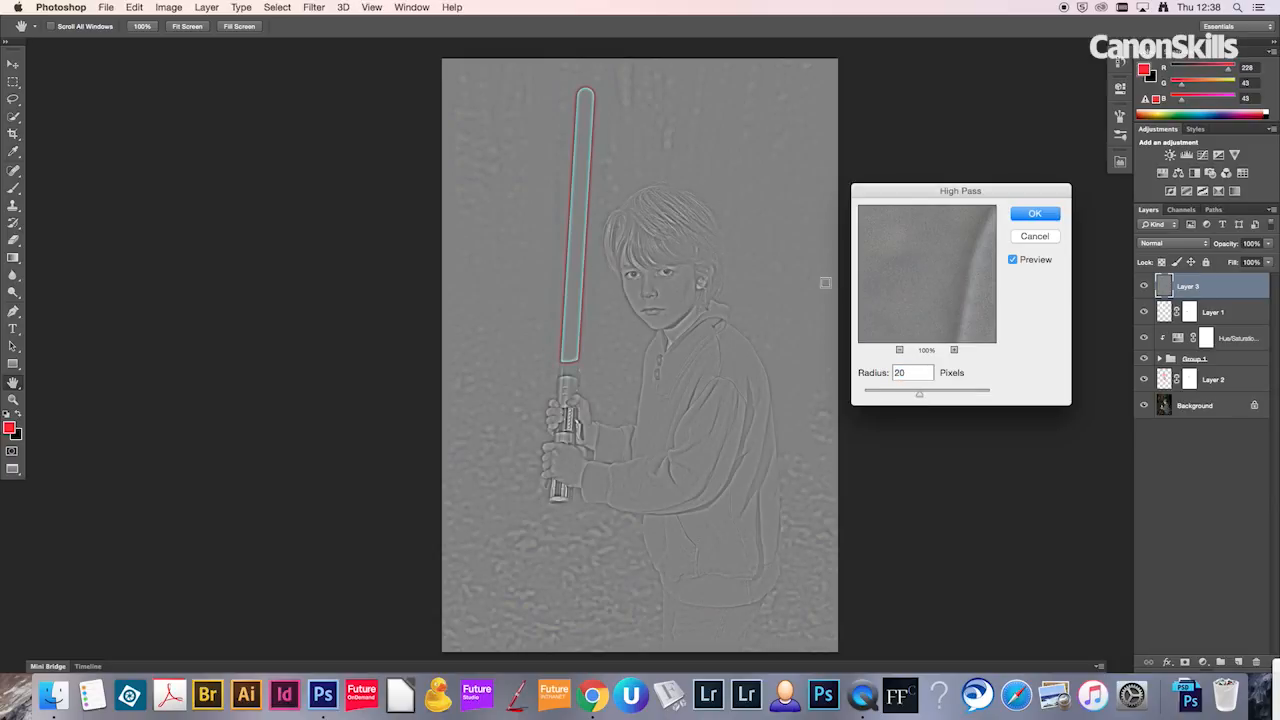
pyautogui.moveTo(1005, 190); pyautogui.dragTo(1015, 240)
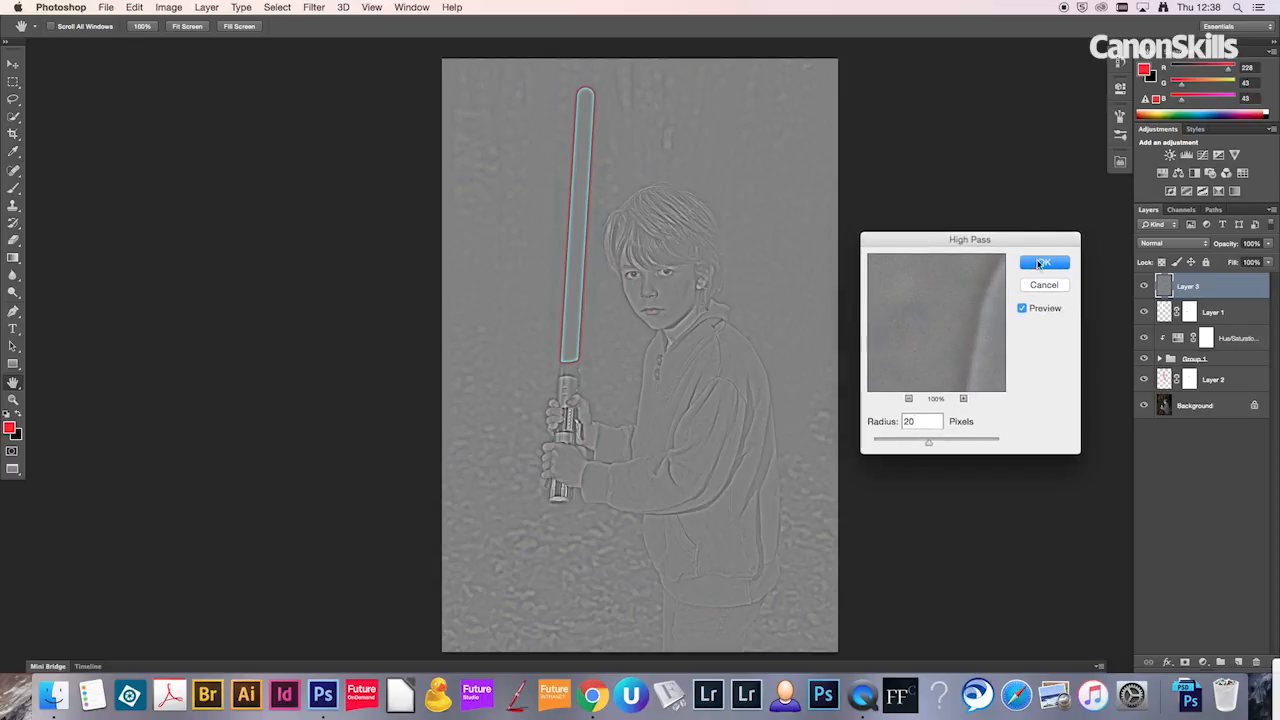
pyautogui.click(1040, 264)
pyautogui.click(1188, 245)
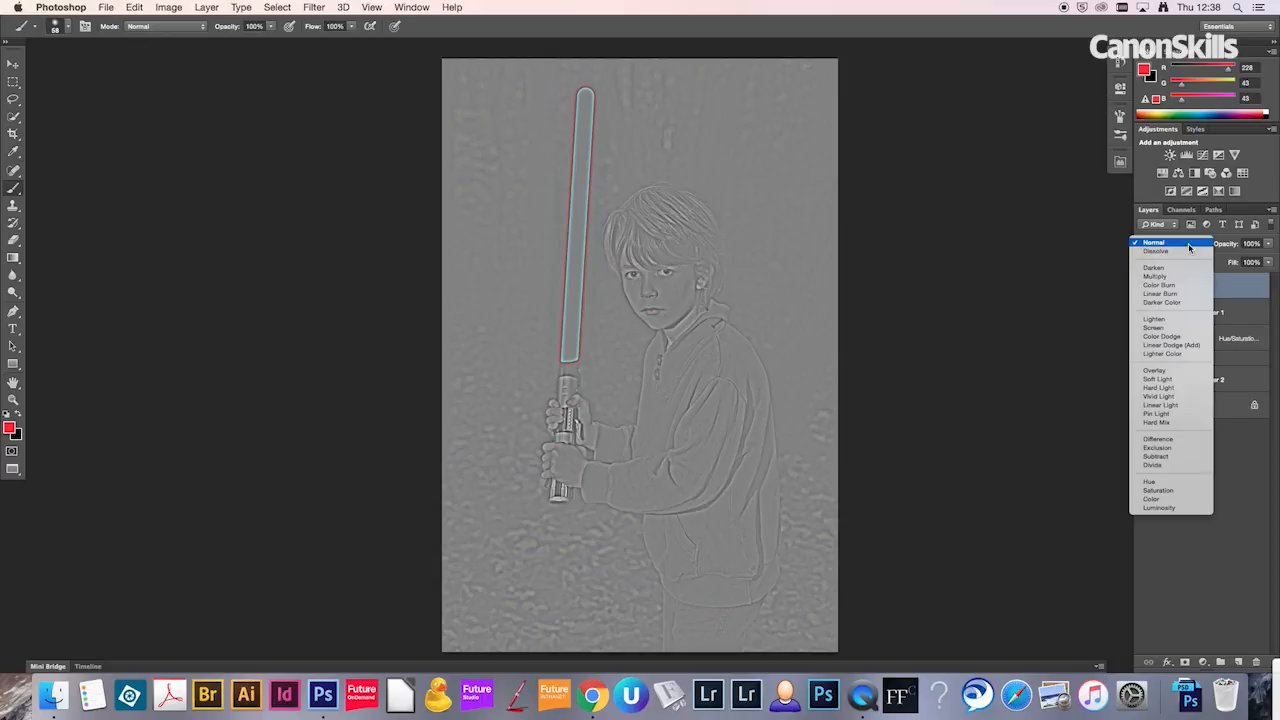
pyautogui.click(1176, 373)
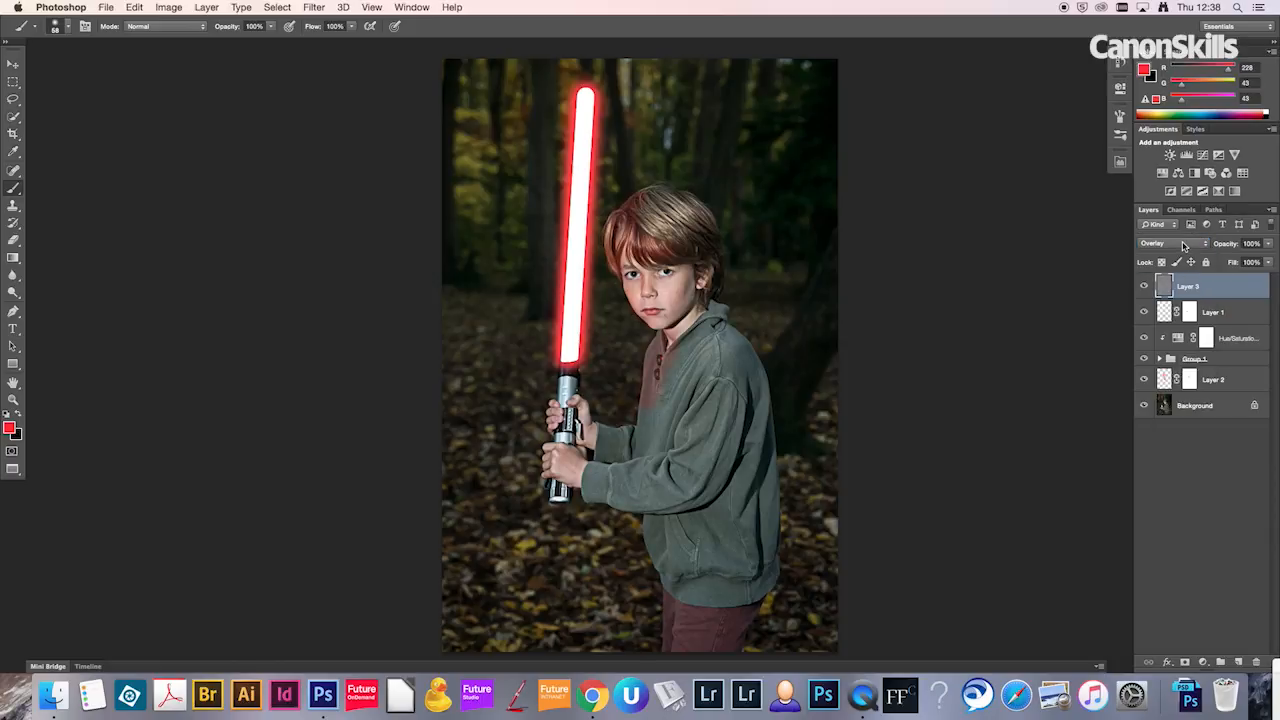
# Step: Compare the image with and without the High Pass layer, leave it visible, and inspect the boy's face up close
pyautogui.click(1144, 289)
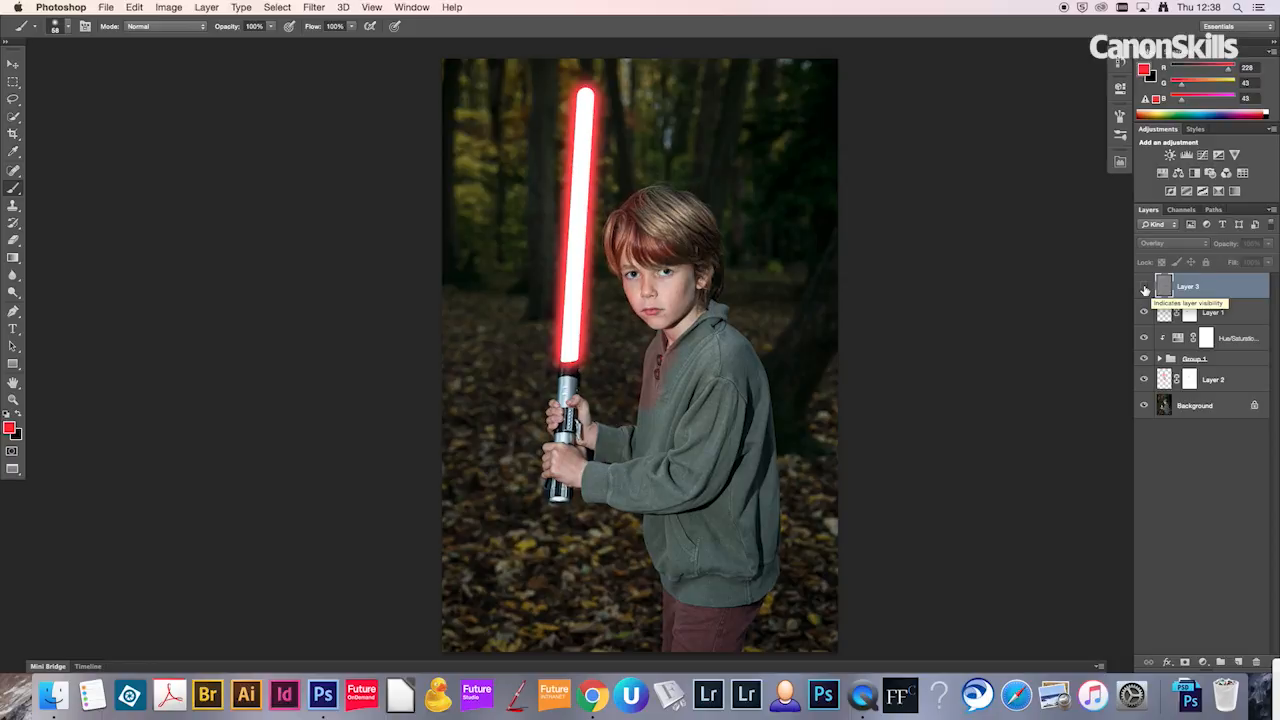
pyautogui.click(1145, 289)
pyautogui.click(1145, 289)
pyautogui.click(1145, 289)
pyautogui.press('z')
pyautogui.moveTo(659, 289)
pyautogui.mouseDown()
pyautogui.moveTo(703, 291)
pyautogui.moveTo(659, 293)
pyautogui.mouseUp()
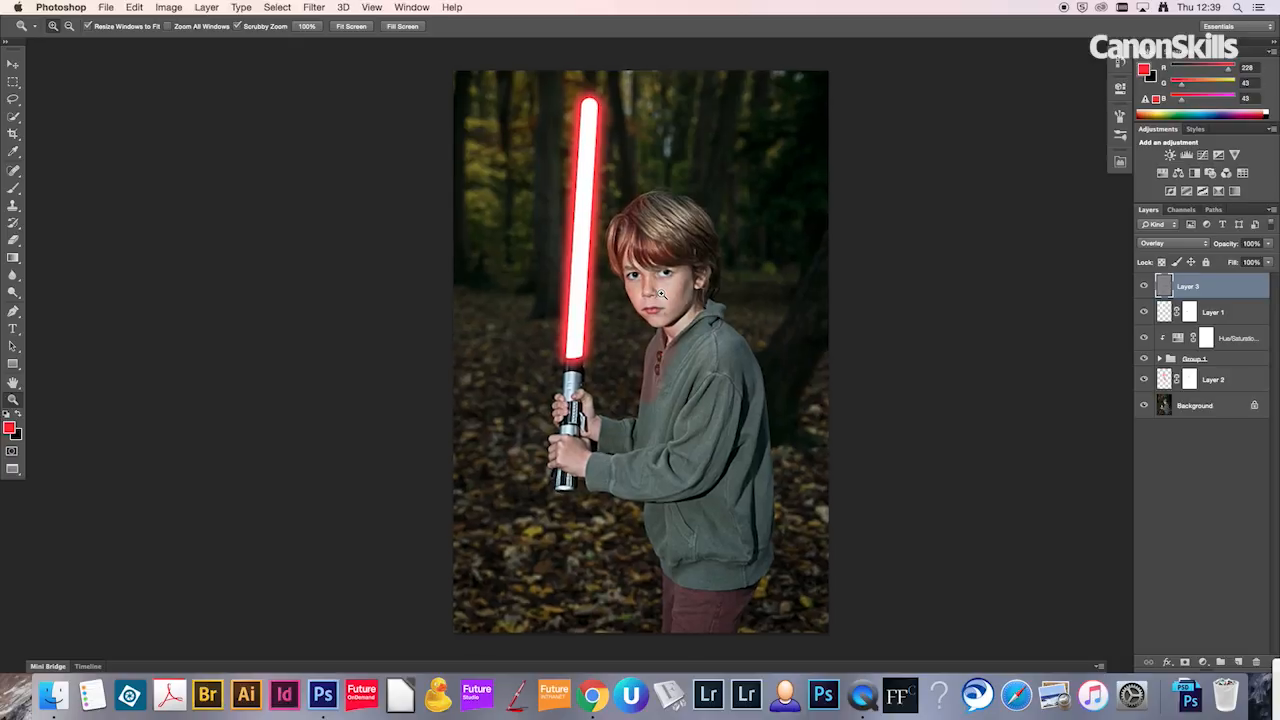
# Step: Add a Color Balance adjustment layer above the High Pass layer and turn off Preserve Luminosity
pyautogui.click(1205, 664)
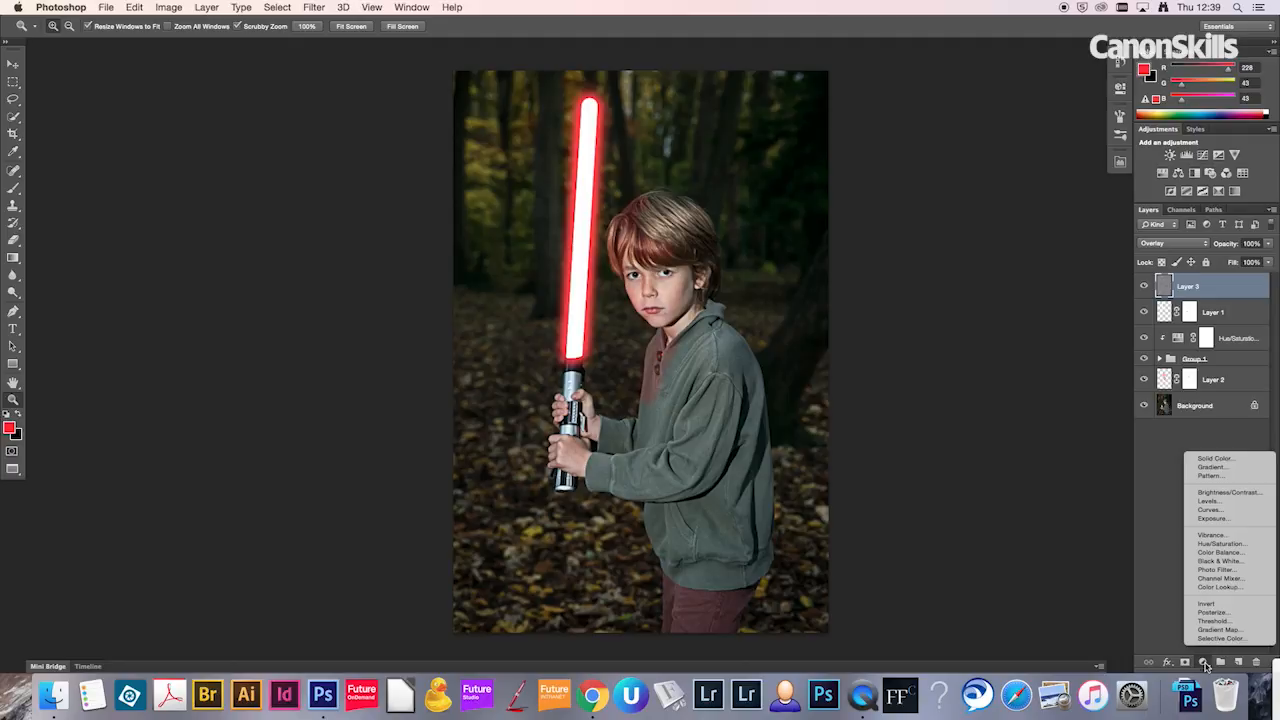
pyautogui.click(1219, 556)
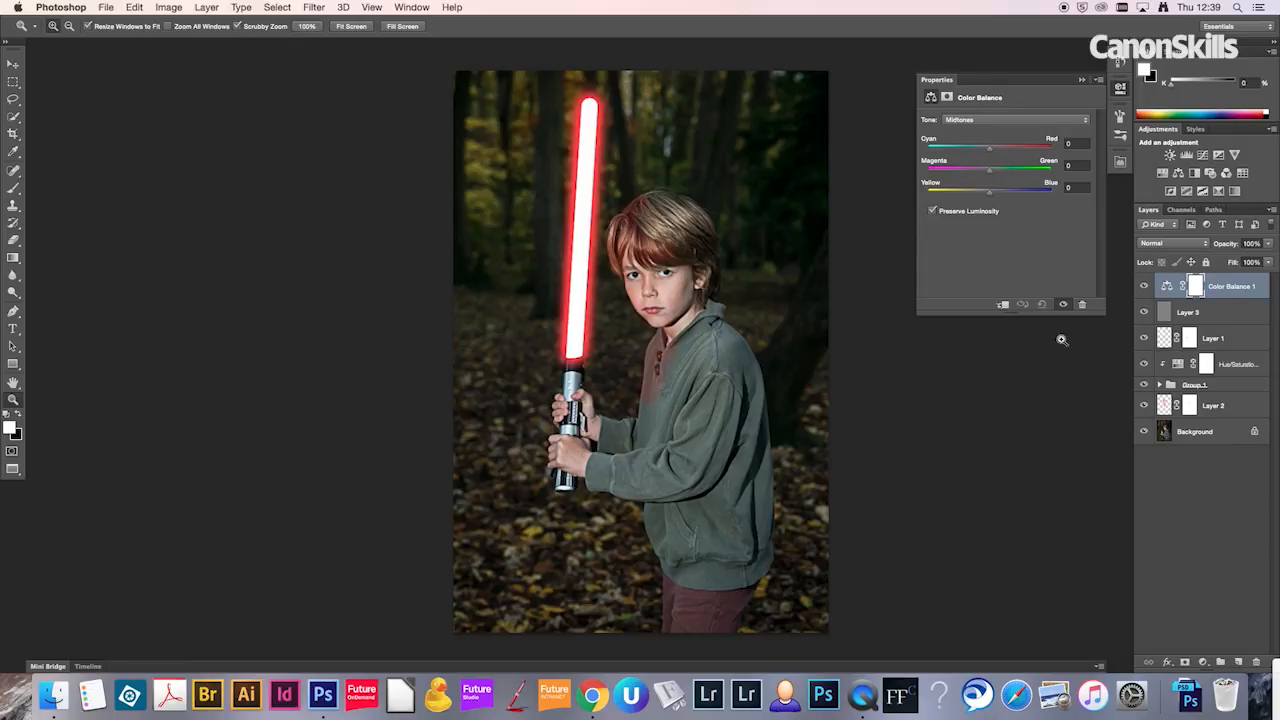
pyautogui.click(932, 211)
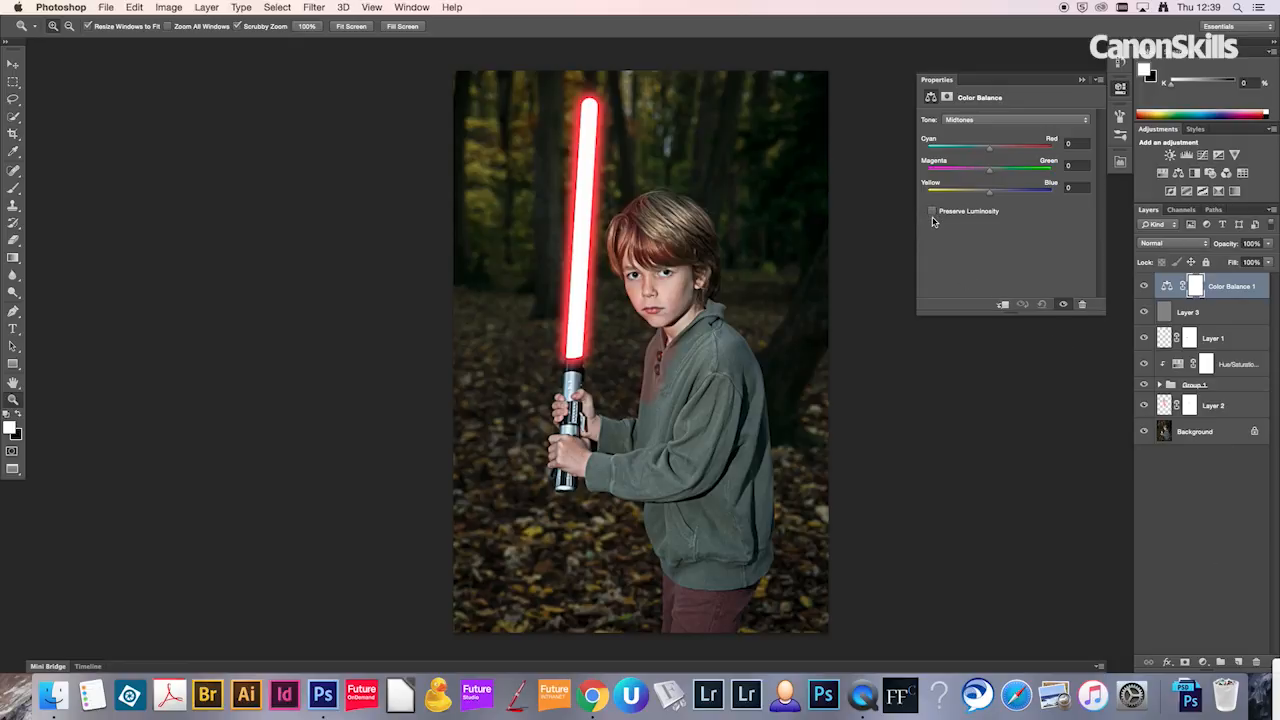
# Step: Shift the Color Balance shadows toward blue and slightly toward cyan
pyautogui.click(982, 121)
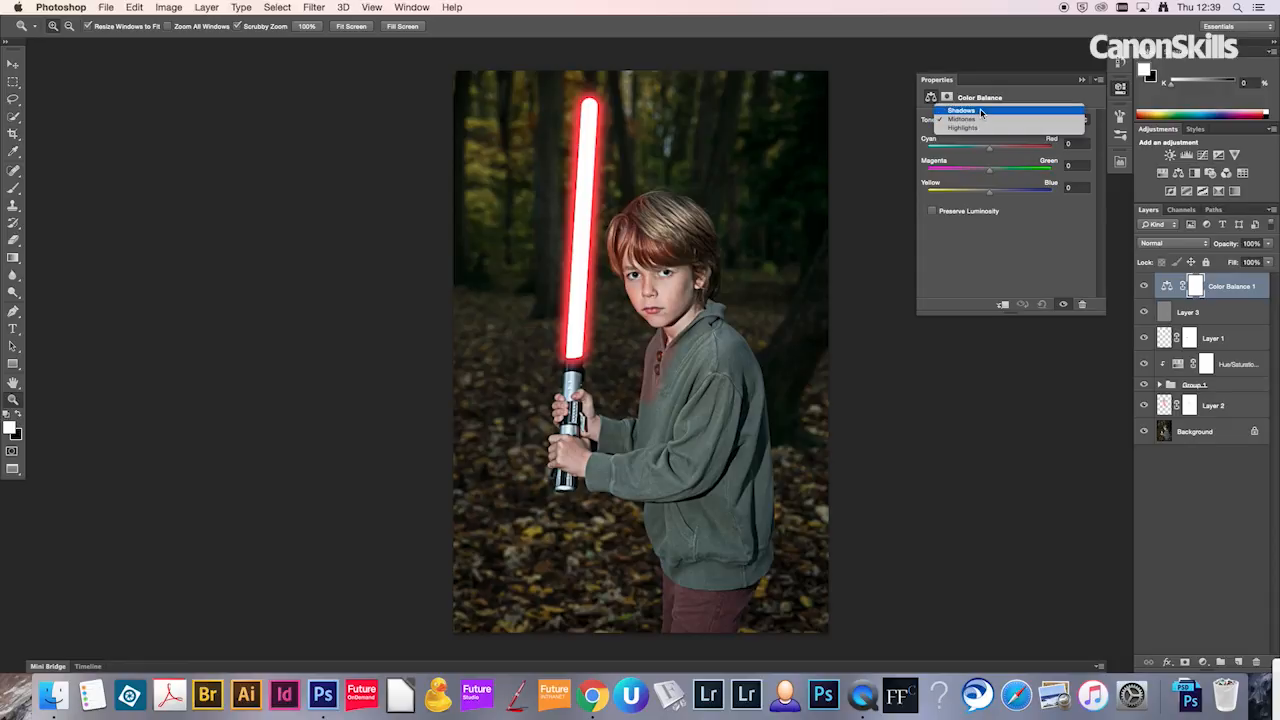
pyautogui.click(981, 112)
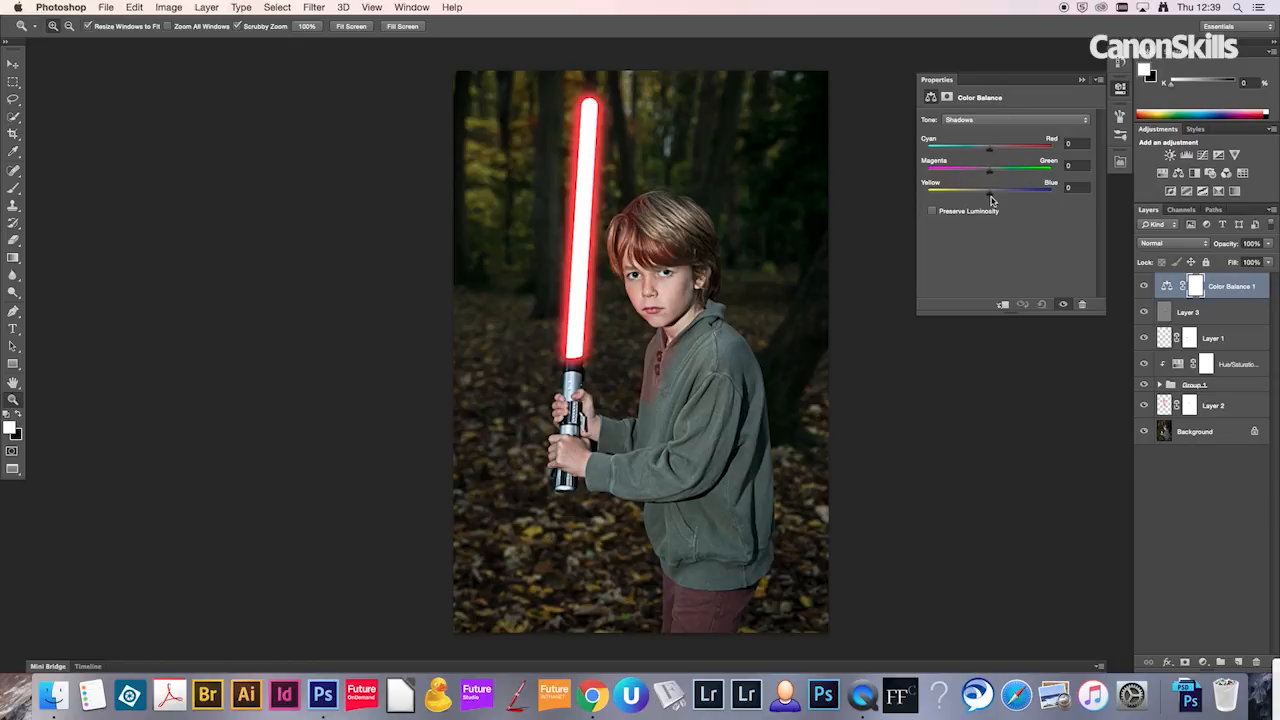
pyautogui.moveTo(991, 198); pyautogui.dragTo(1009, 203)
pyautogui.moveTo(990, 152); pyautogui.dragTo(988, 155)
# Step: Shift the Color Balance highlights moderately toward red and slightly toward yellow
pyautogui.click(991, 120)
pyautogui.click(977, 139)
pyautogui.moveTo(989, 148); pyautogui.dragTo(1005, 148)
pyautogui.moveTo(989, 192); pyautogui.dragTo(988, 197)
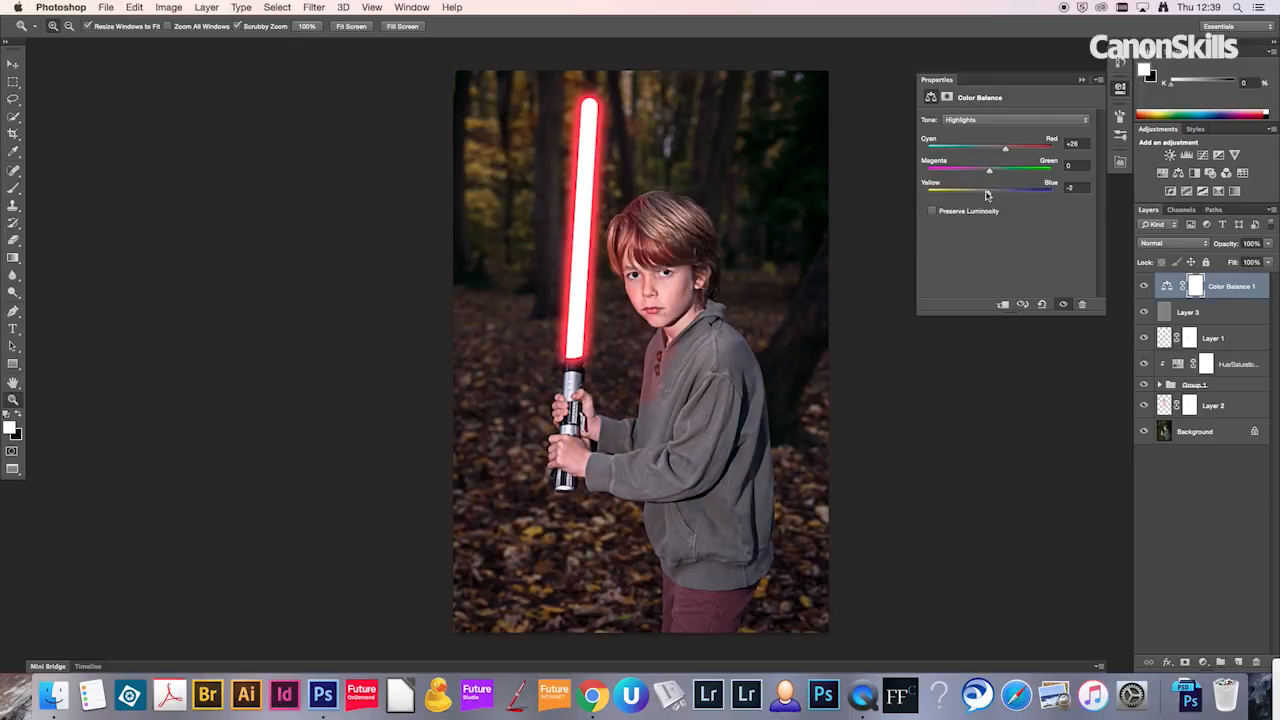
pyautogui.moveTo(986, 195); pyautogui.dragTo(982, 194)
pyautogui.moveTo(1007, 153); pyautogui.dragTo(1001, 154)
# Step: Compare the image with and without the Color Balance adjustment, leaving the layer visible
pyautogui.click(1116, 91)
pyautogui.click(1145, 287)
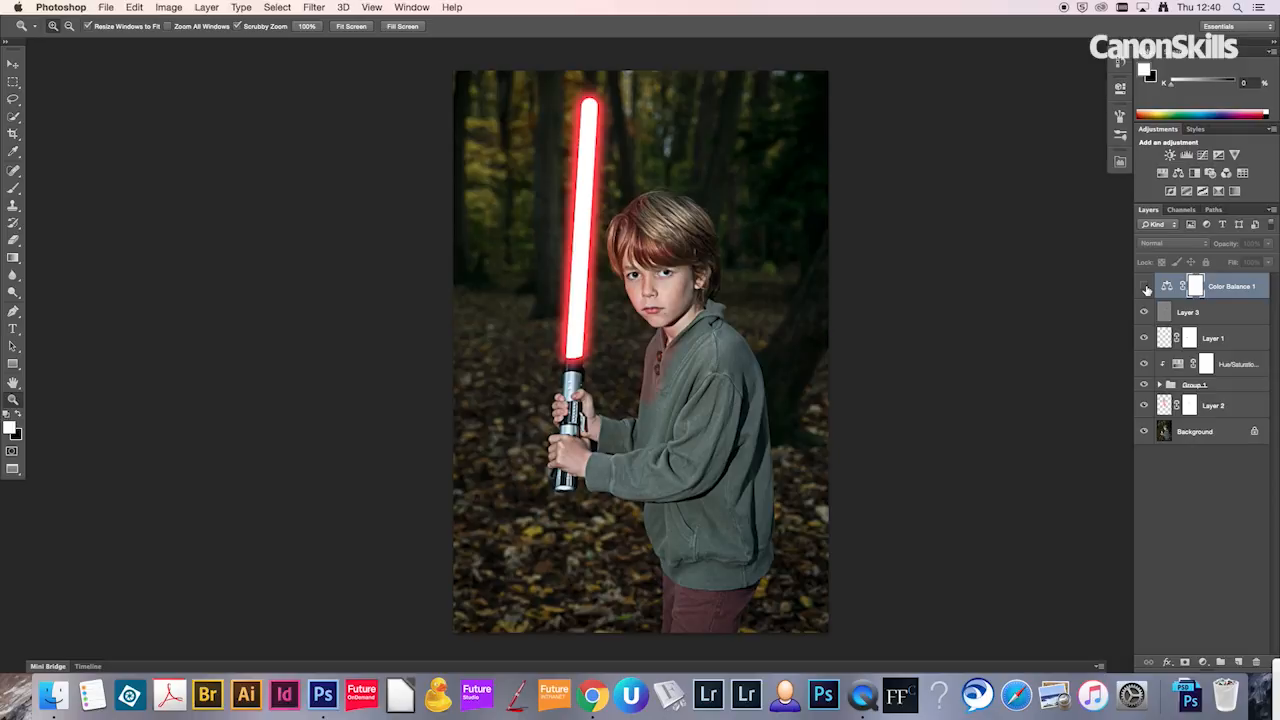
pyautogui.click(1146, 288)
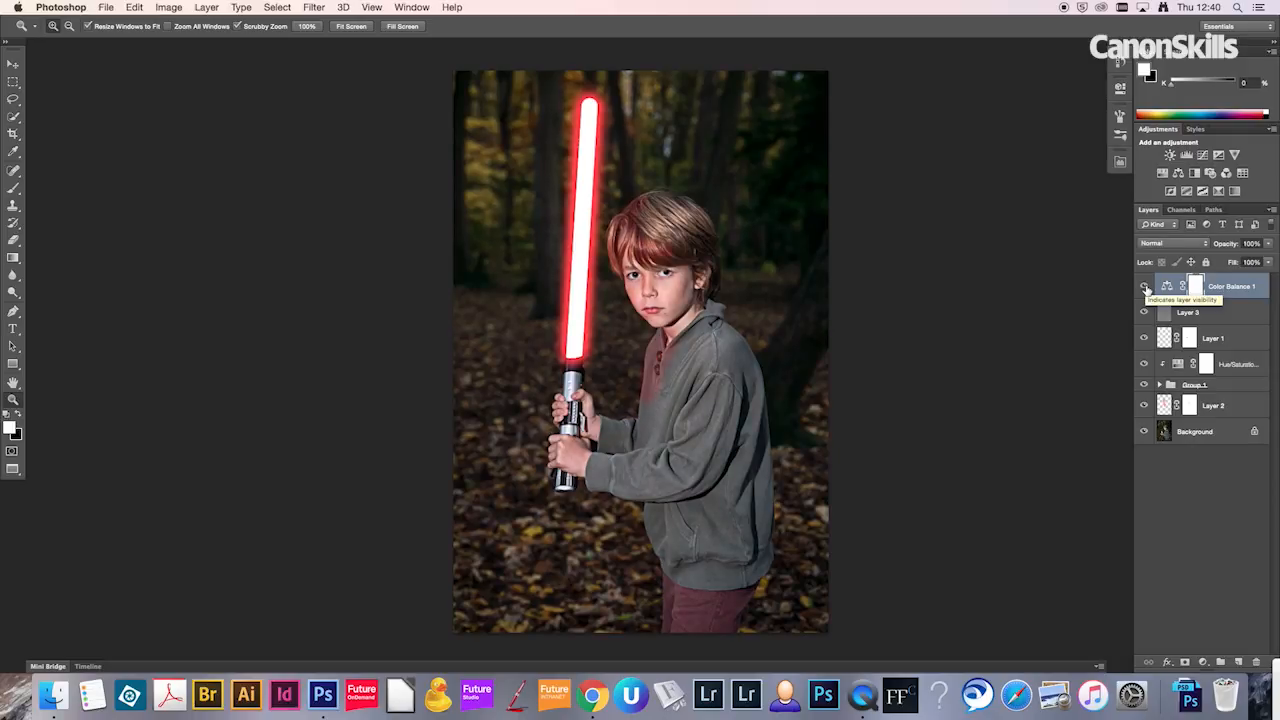
pyautogui.click(1146, 288)
pyautogui.click(1146, 288)
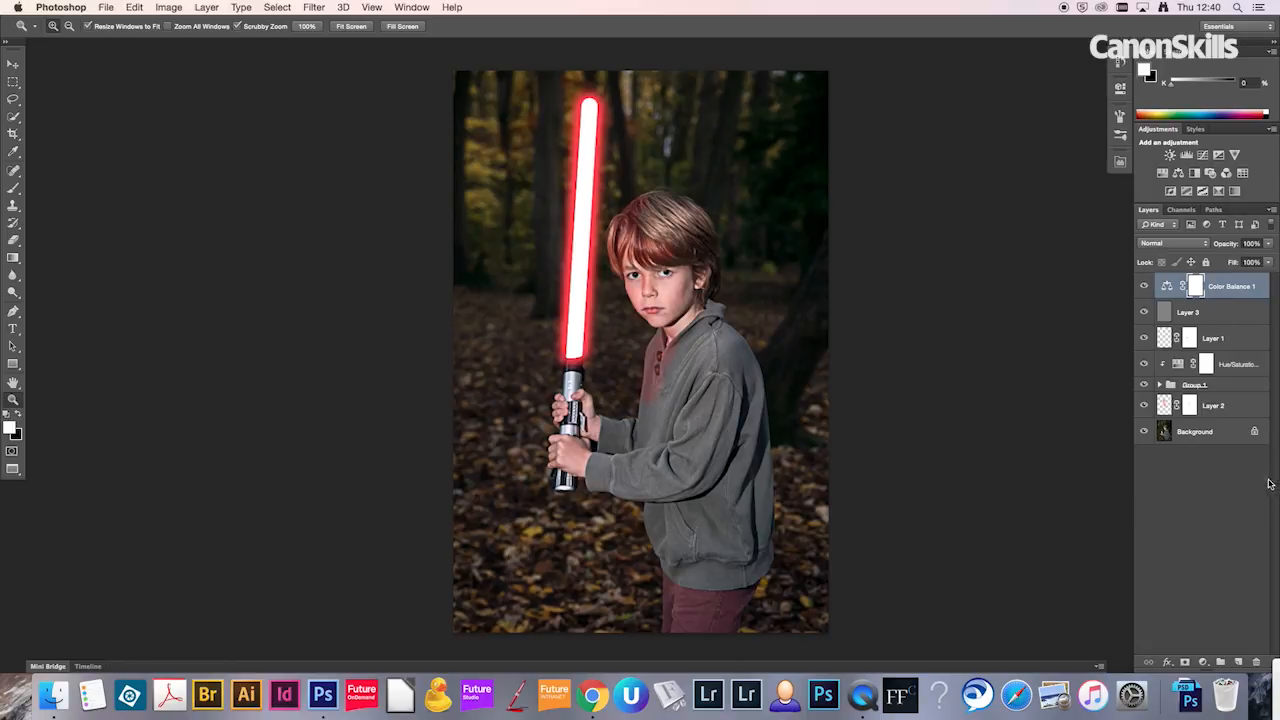
# Step: Add a Levels adjustment layer on top with midtones at 1.09 and the black output level at 7
pyautogui.click(1203, 662)
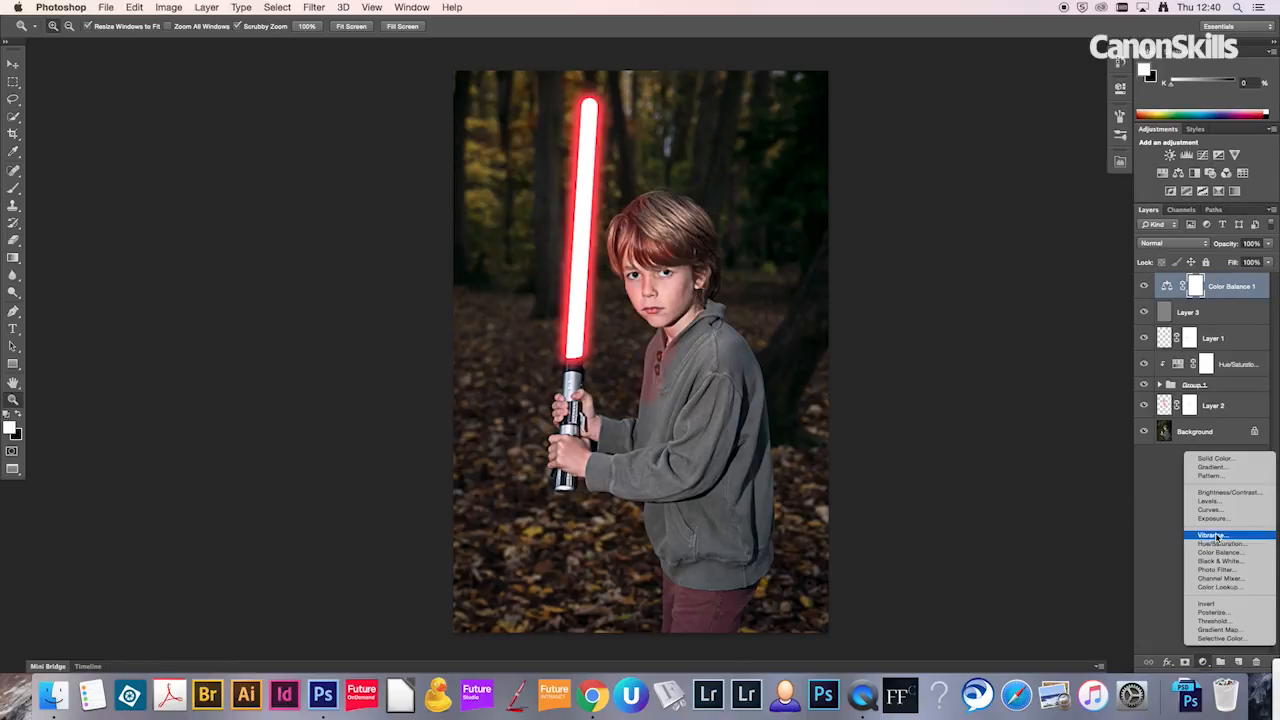
pyautogui.click(1210, 501)
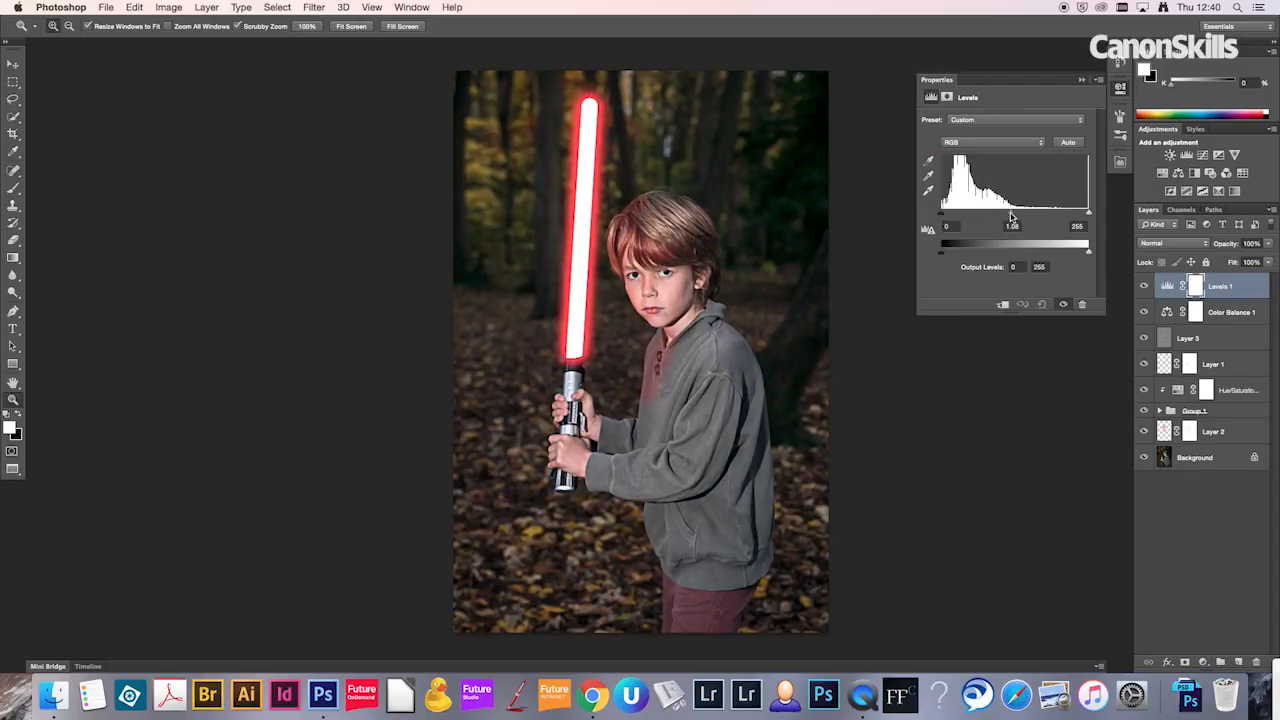
pyautogui.moveTo(941, 258); pyautogui.dragTo(945, 258)
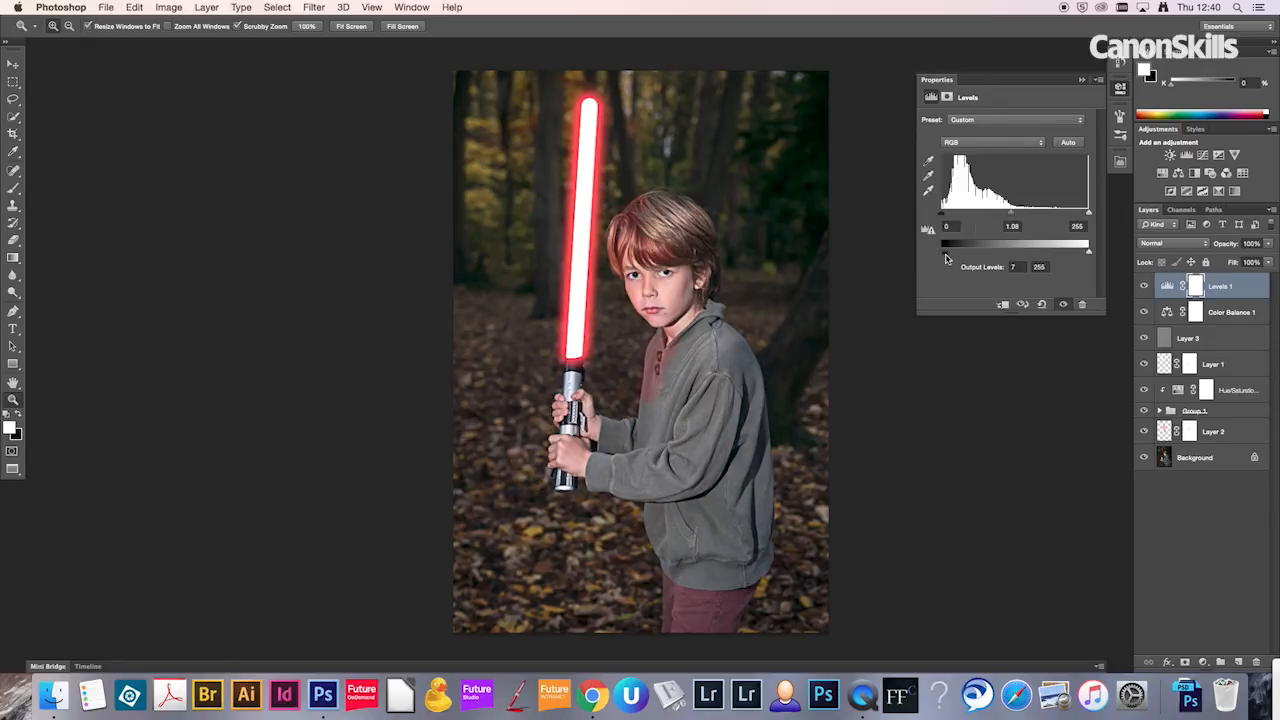
# Step: Compare the image with and without the Levels adjustment, leaving the layer visible
pyautogui.click(1121, 95)
pyautogui.click(1144, 287)
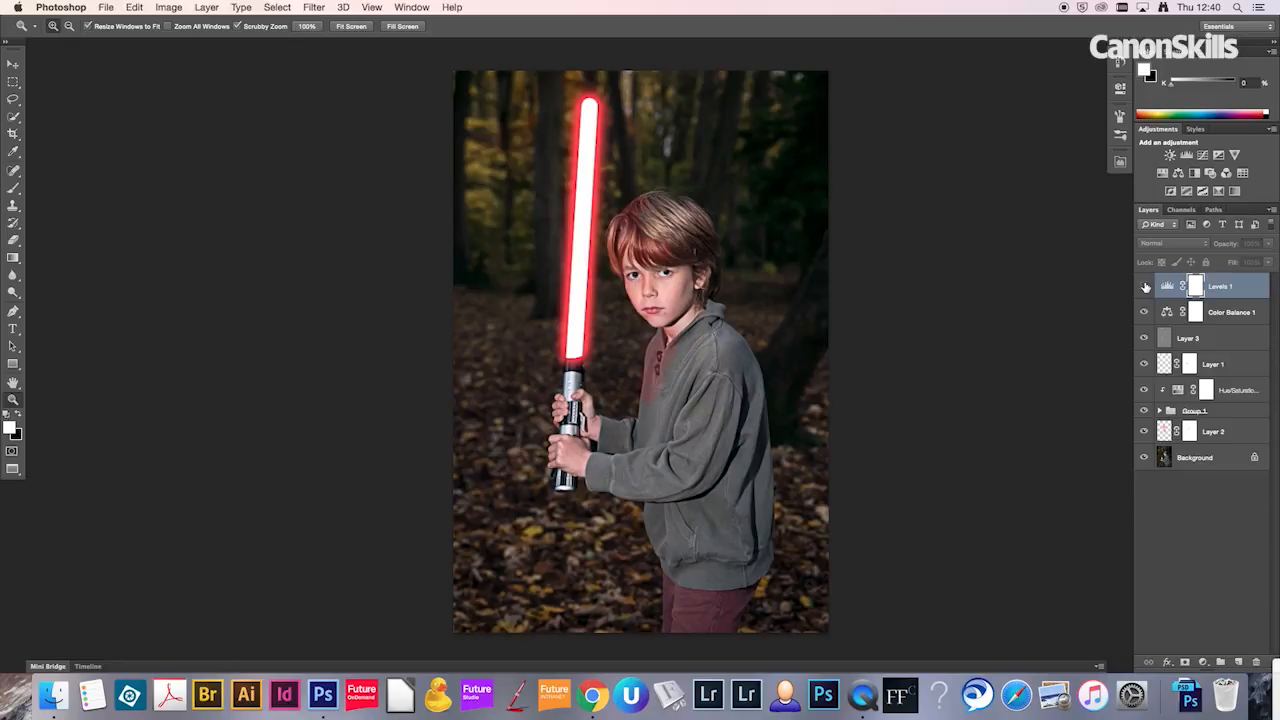
pyautogui.click(1144, 287)
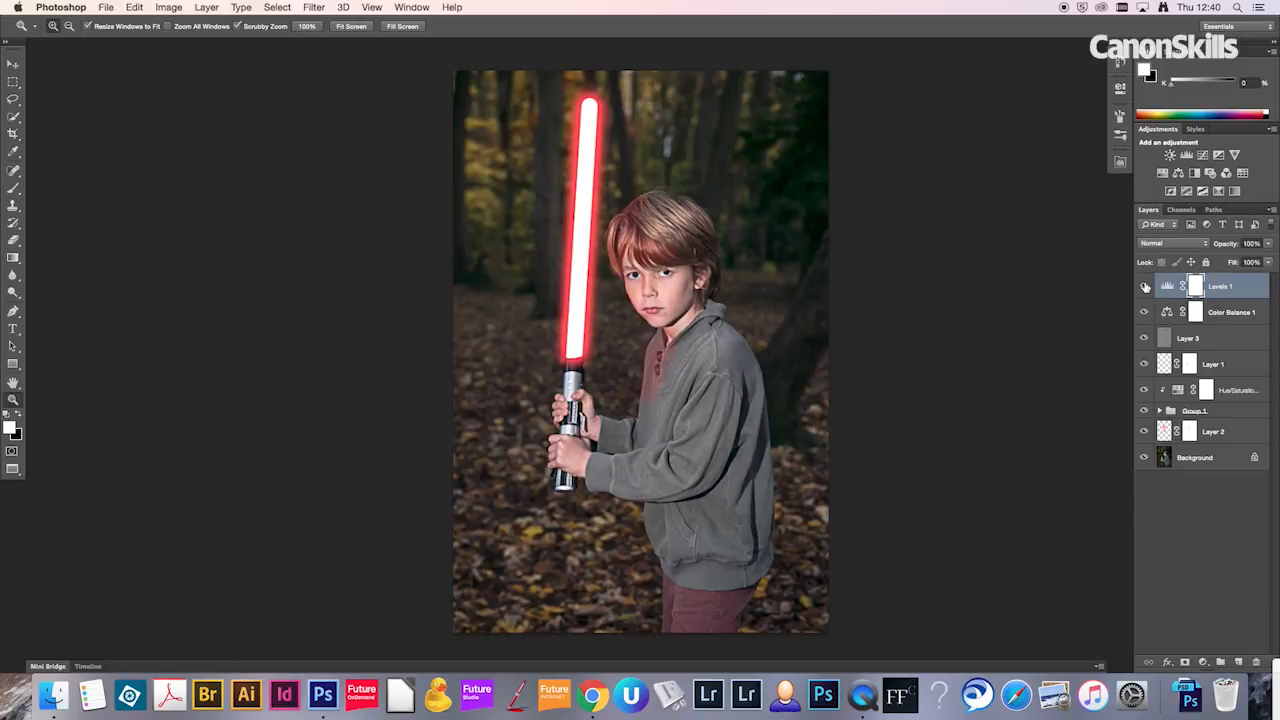
# Step: Create a new layer on top and make a large elliptical selection around the boy and the lightsaber
pyautogui.press('super+shift+n')
pyautogui.press('Return')
pyautogui.press('m')
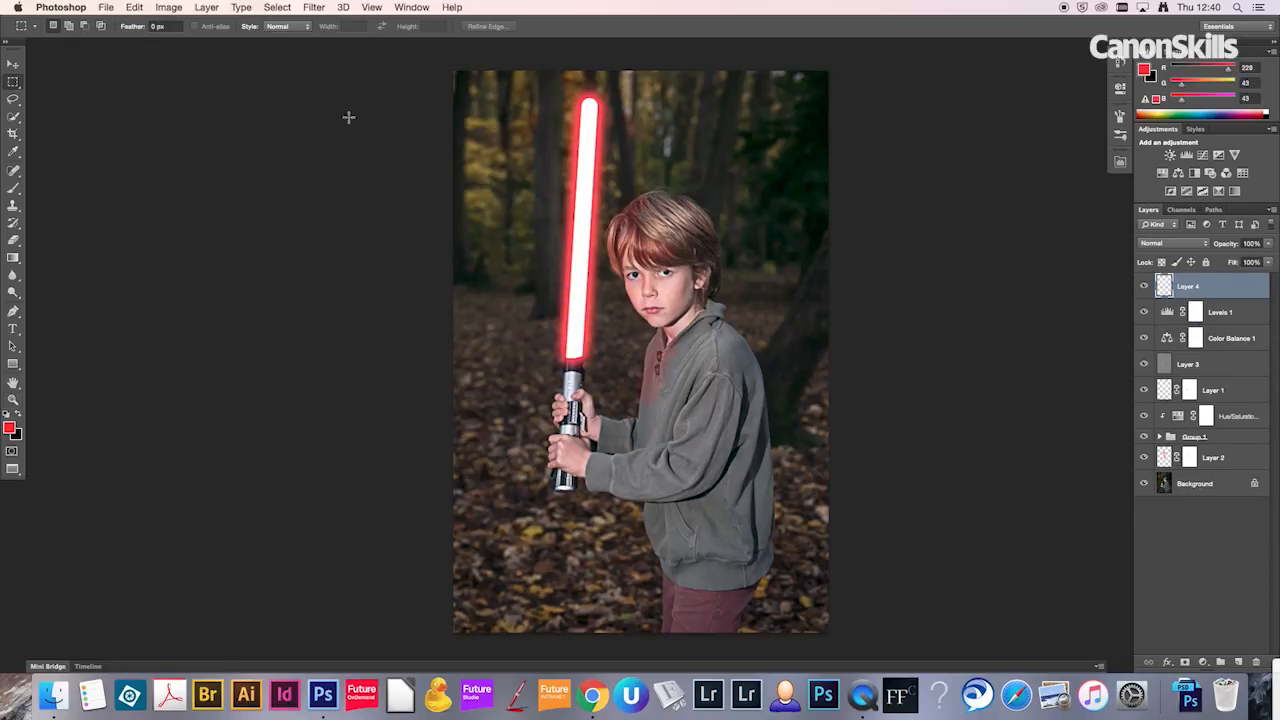
pyautogui.click(29, 82)
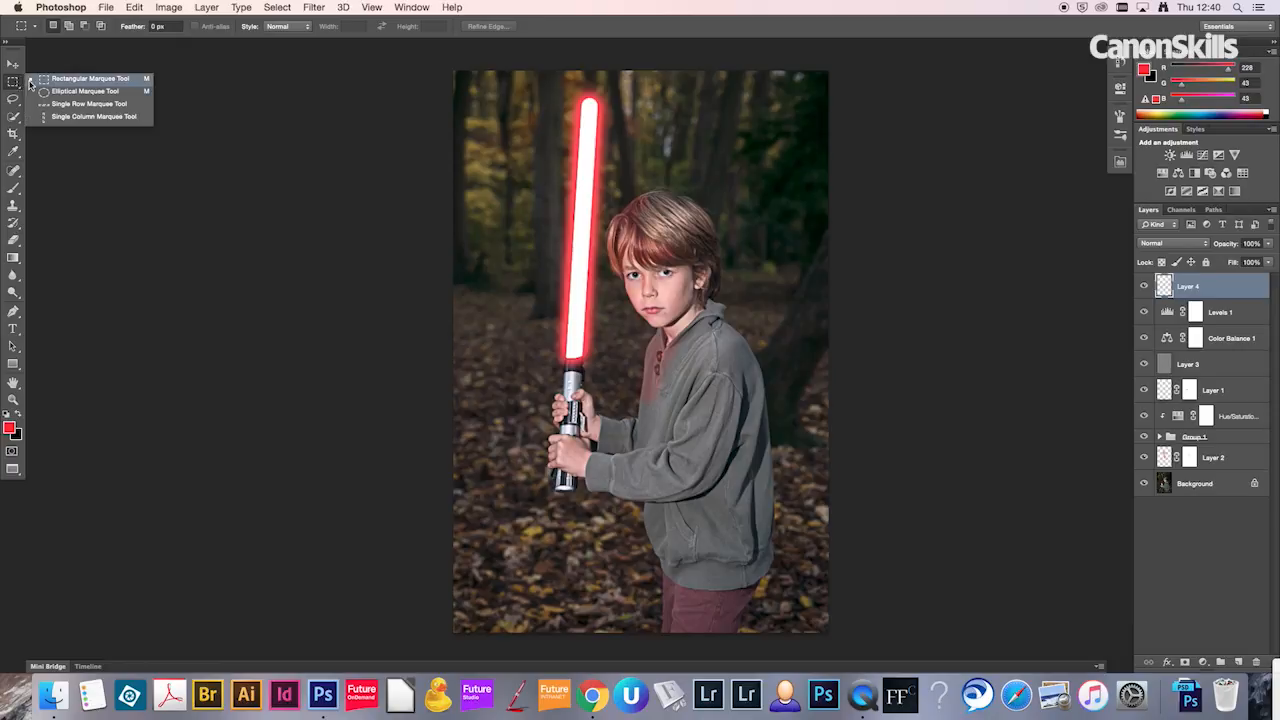
pyautogui.click(88, 91)
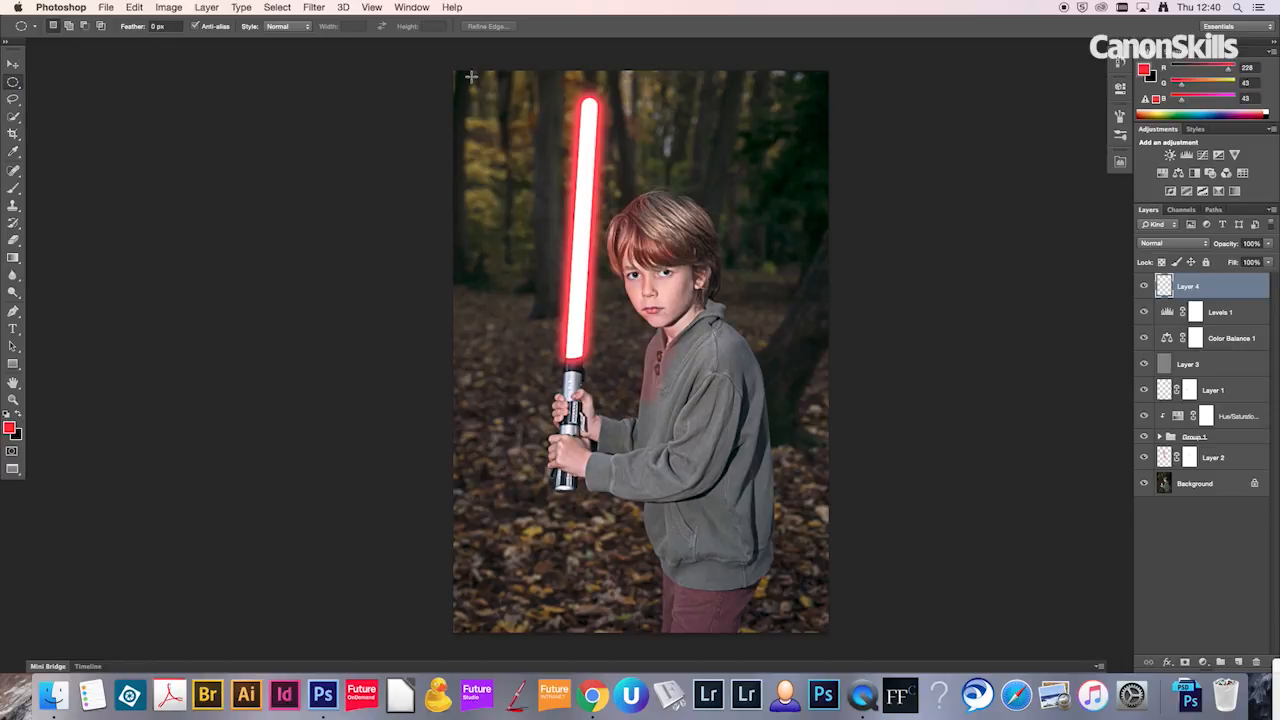
pyautogui.moveTo(491, 82); pyautogui.dragTo(794, 565)
pyautogui.click(617, 344)
pyautogui.press('super+z')
# Step: Soften the elliptical selection with Refine Edge, using a very large feather of just under 400 px and outputting to a selection
pyautogui.rightClick(618, 345)
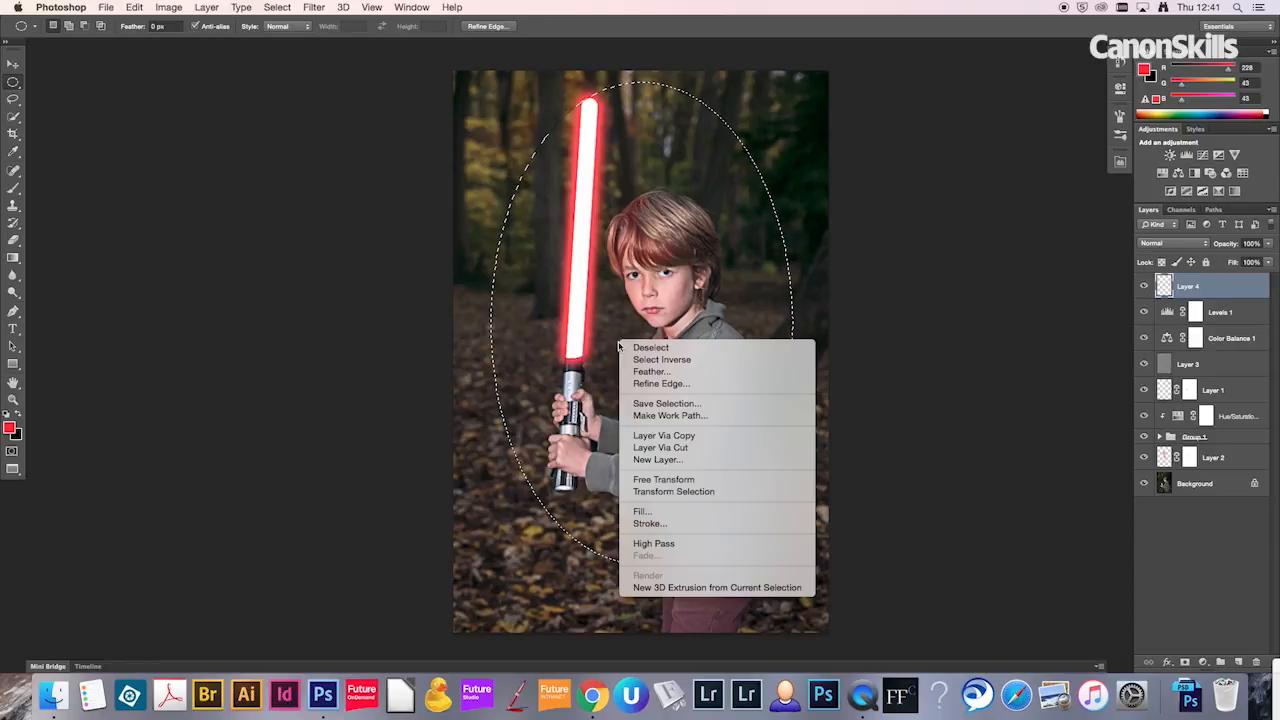
pyautogui.click(674, 384)
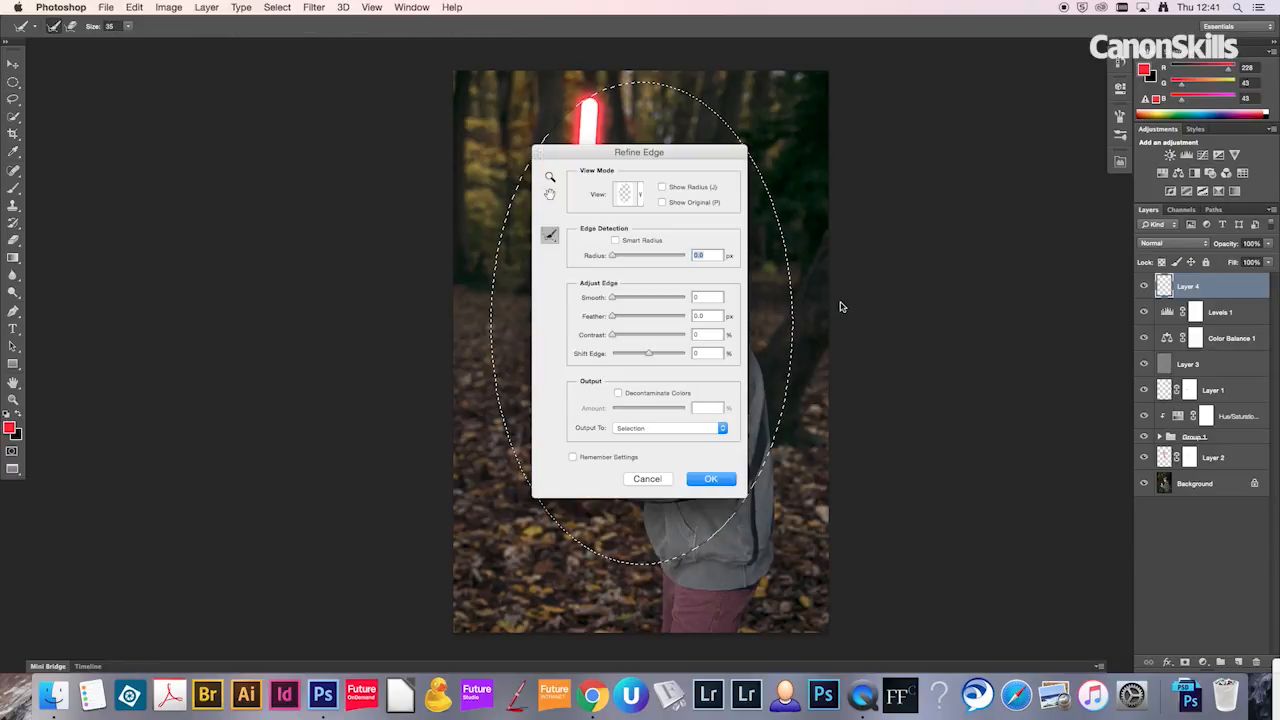
pyautogui.moveTo(664, 155); pyautogui.dragTo(922, 158)
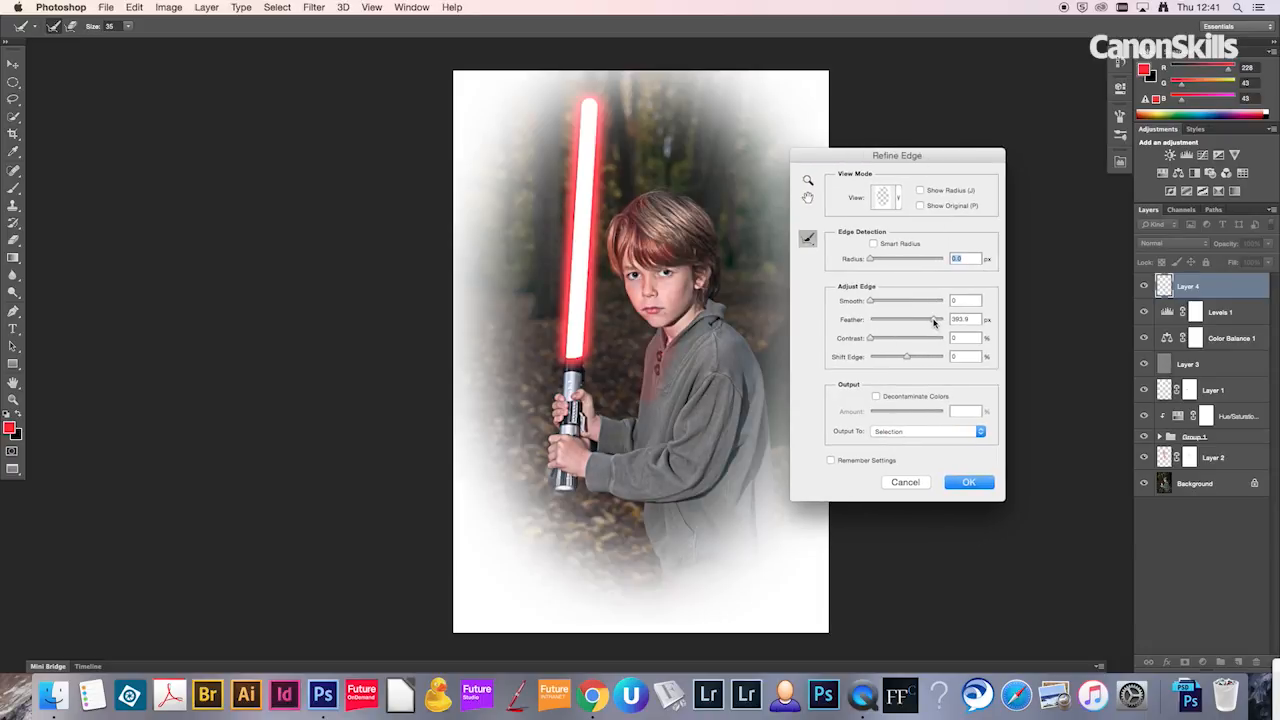
pyautogui.doubleClick(962, 320)
pyautogui.write('390')
pyautogui.click(968, 483)
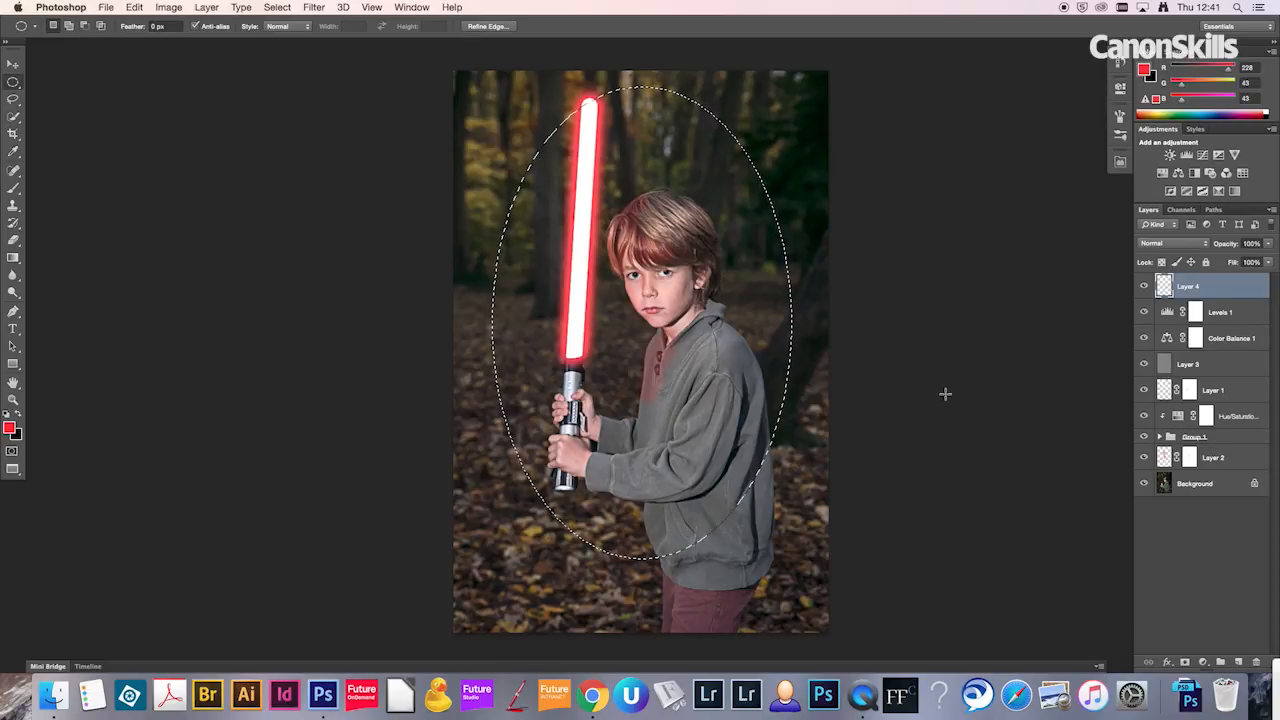
# Step: Invert the feathered selection, fill the area around the boy with black on the new layer, and deselect
pyautogui.press('super+shift+i')
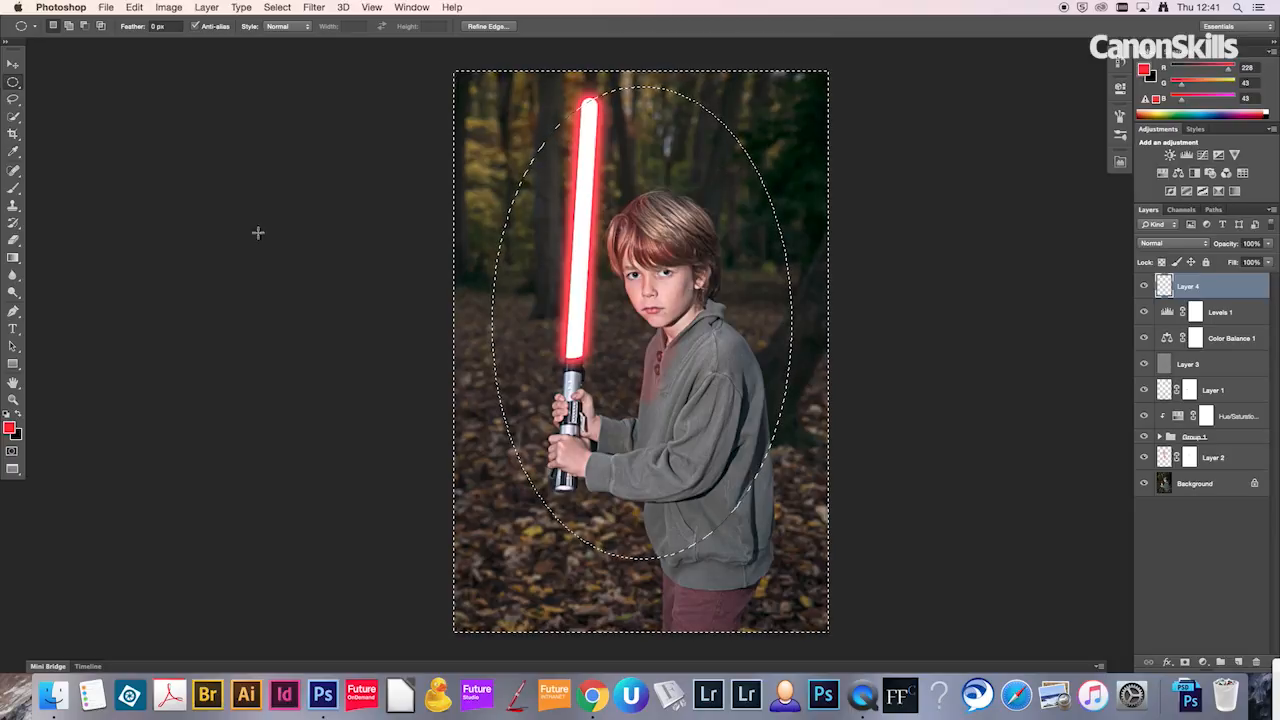
pyautogui.click(14, 259)
pyautogui.moveTo(14, 259); pyautogui.dragTo(80, 272)
pyautogui.press('x')
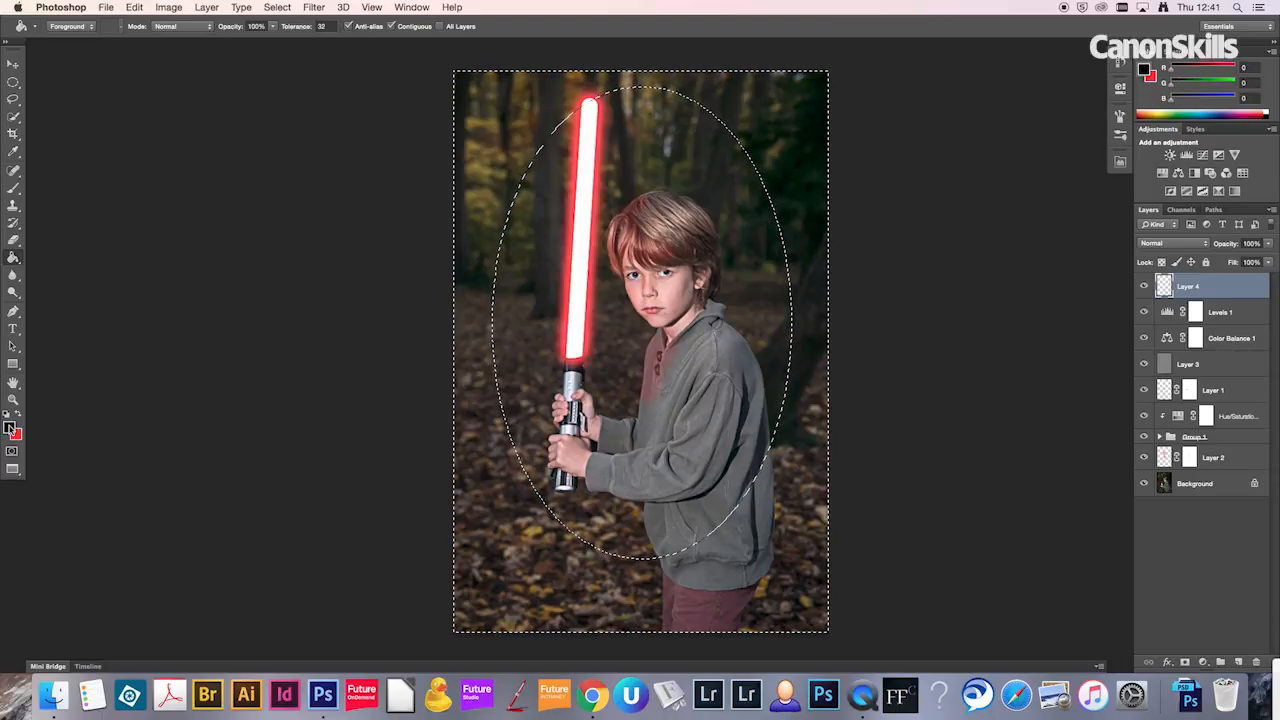
pyautogui.click(520, 134)
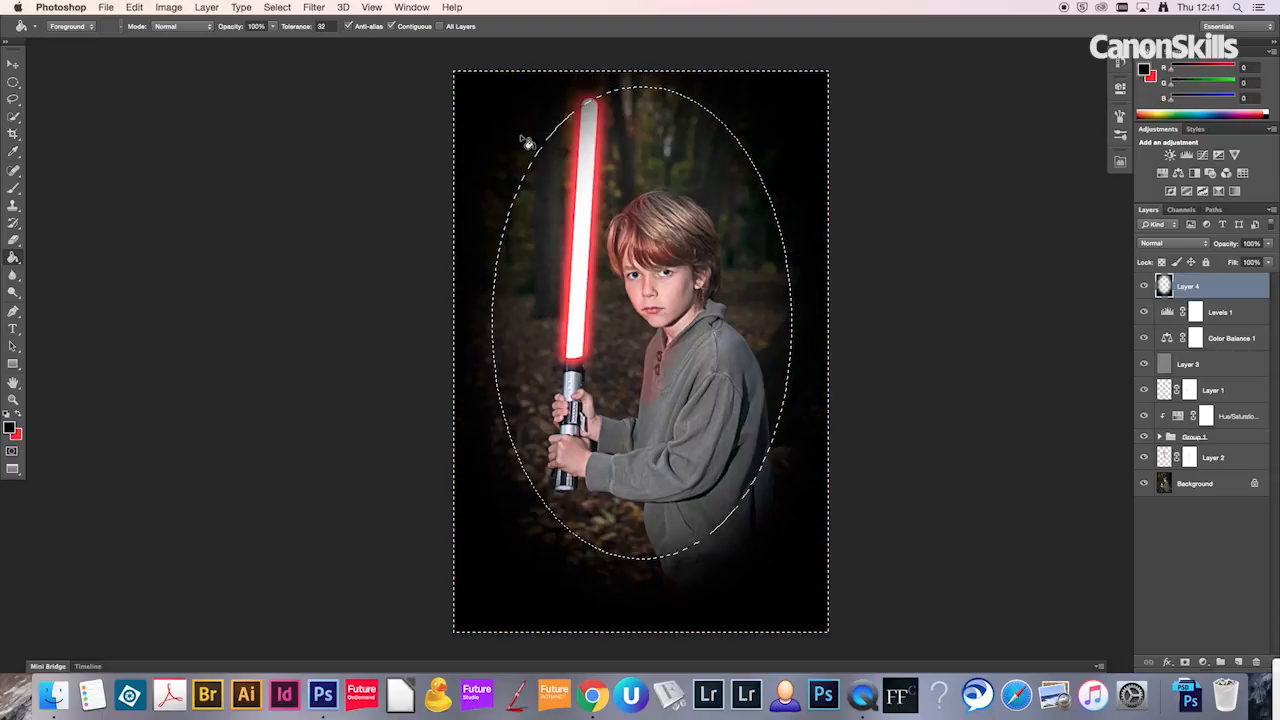
pyautogui.press('super+d')
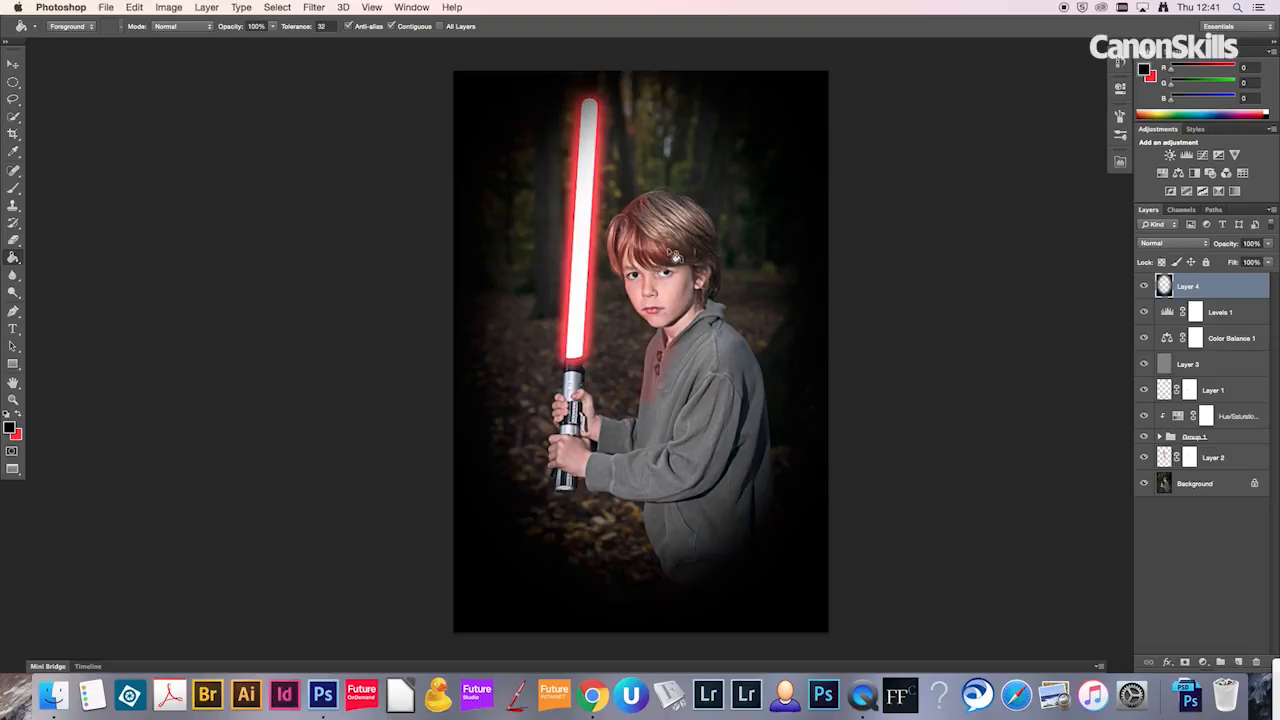
# Step: Set the black vignette layer's blend mode to Soft Light and its opacity to 30%
pyautogui.click(1207, 247)
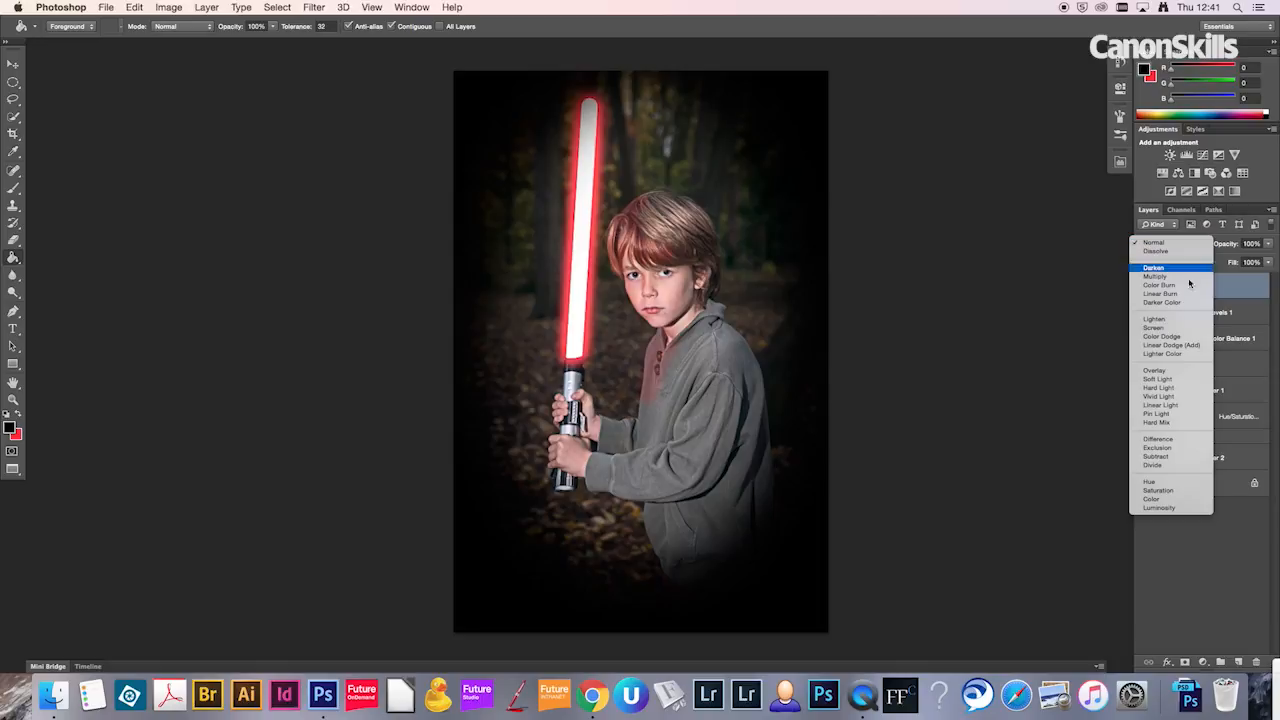
pyautogui.click(1179, 380)
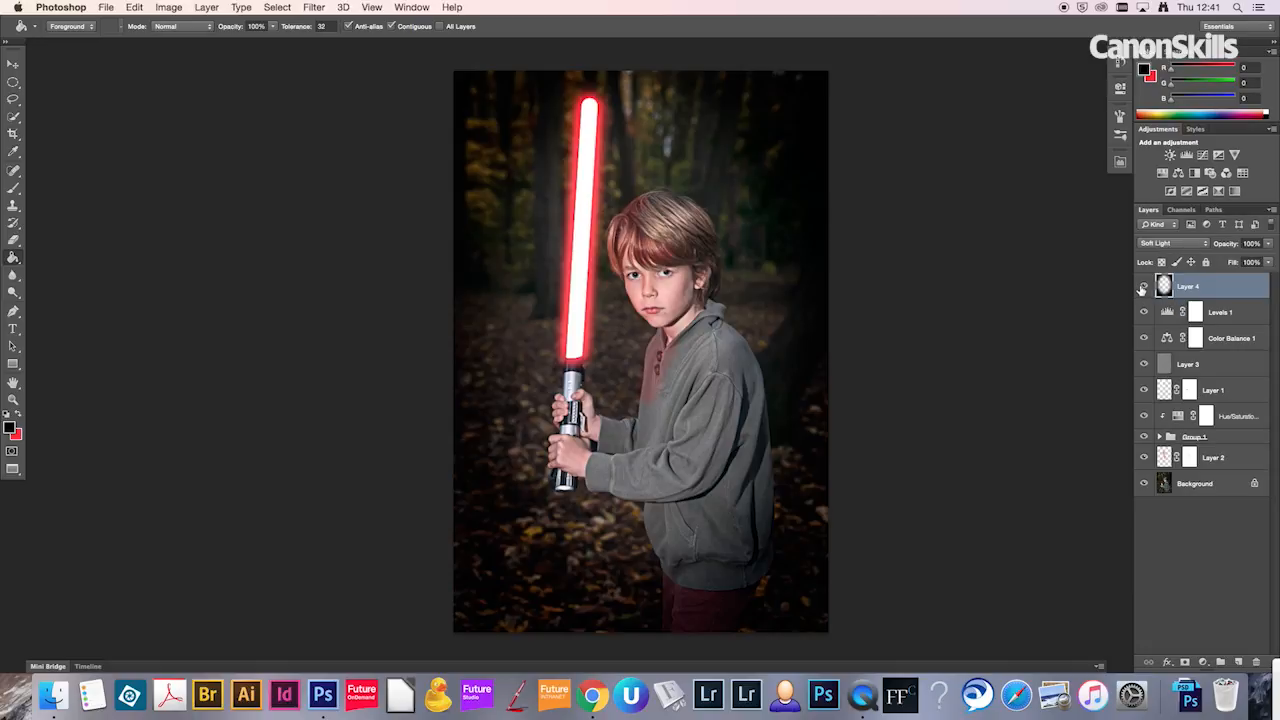
pyautogui.moveTo(1268, 262); pyautogui.dragTo(1238, 262)
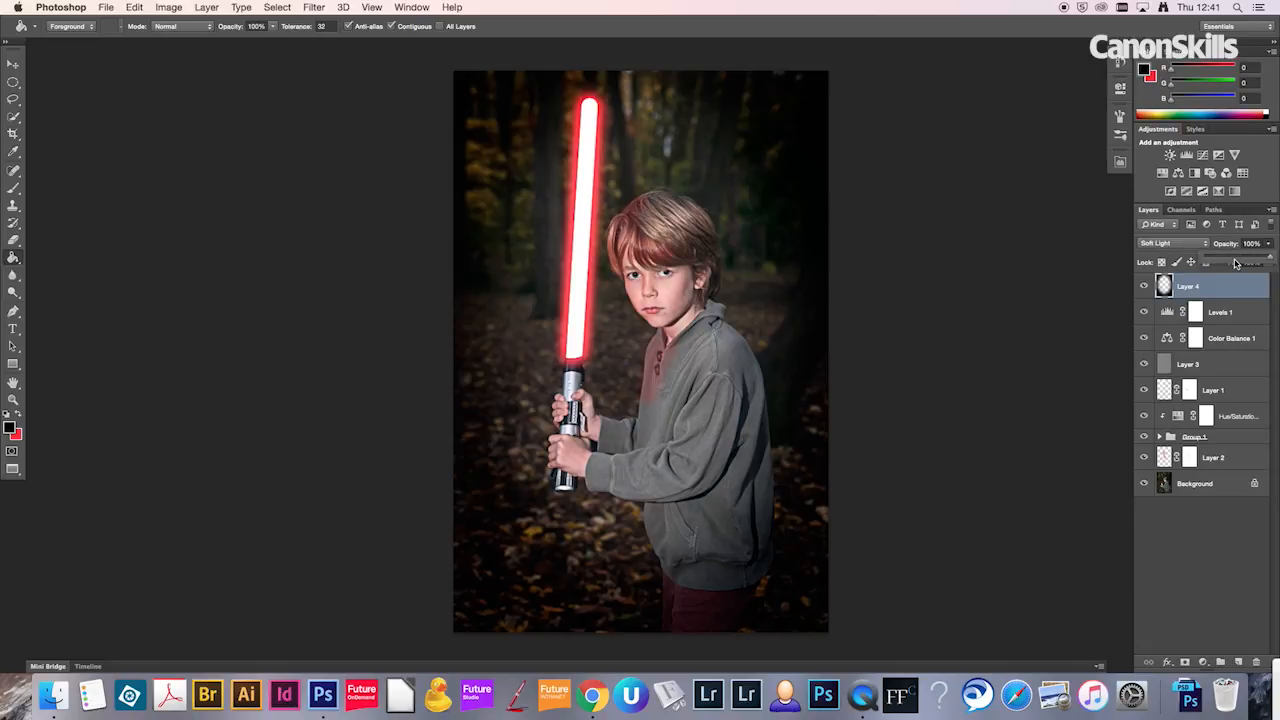
pyautogui.moveTo(1231, 262); pyautogui.dragTo(1227, 262)
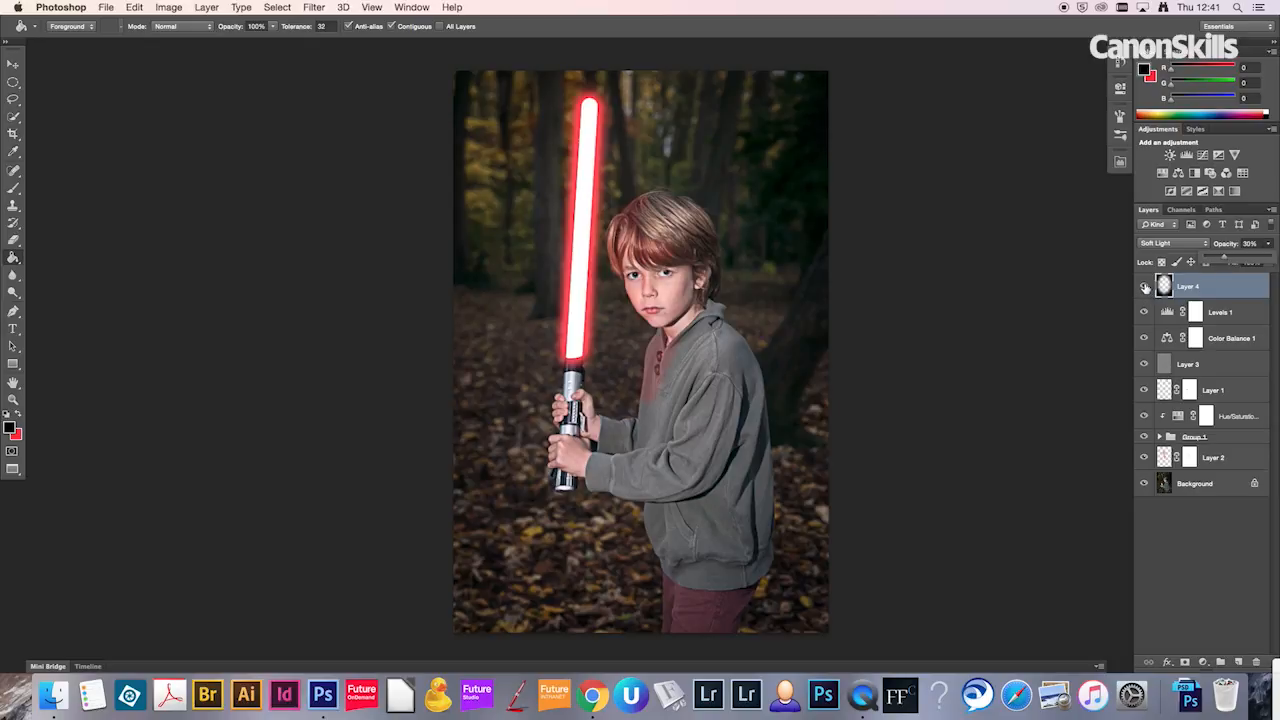
# Step: Compare the image with and without the vignette layer, leave it visible, and view the whole finished picture slightly smaller
pyautogui.click(1146, 287)
pyautogui.click(1146, 287)
pyautogui.click(1146, 287)
pyautogui.click(1146, 287)
pyautogui.click(1146, 287)
pyautogui.click(1146, 287)
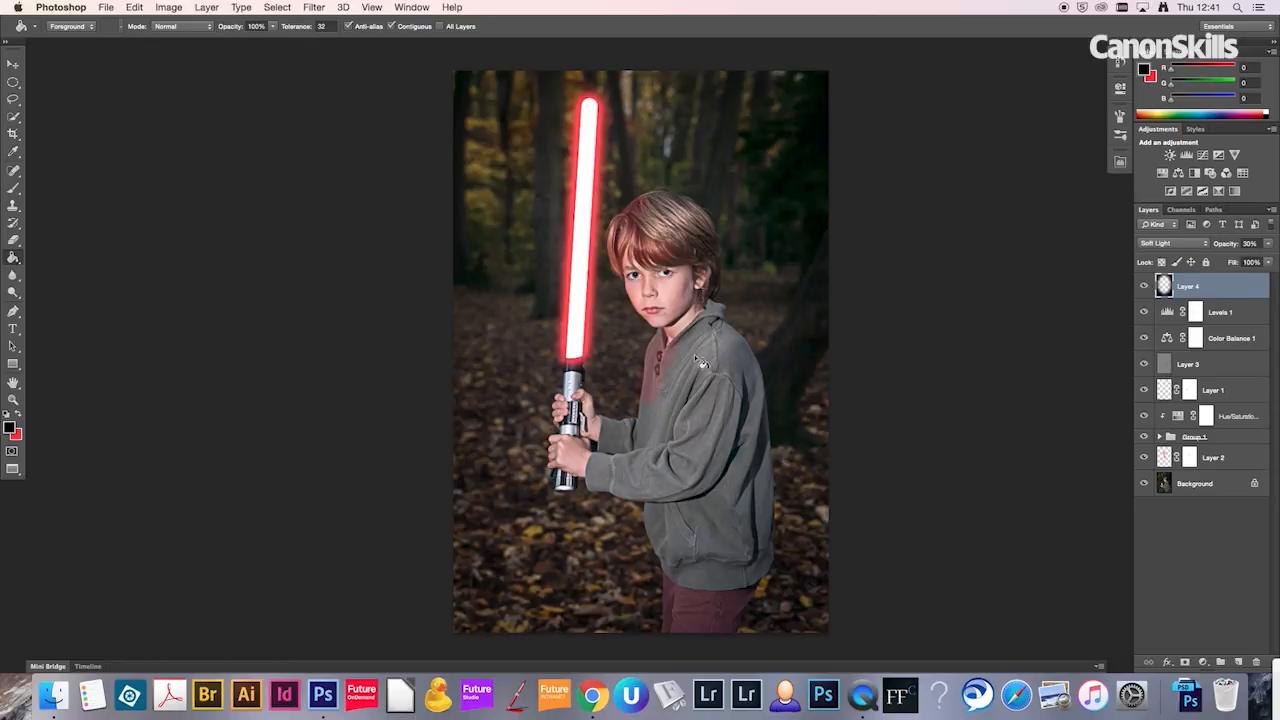
pyautogui.press('z')
pyautogui.moveTo(670, 373)
pyautogui.mouseDown()
pyautogui.moveTo(690, 373)
pyautogui.moveTo(630, 376)
pyautogui.moveTo(666, 378)
pyautogui.mouseUp()
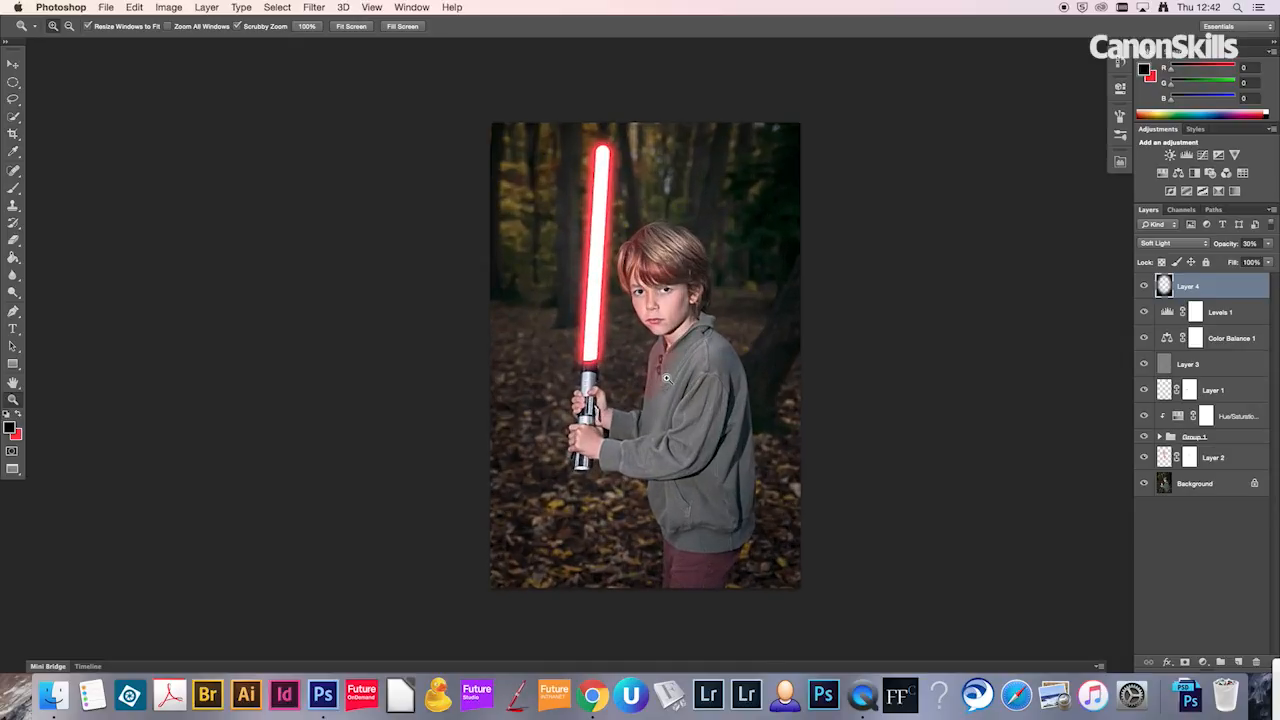